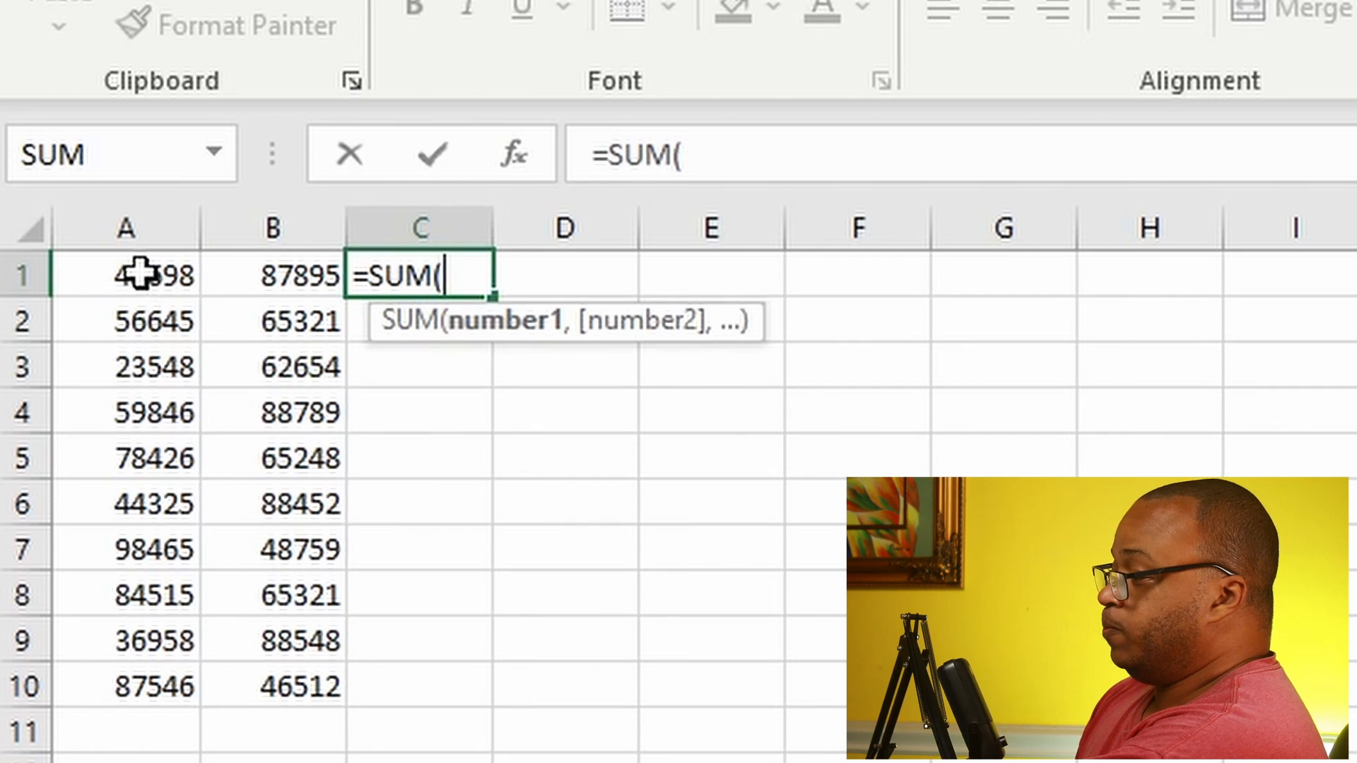
Step: Complete the formula in C1 as =SUM(A1,B1) and fill it down through C10
left_click(142, 274)
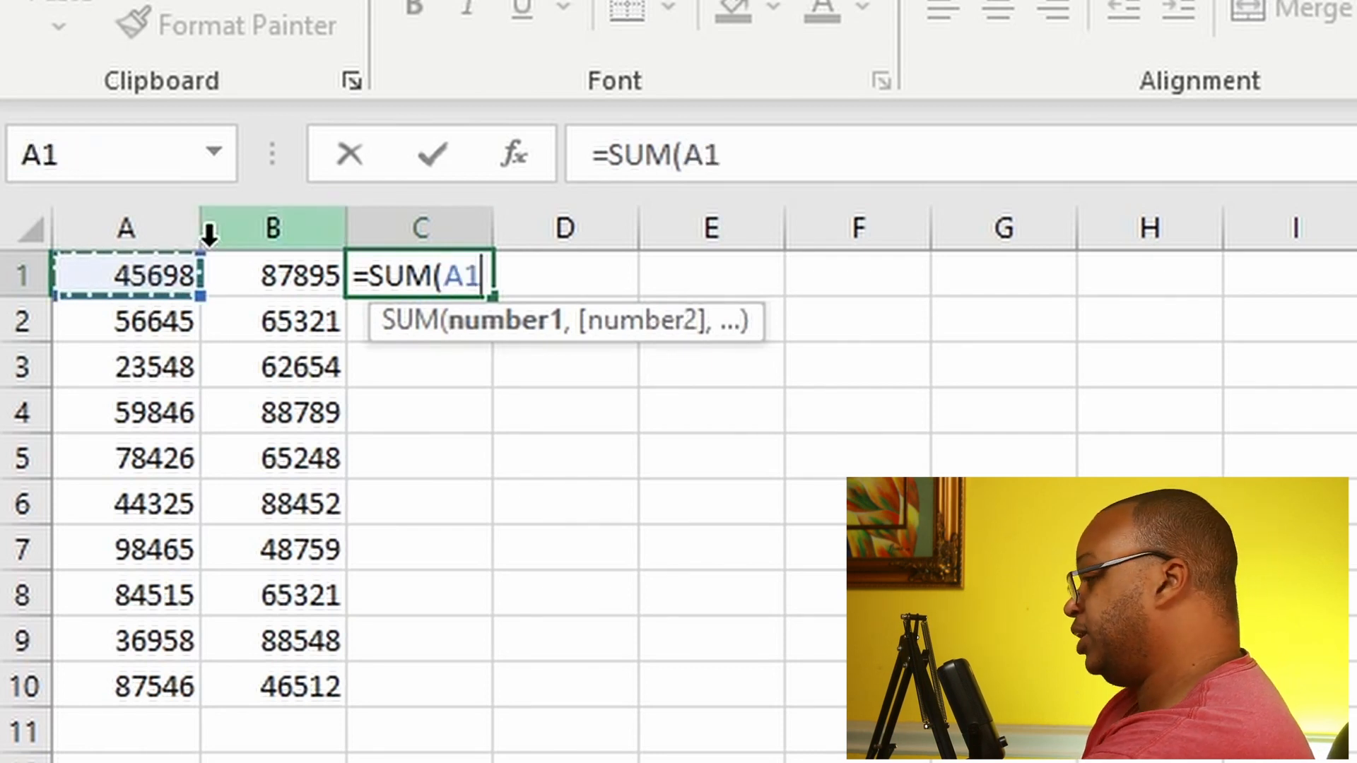
type(",")
left_click(313, 280)
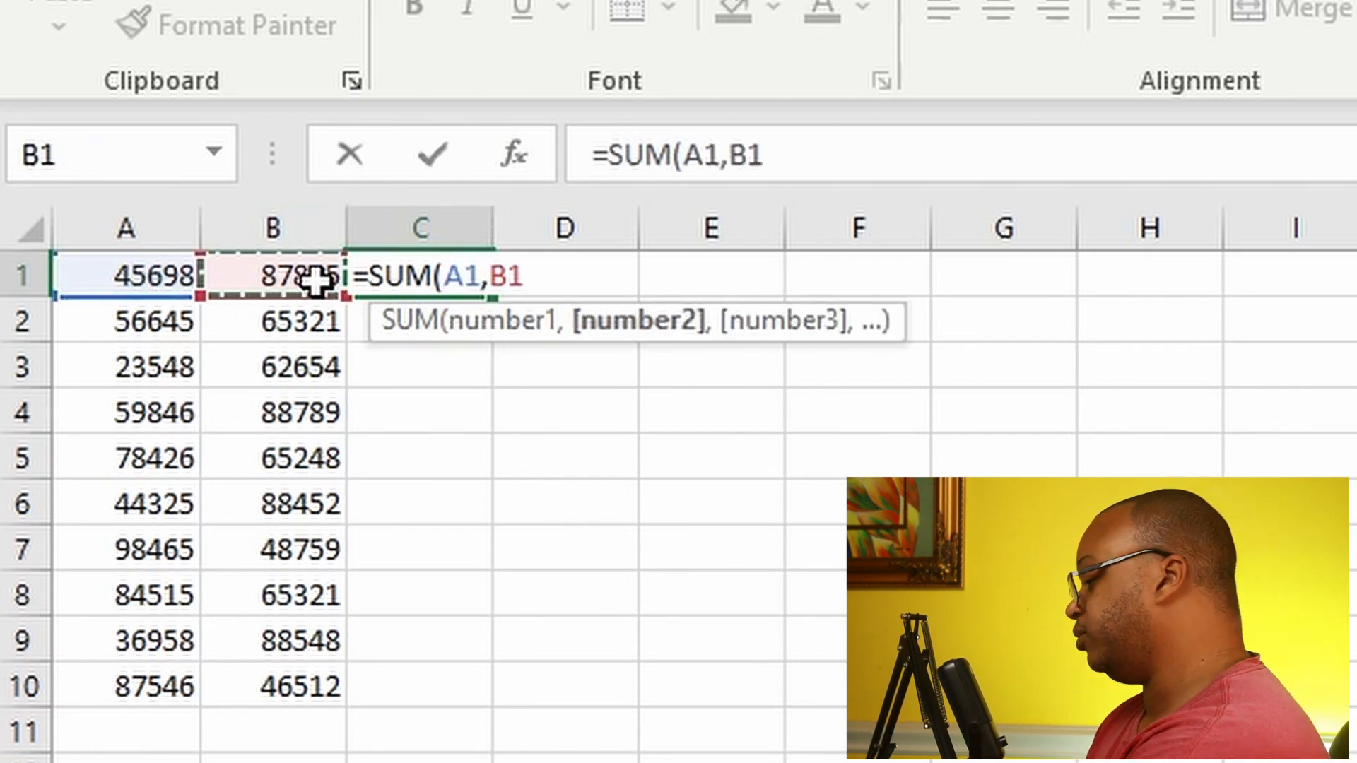
type(")")
key("Return")
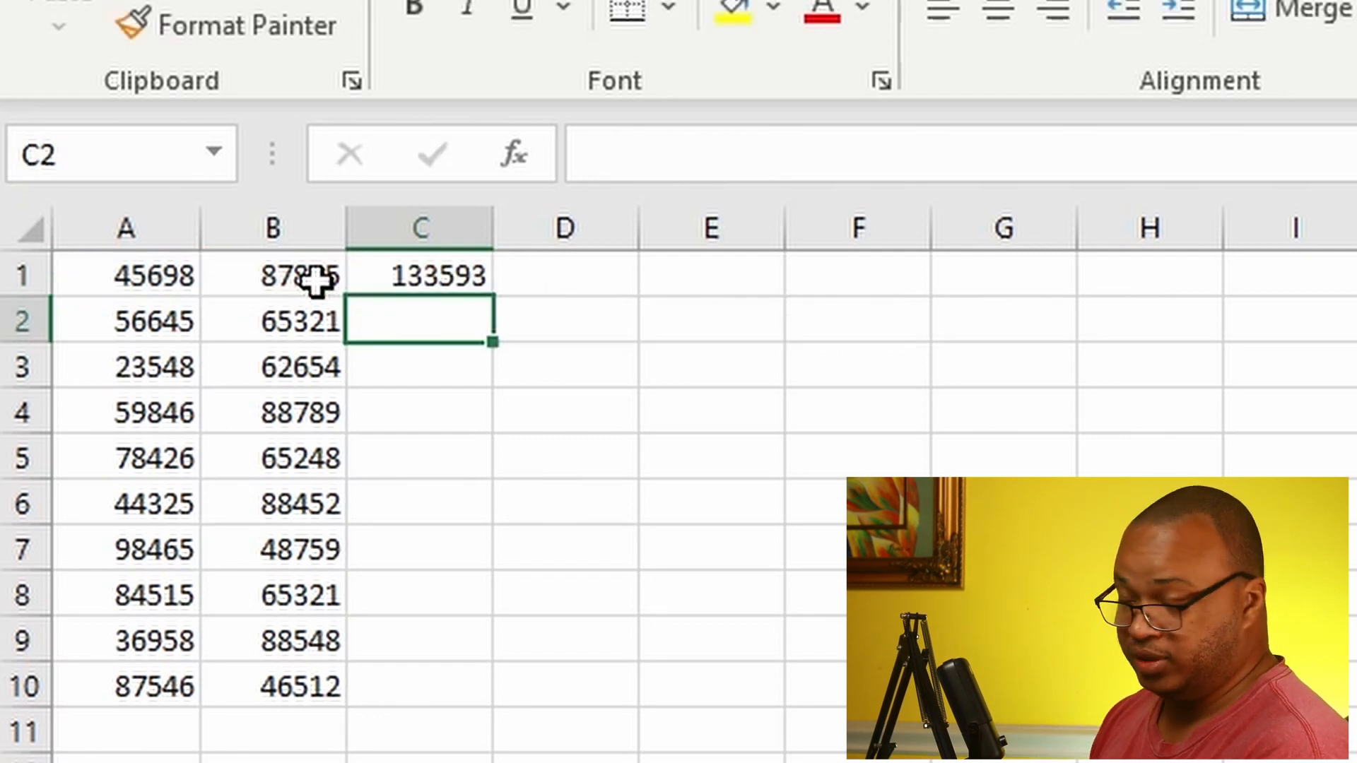
left_click(401, 267)
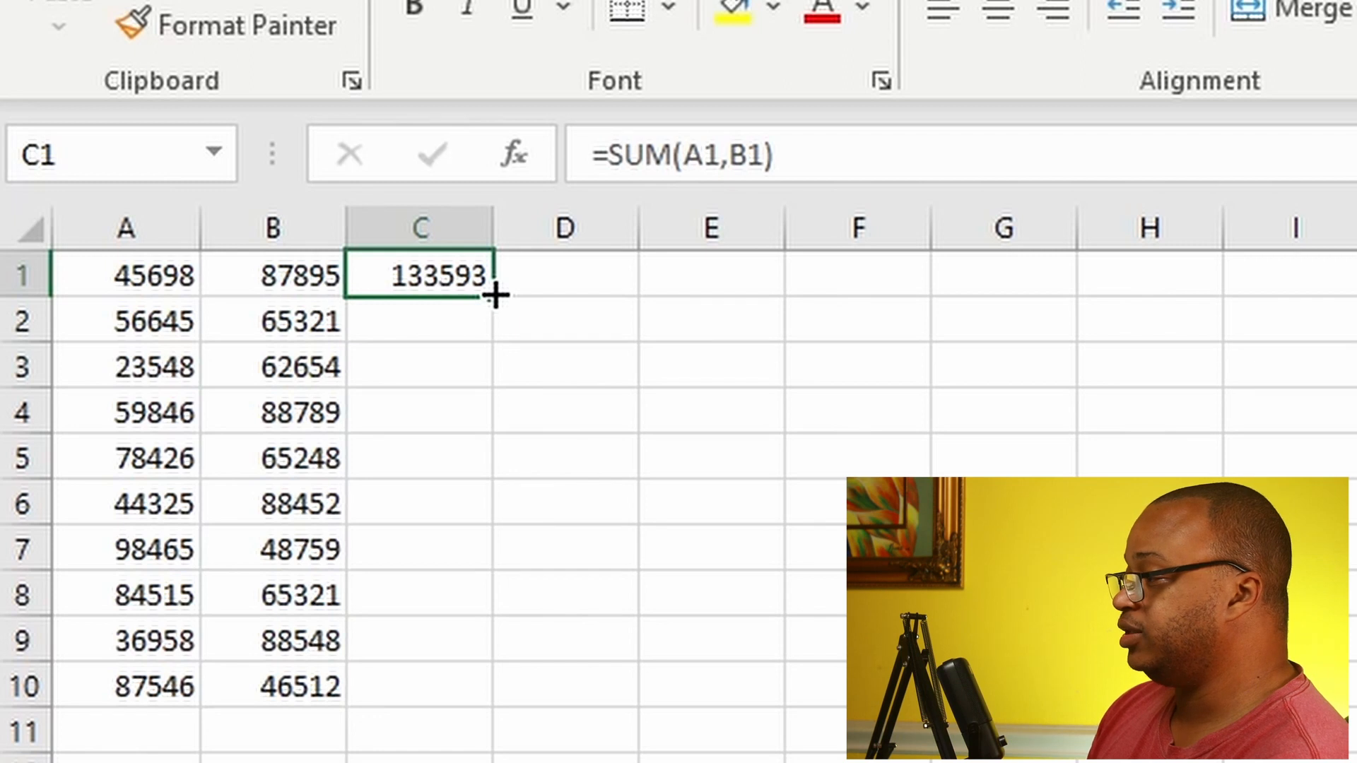
left_click_drag(495, 296, 494, 697)
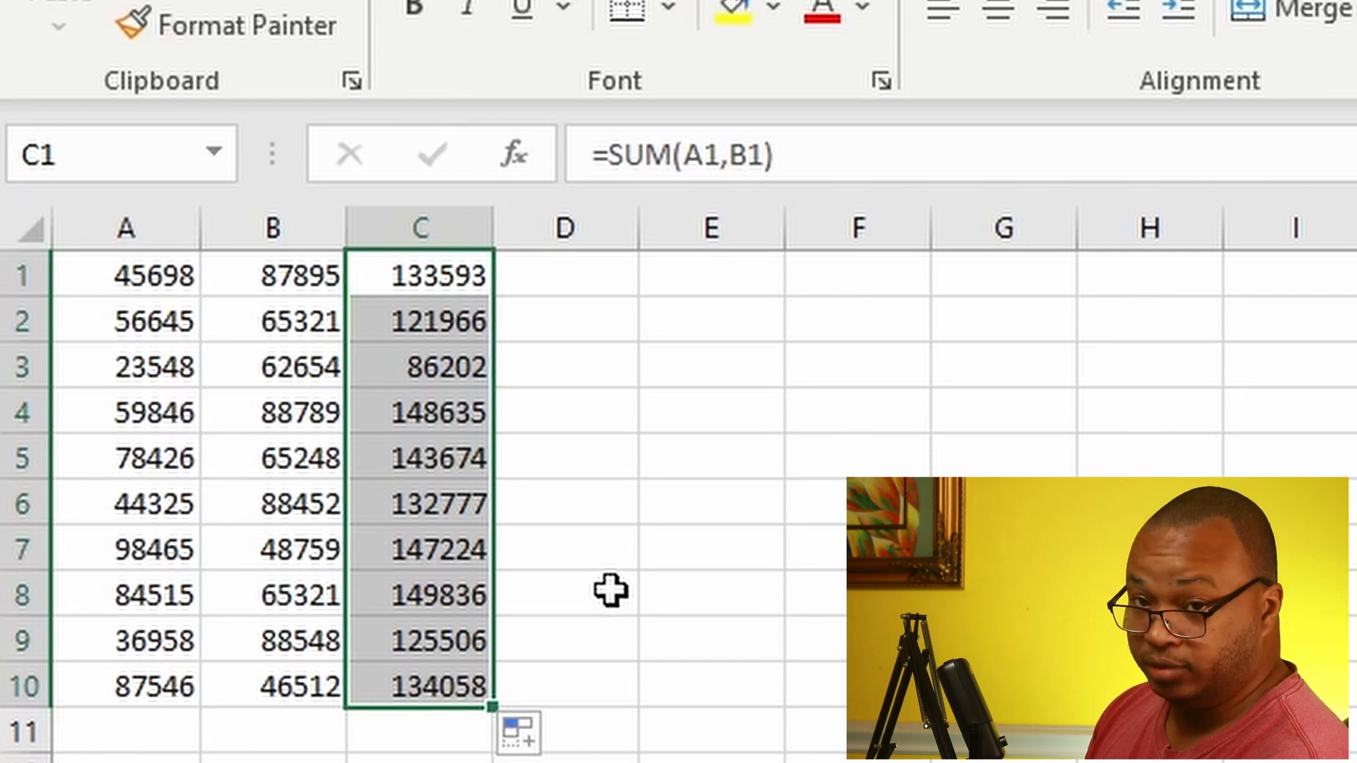
Step: Enter =AVERAGE(A1,B1,C1) in D1 and fill it down through D10
left_click(600, 275)
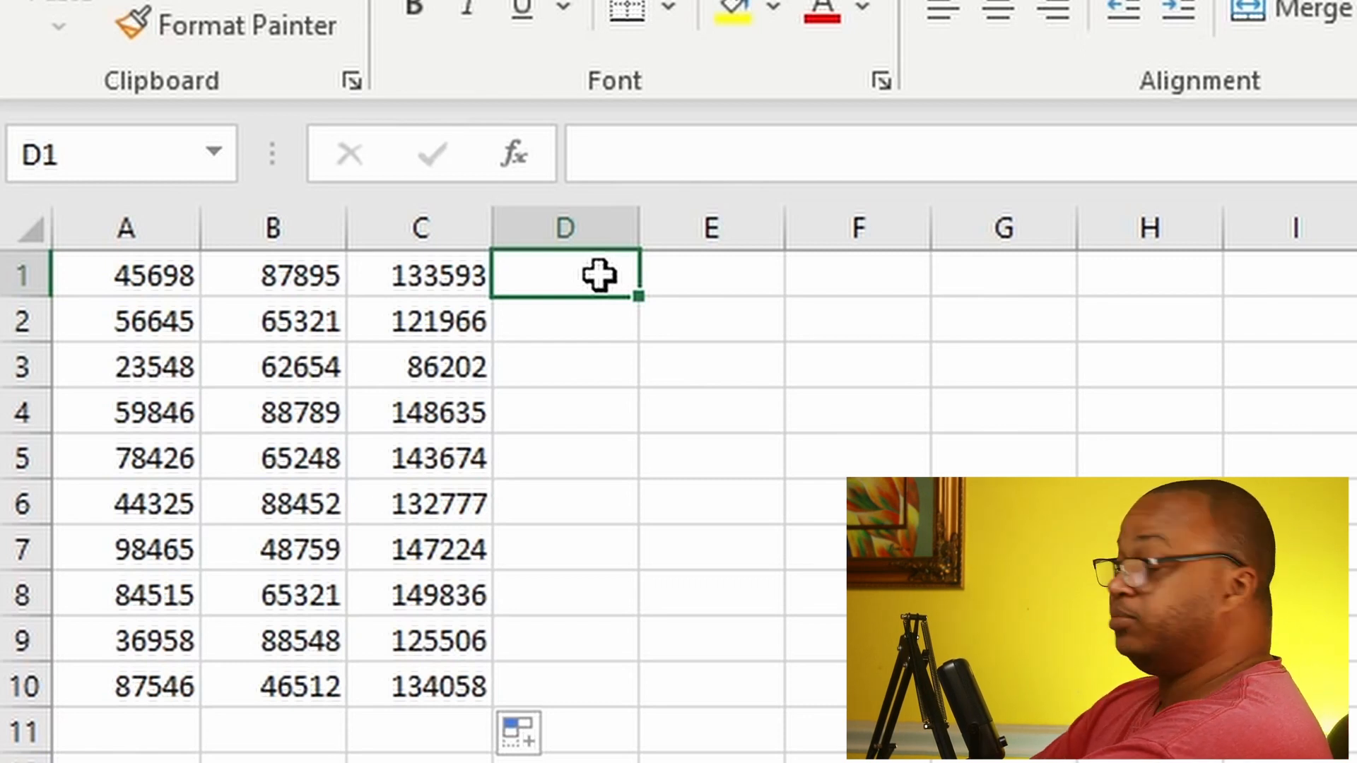
type("=")
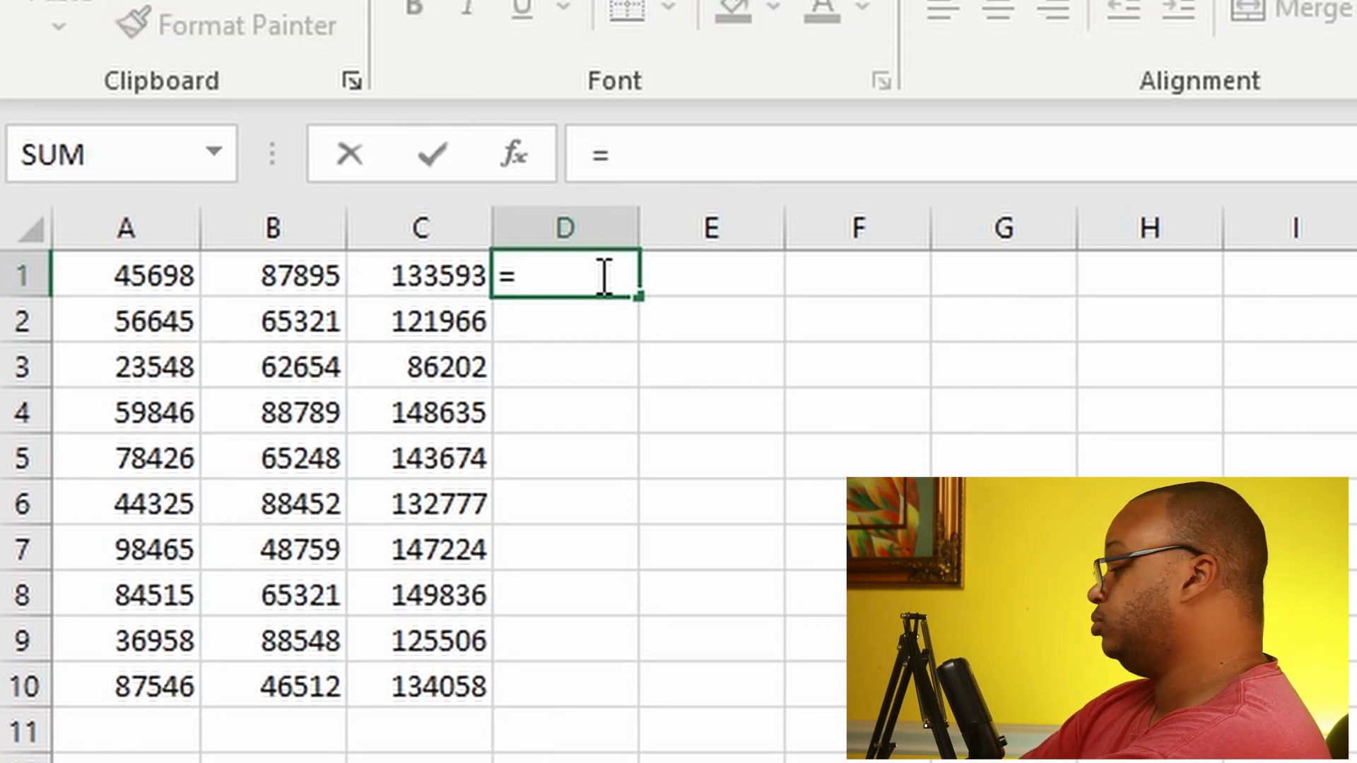
type("AVERAGE(")
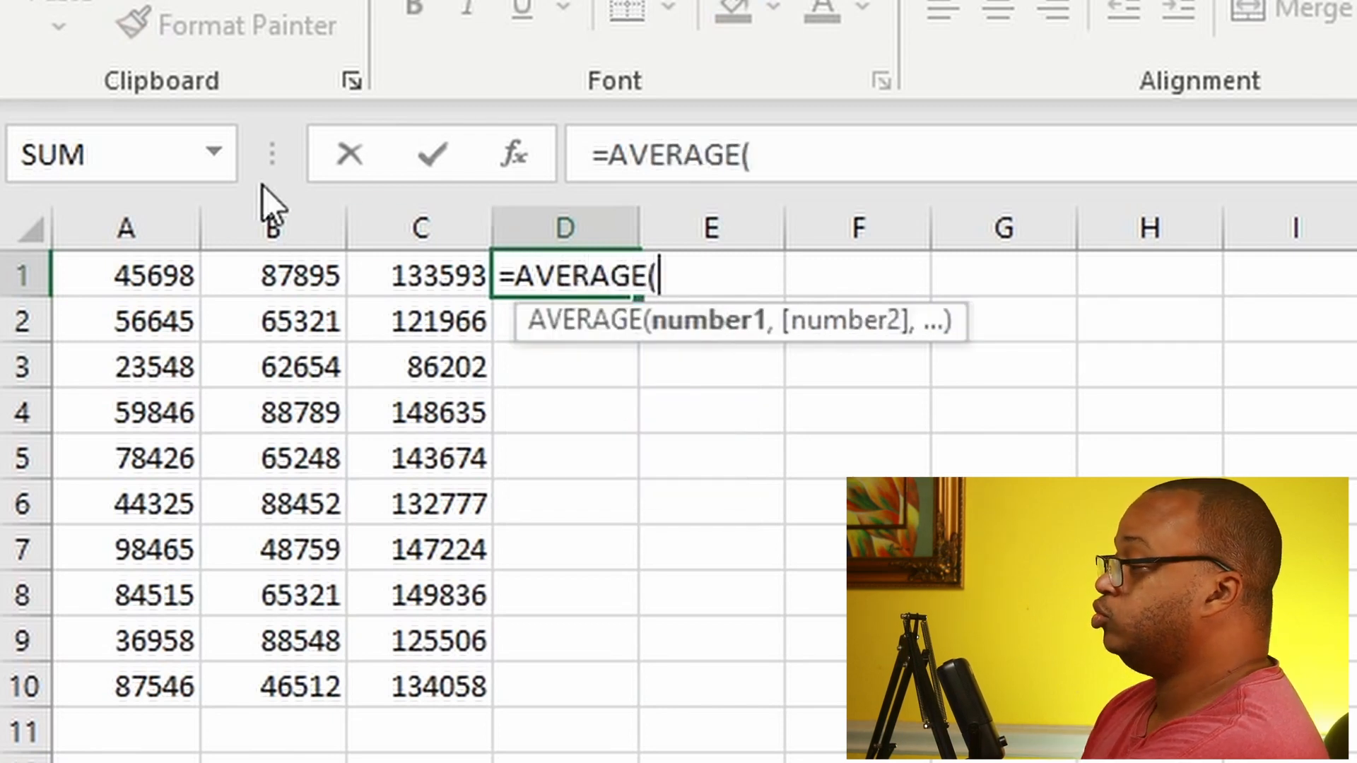
left_click(156, 274)
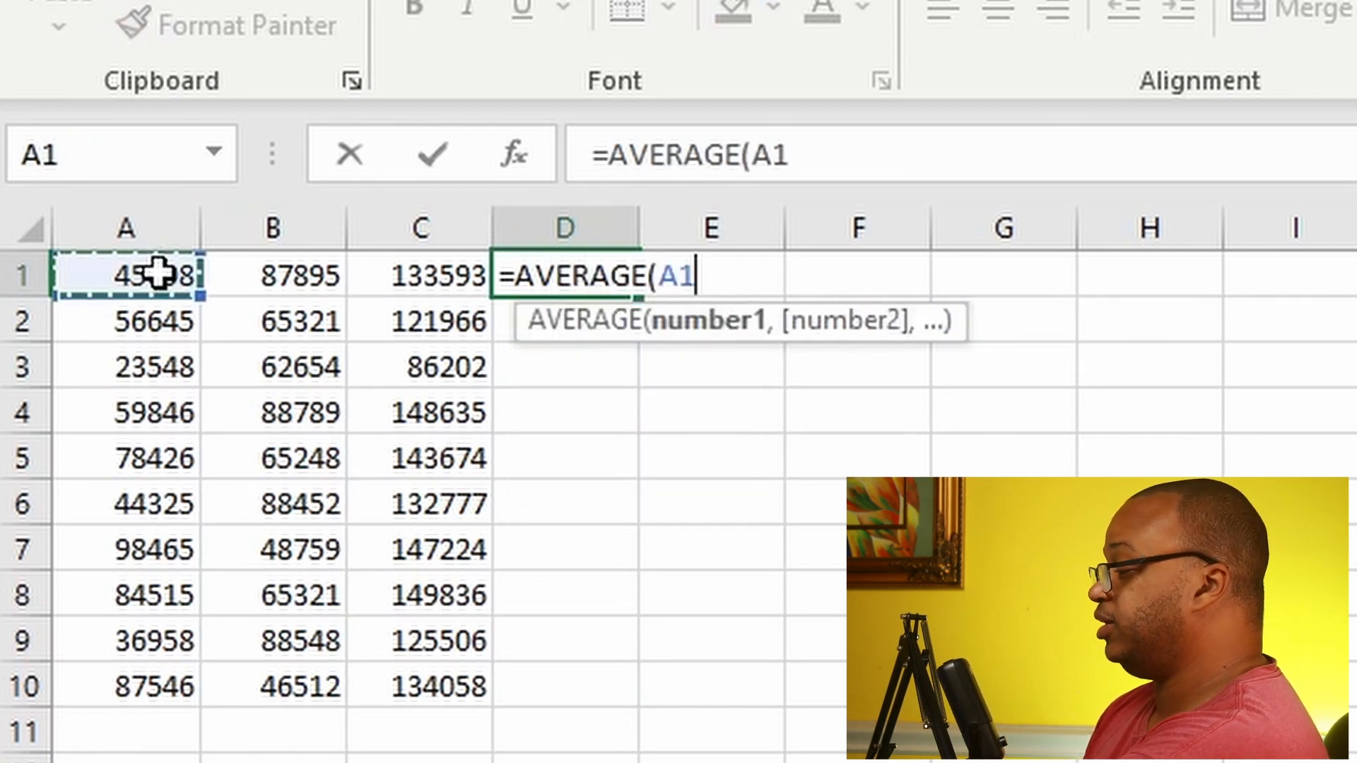
type(",")
left_click(295, 269)
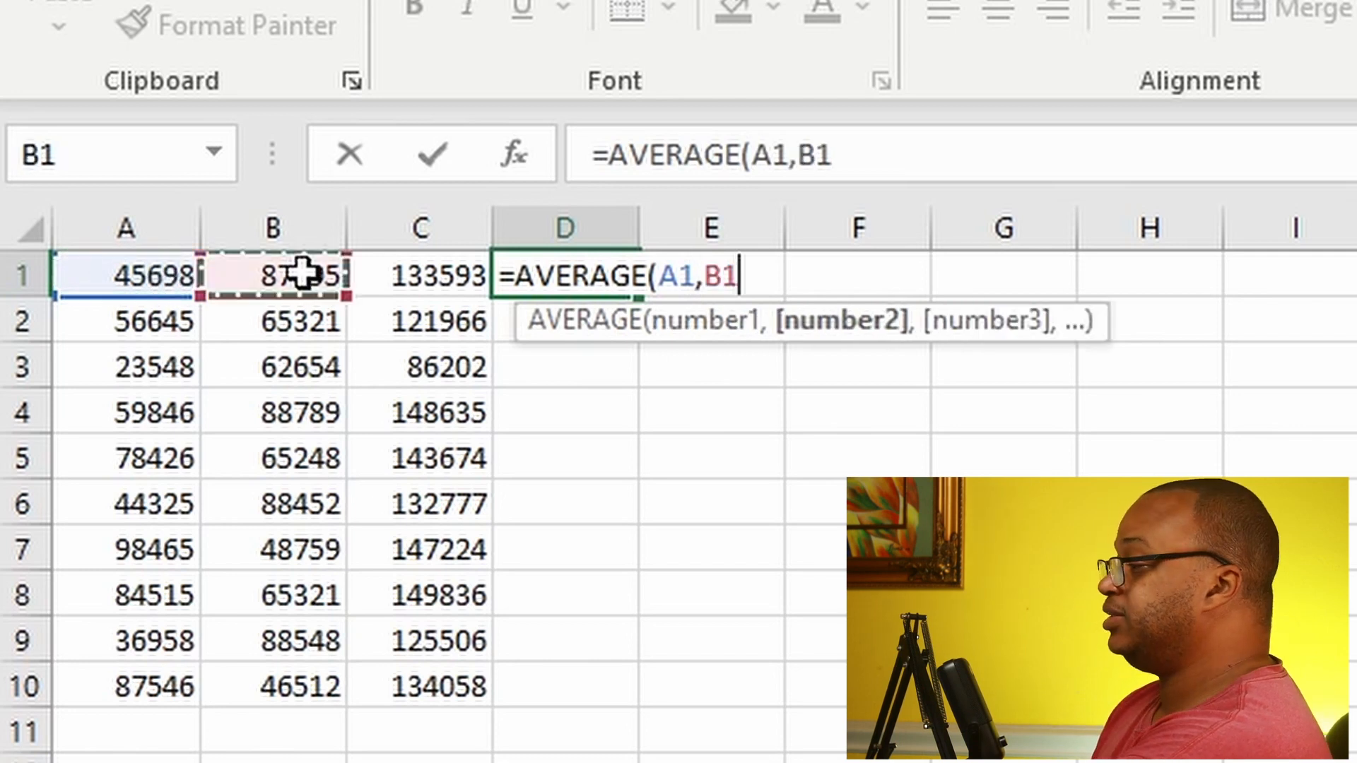
type(",")
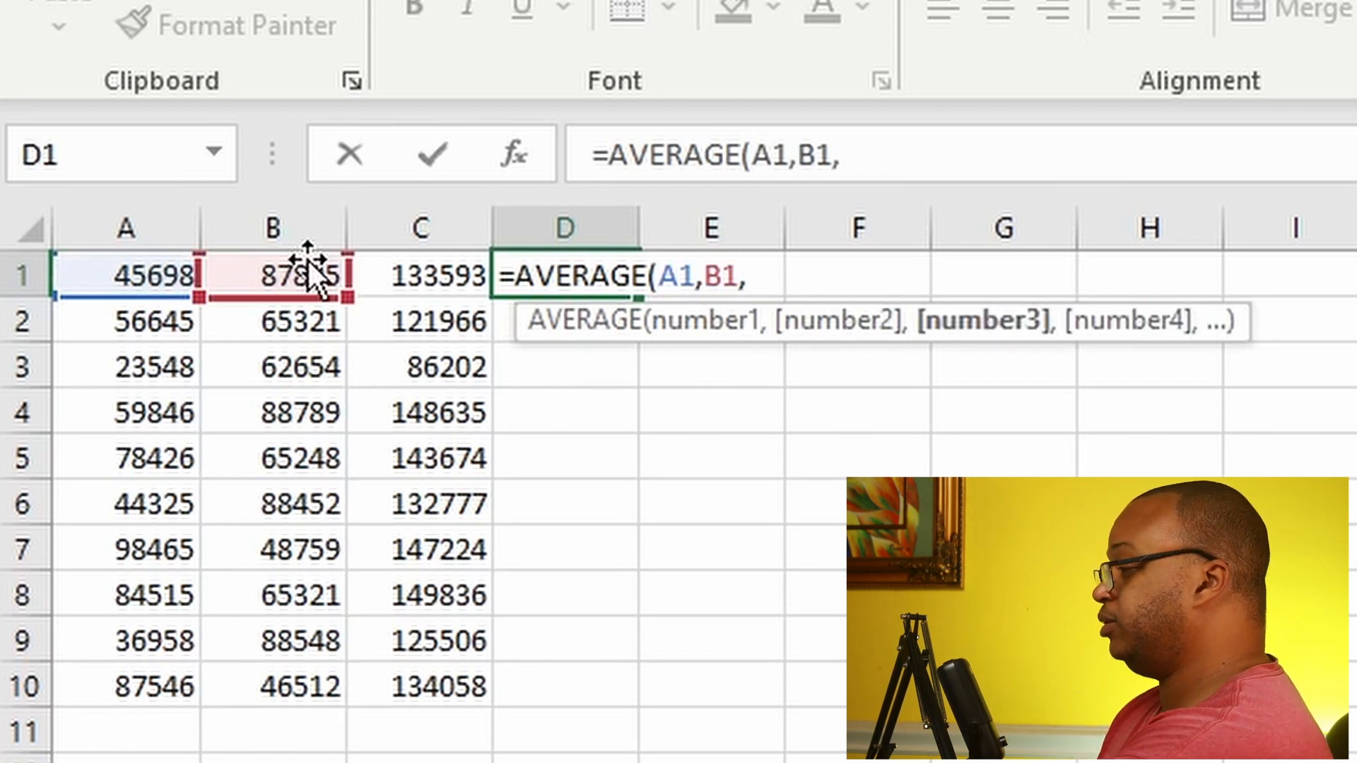
left_click(416, 274)
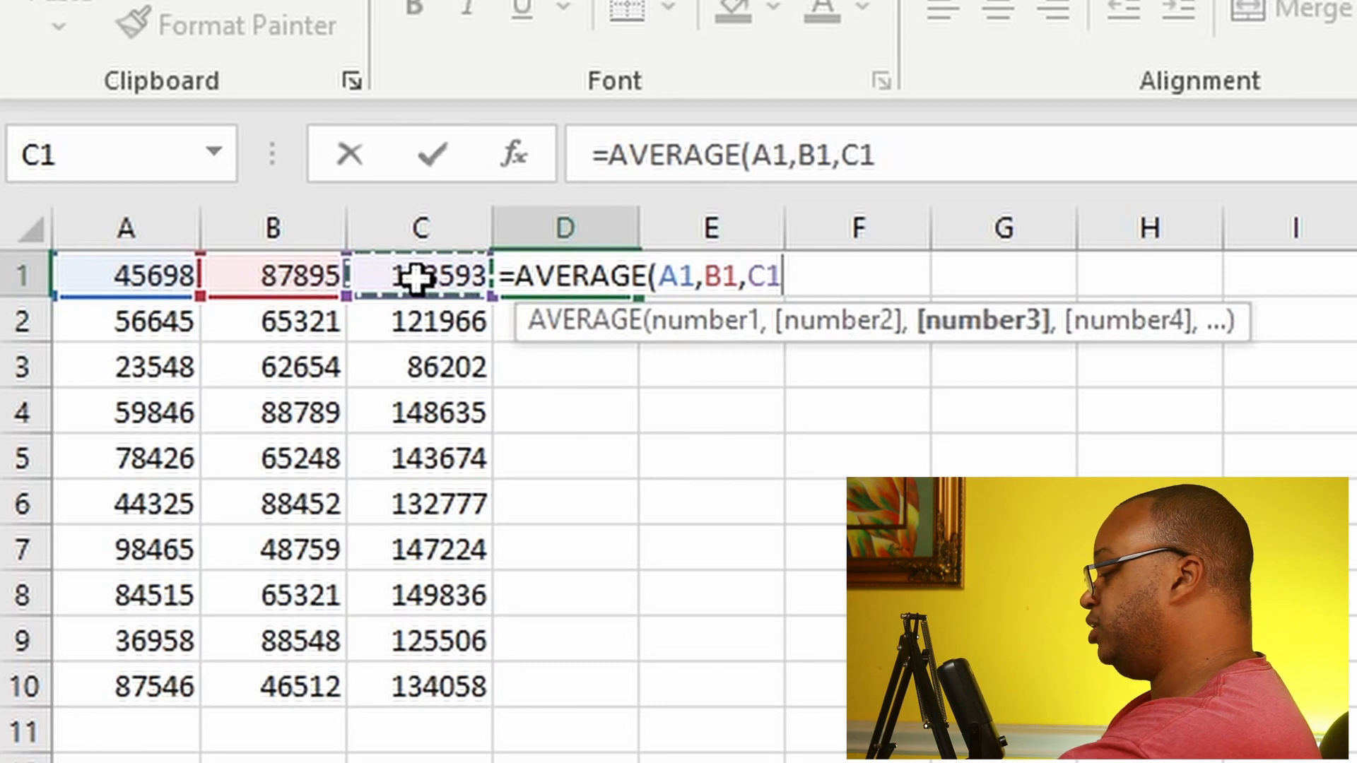
type(")")
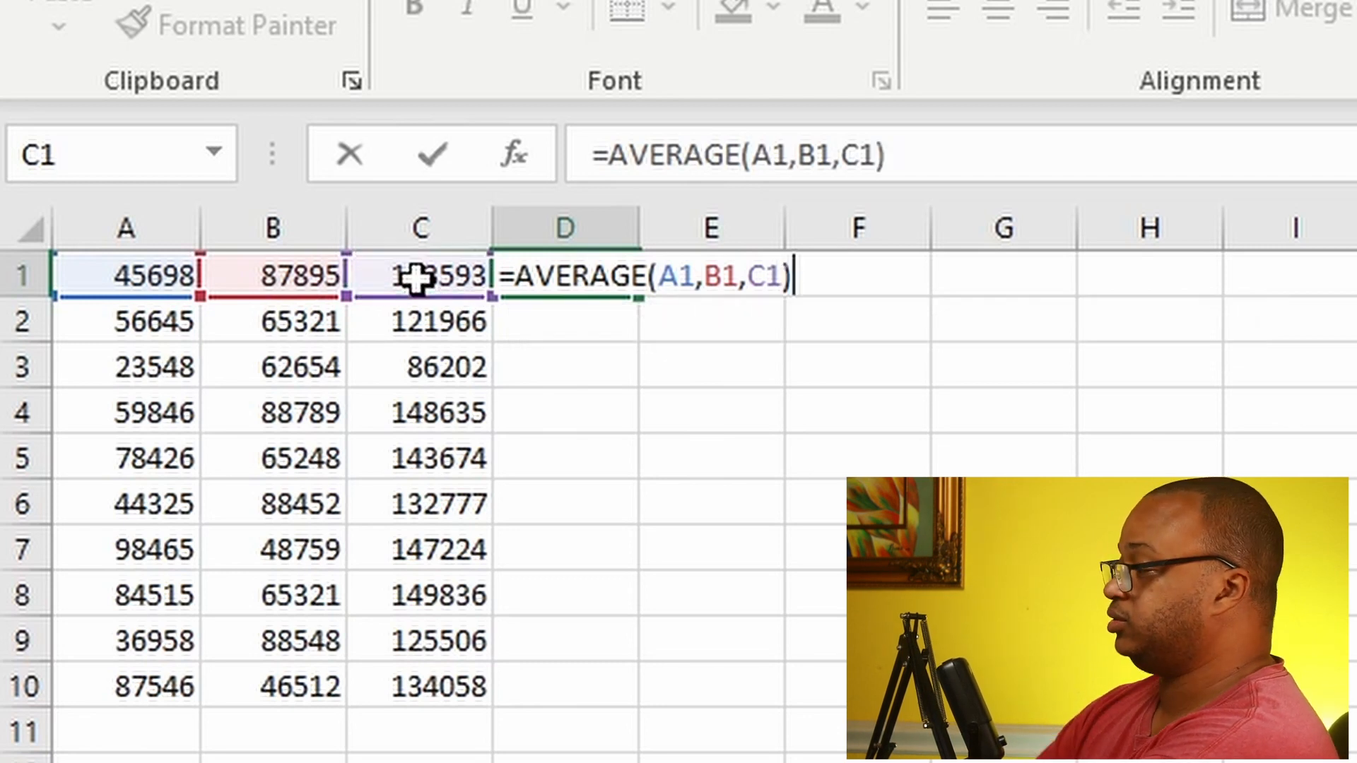
key("Return")
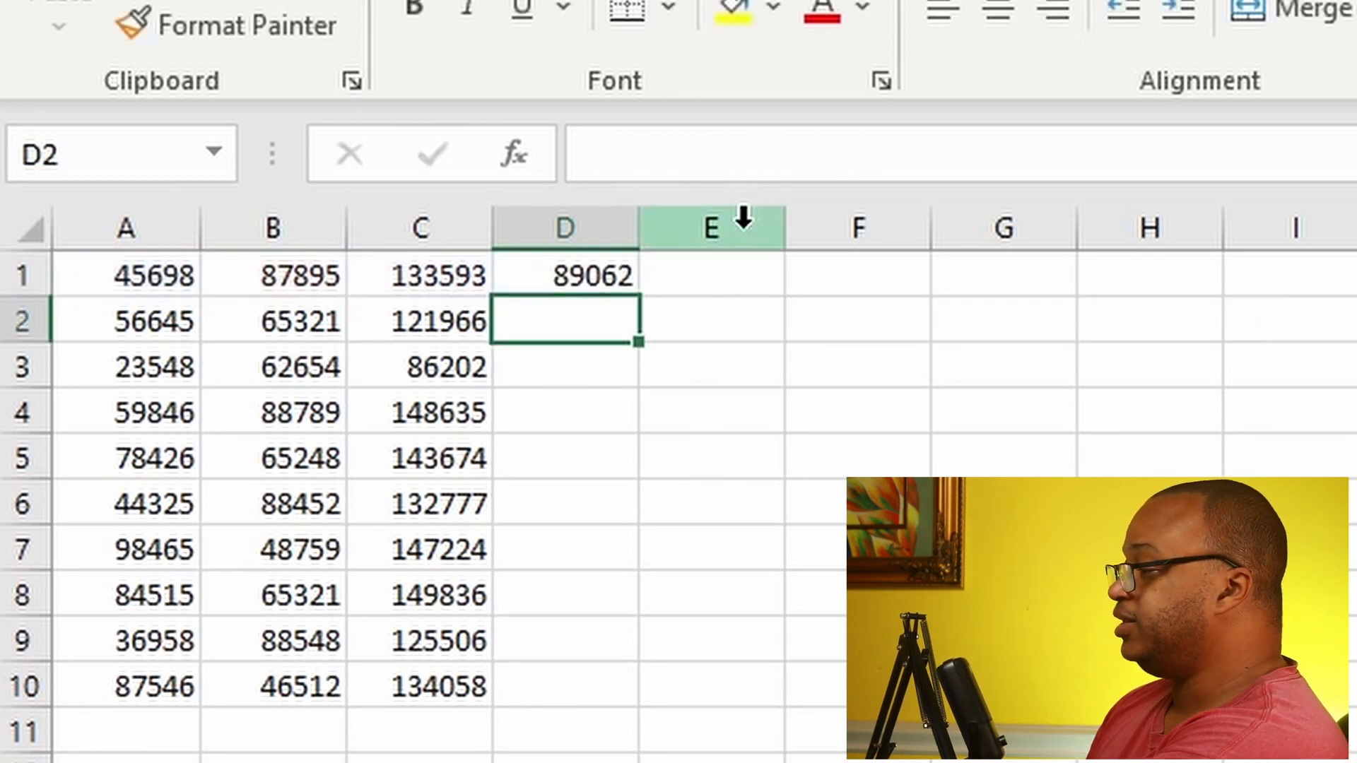
left_click(628, 275)
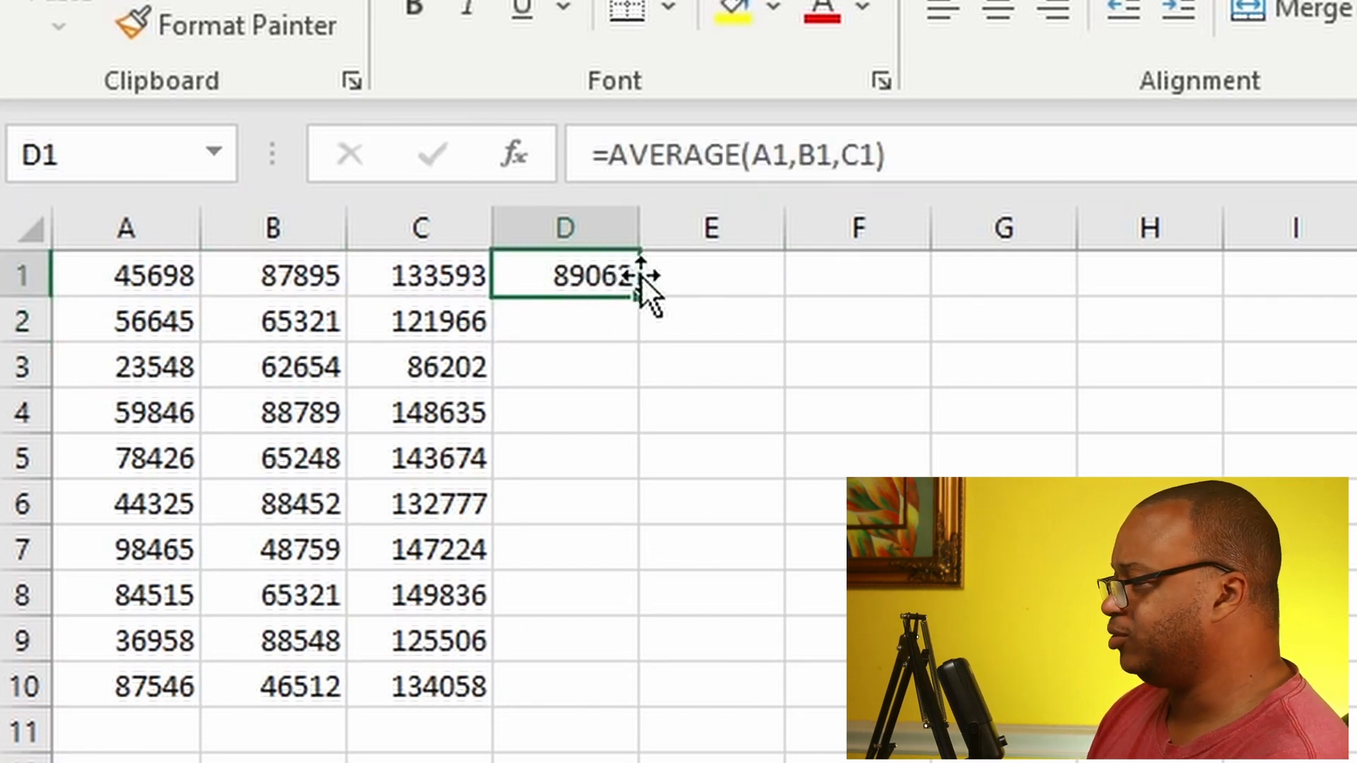
left_click_drag(639, 300, 639, 708)
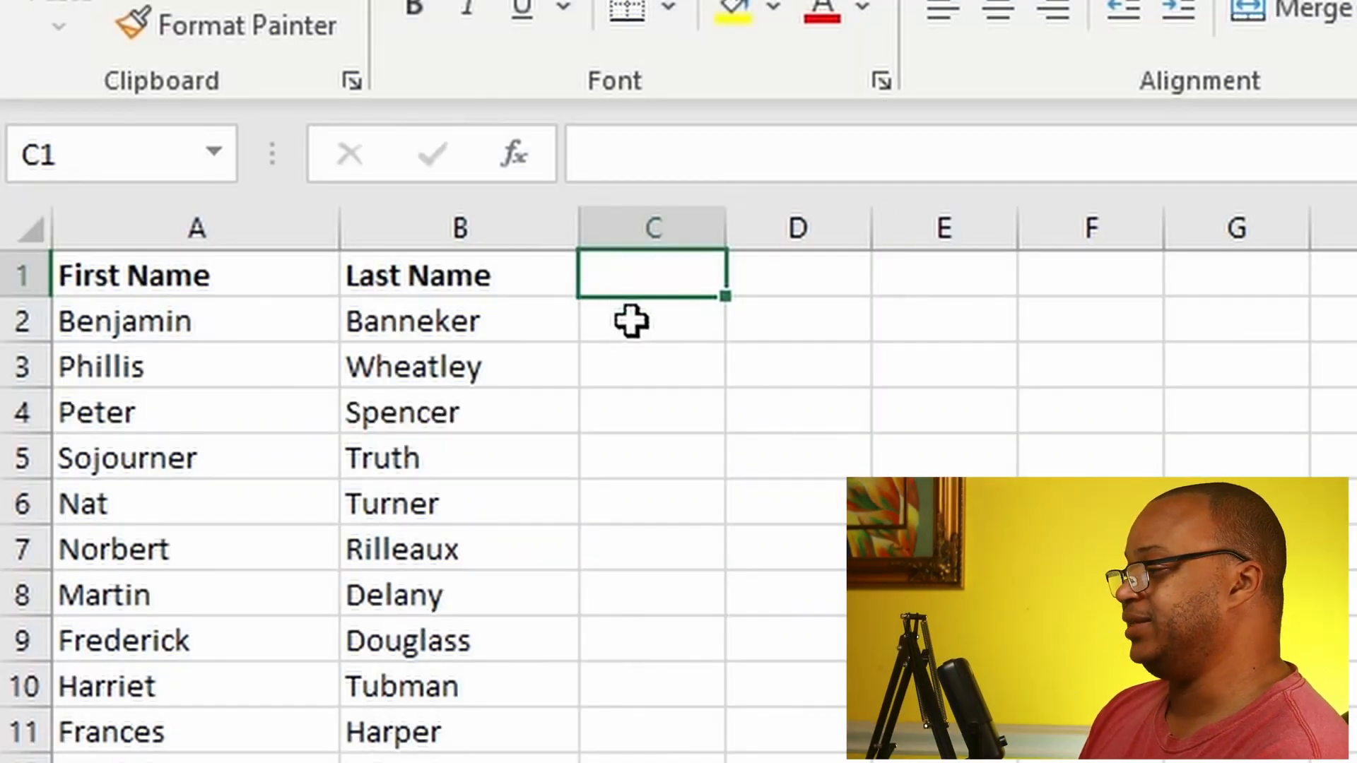
Step: Join the first and last name of row 2 in C2 with =CONCAT(A2,B2)
left_click(631, 321)
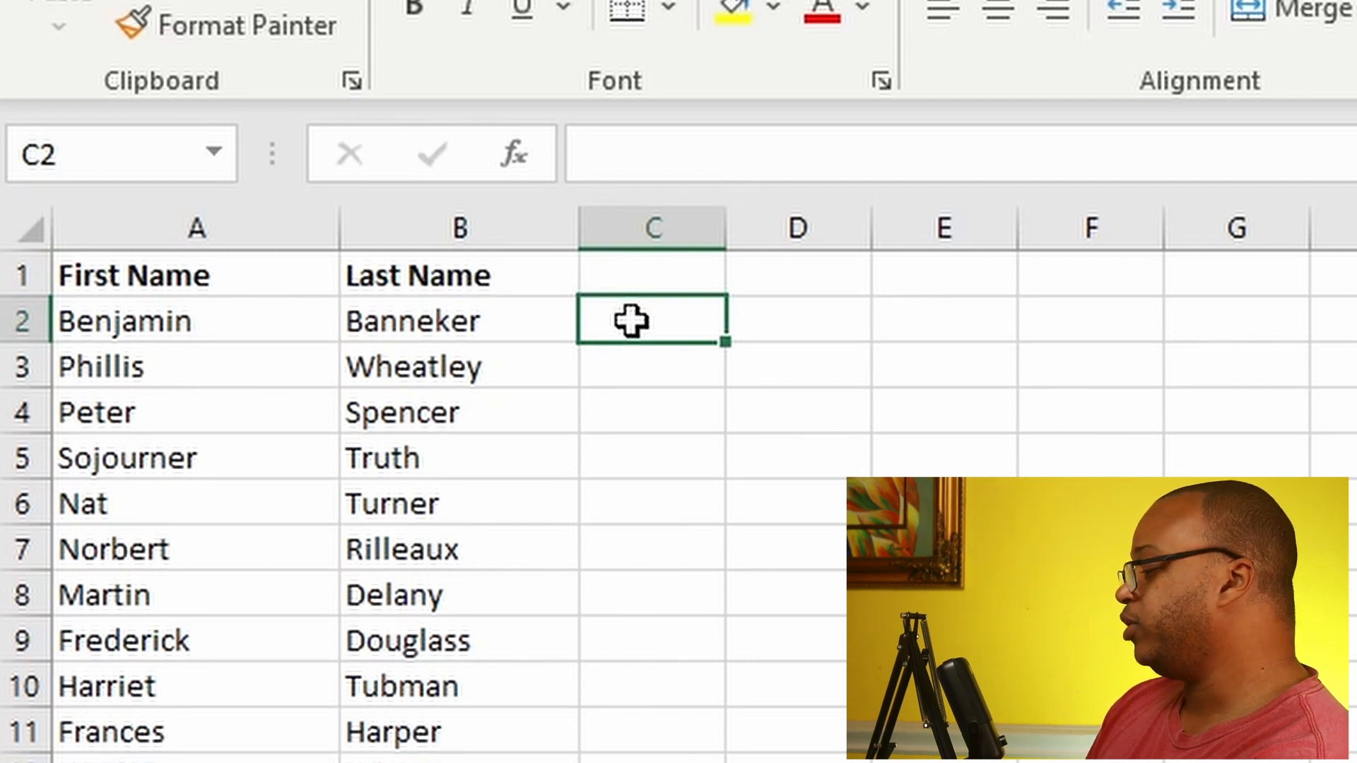
type("=")
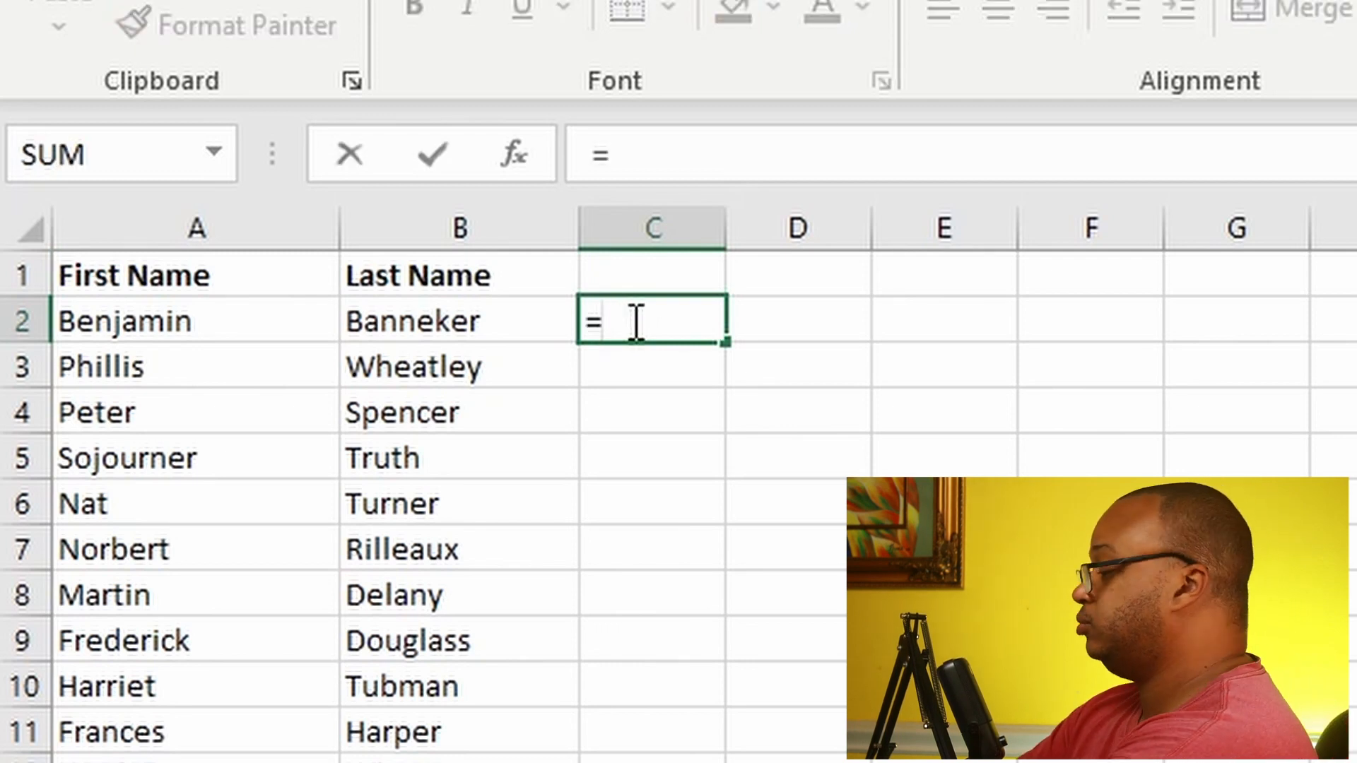
type("CONCAT")
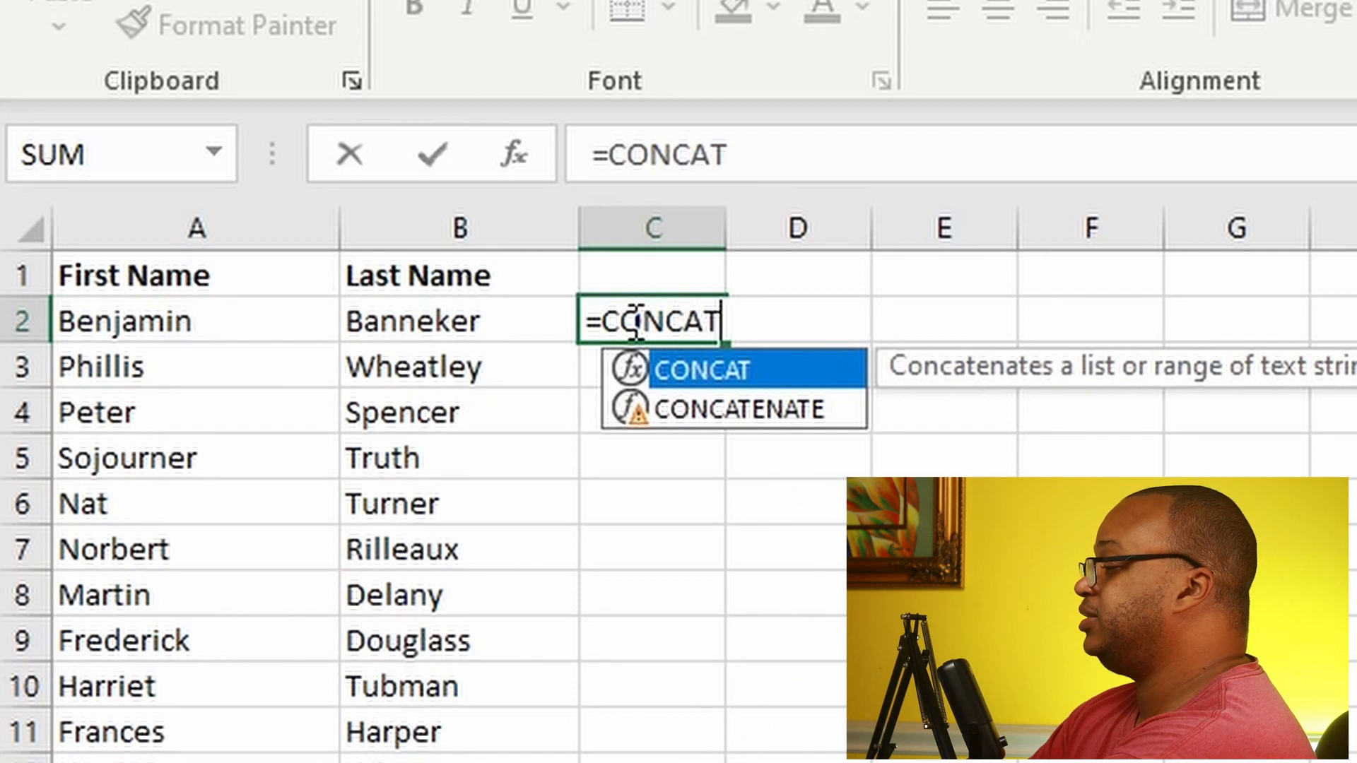
type("(")
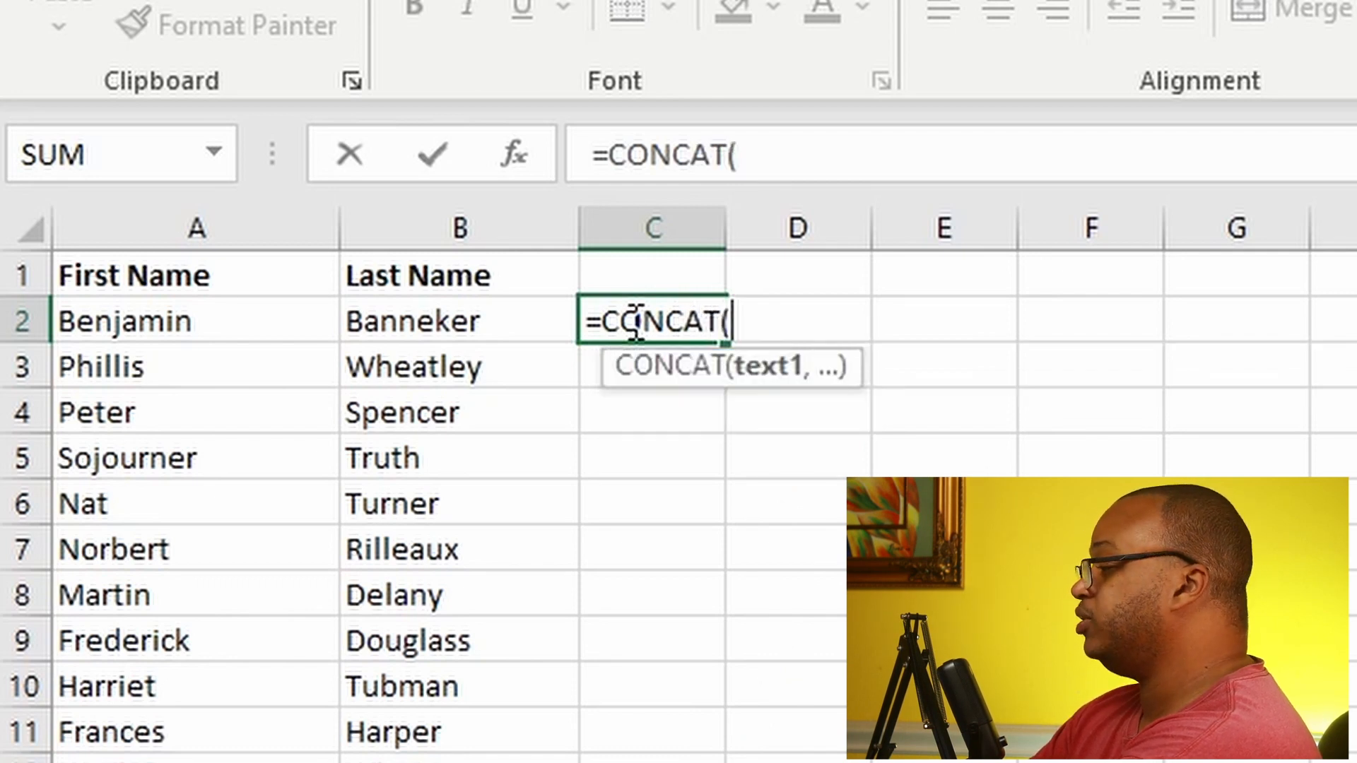
left_click(134, 323)
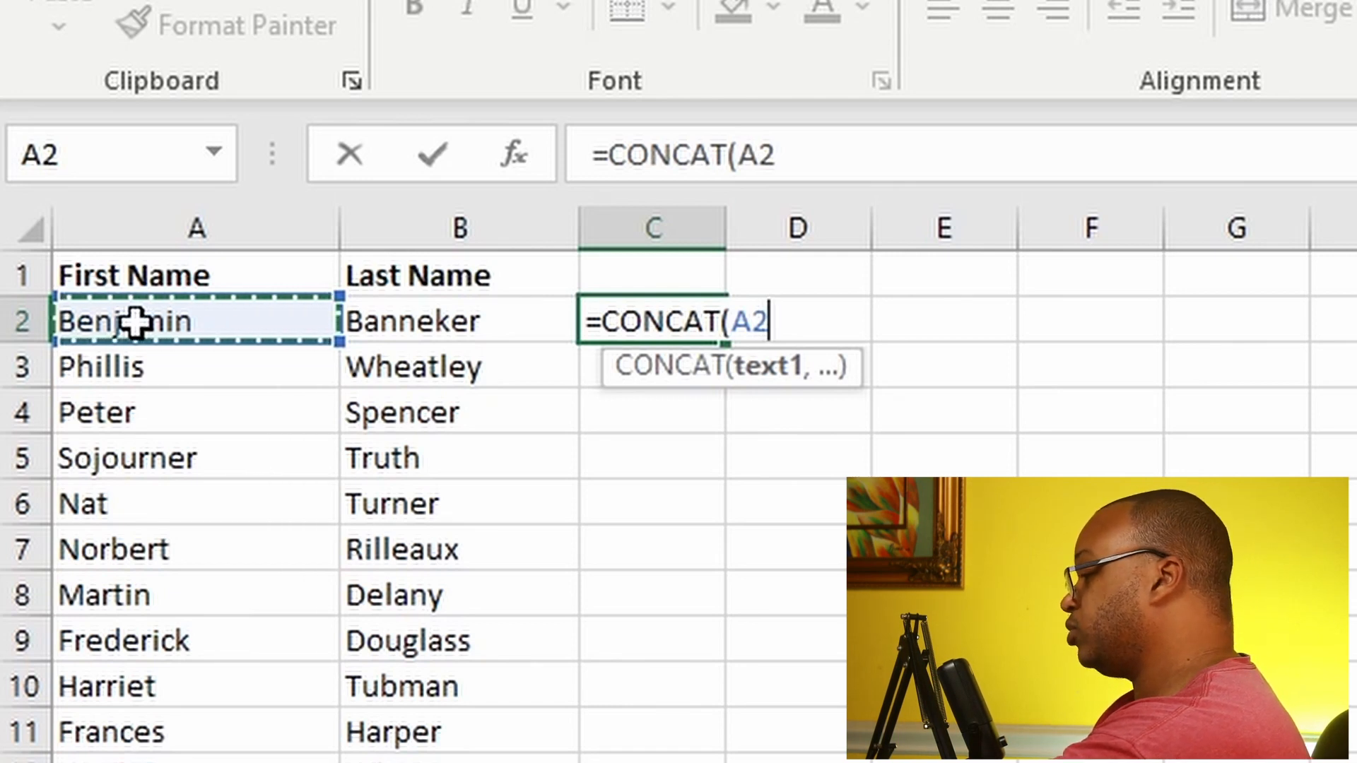
type(",")
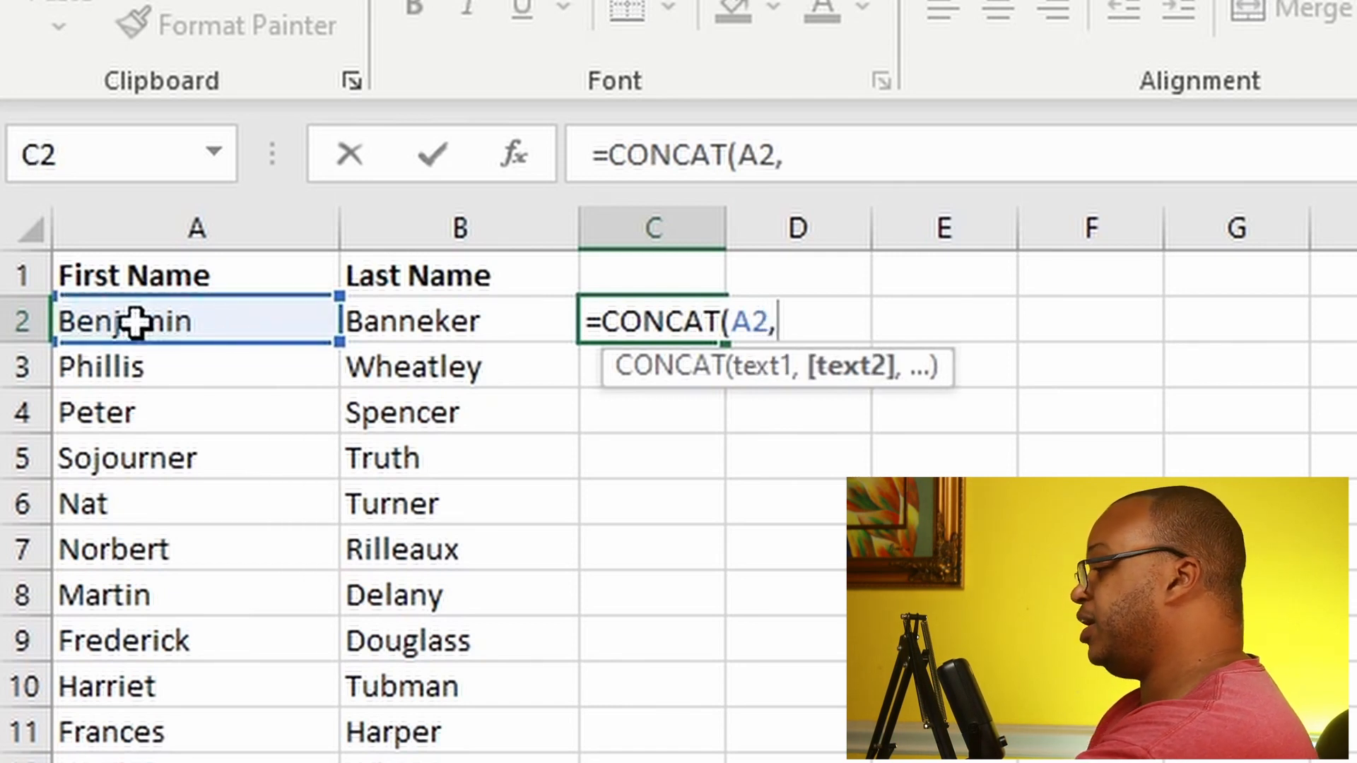
left_click(460, 336)
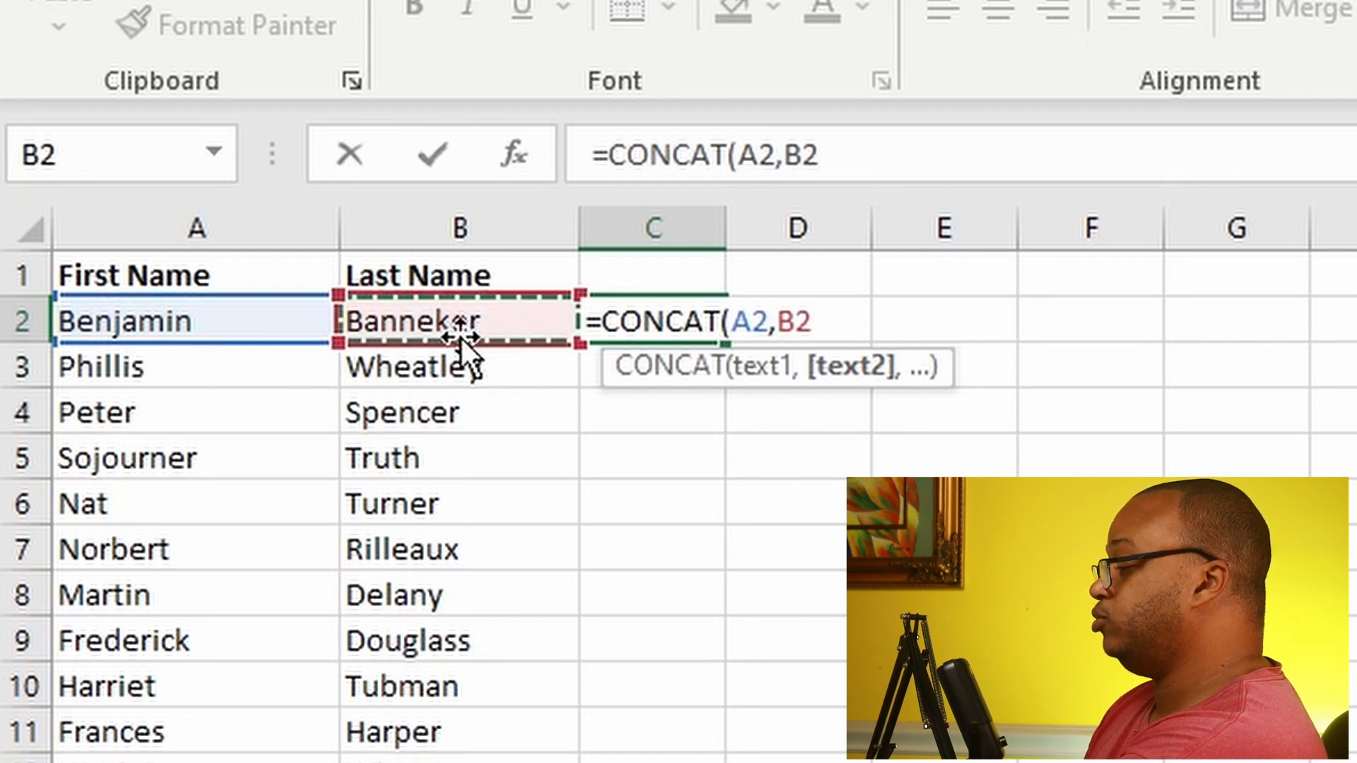
type(")")
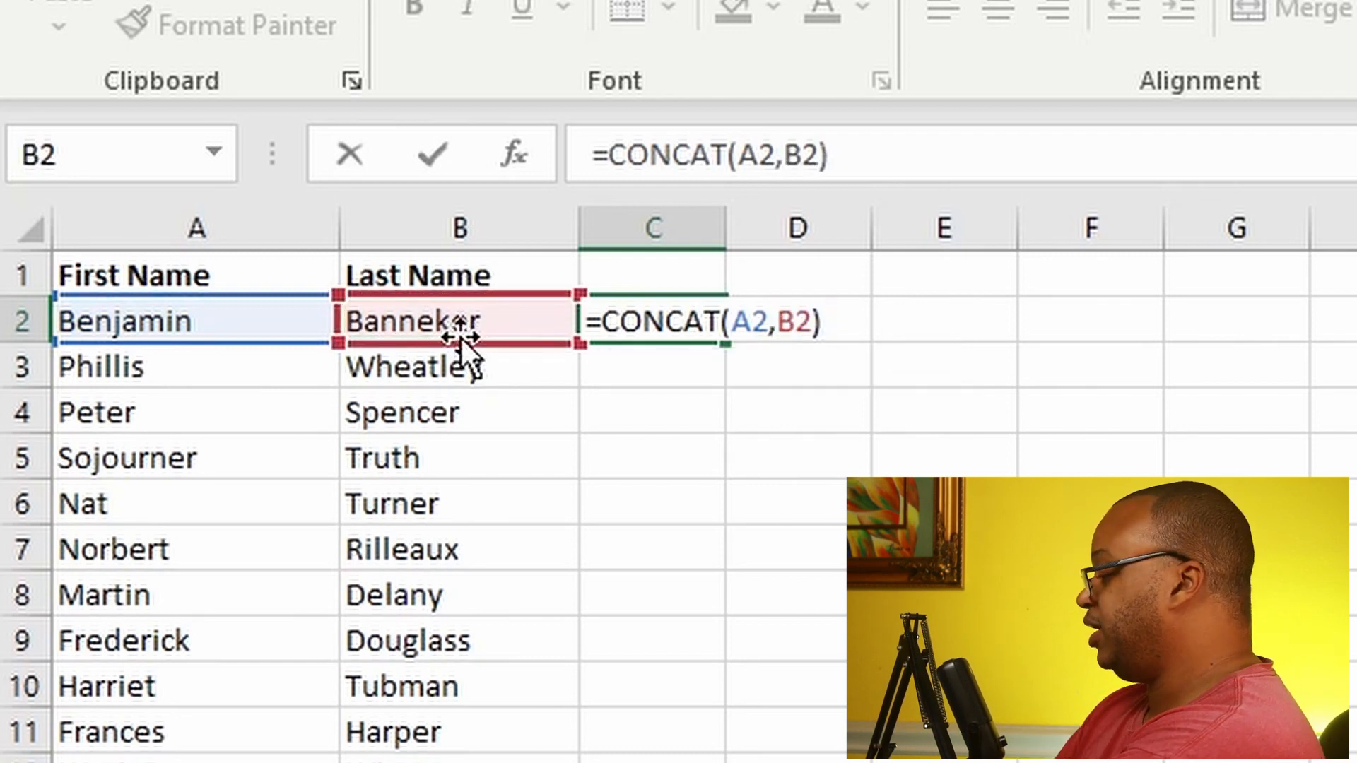
key("Return")
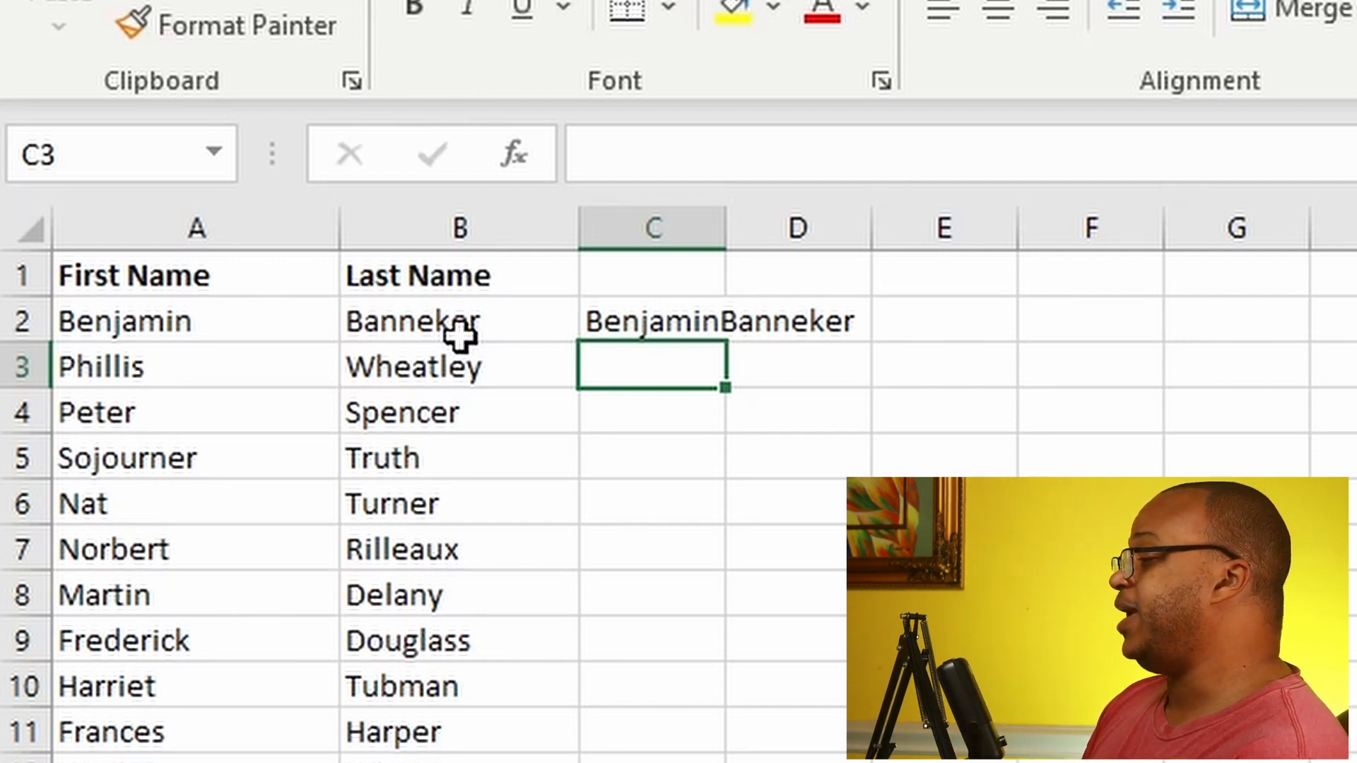
Step: Clear the existing CONCAT formula from cell C2
left_click(695, 326)
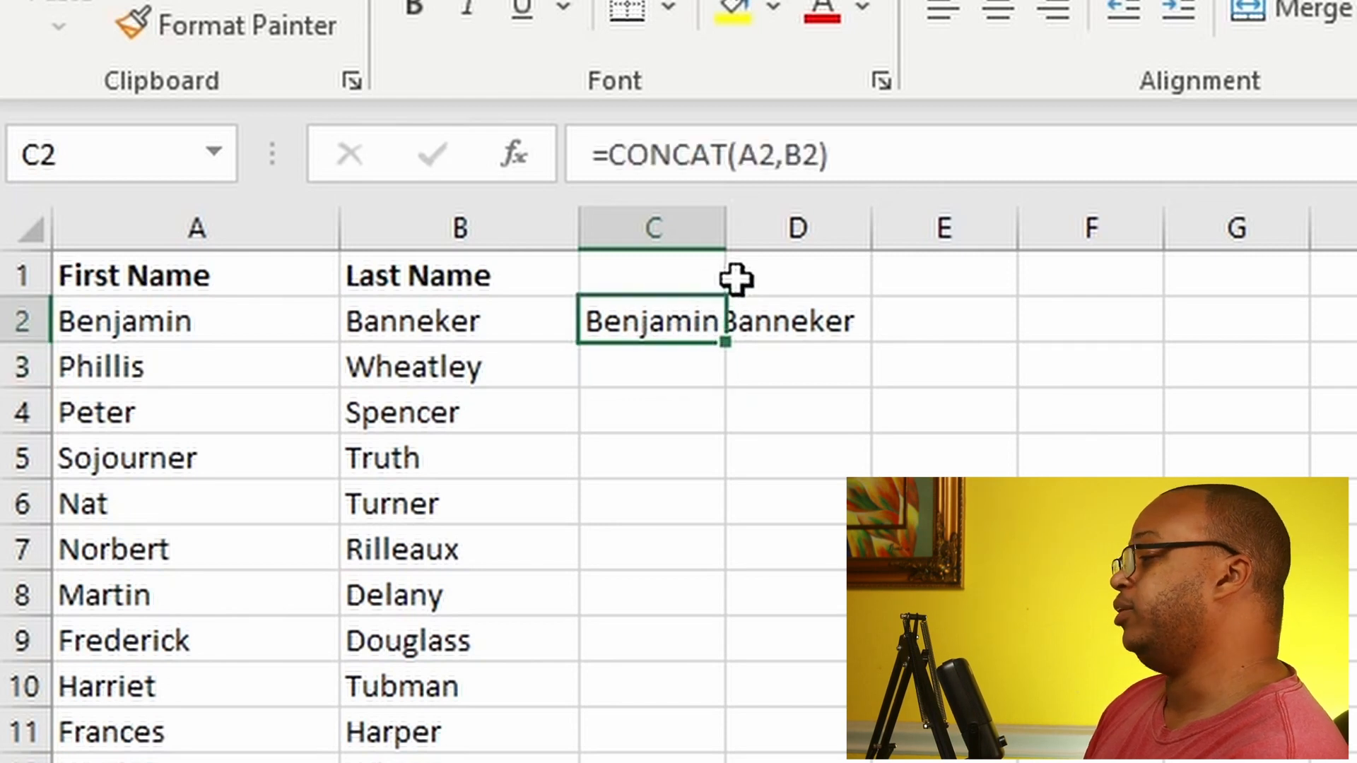
left_click(863, 157)
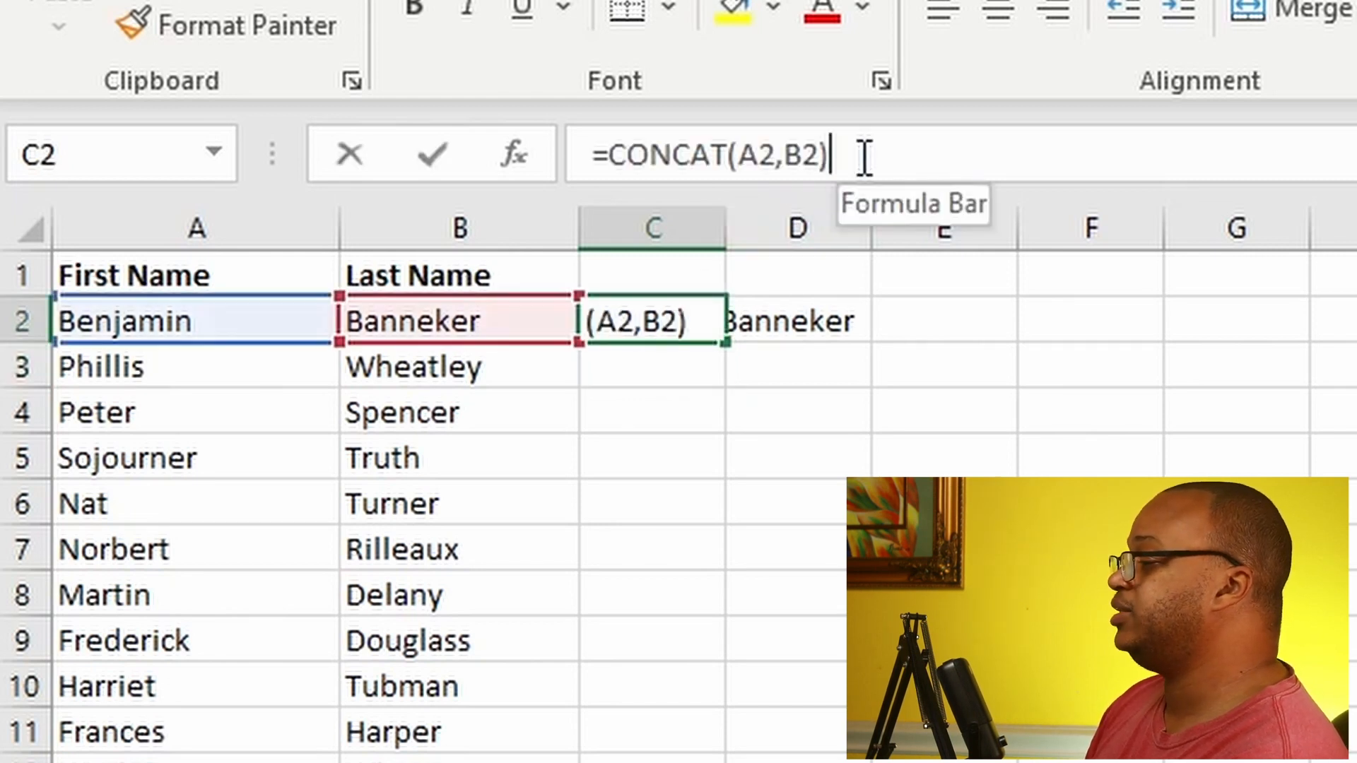
left_click_drag(863, 157, 409, 151)
key("BackSpace")
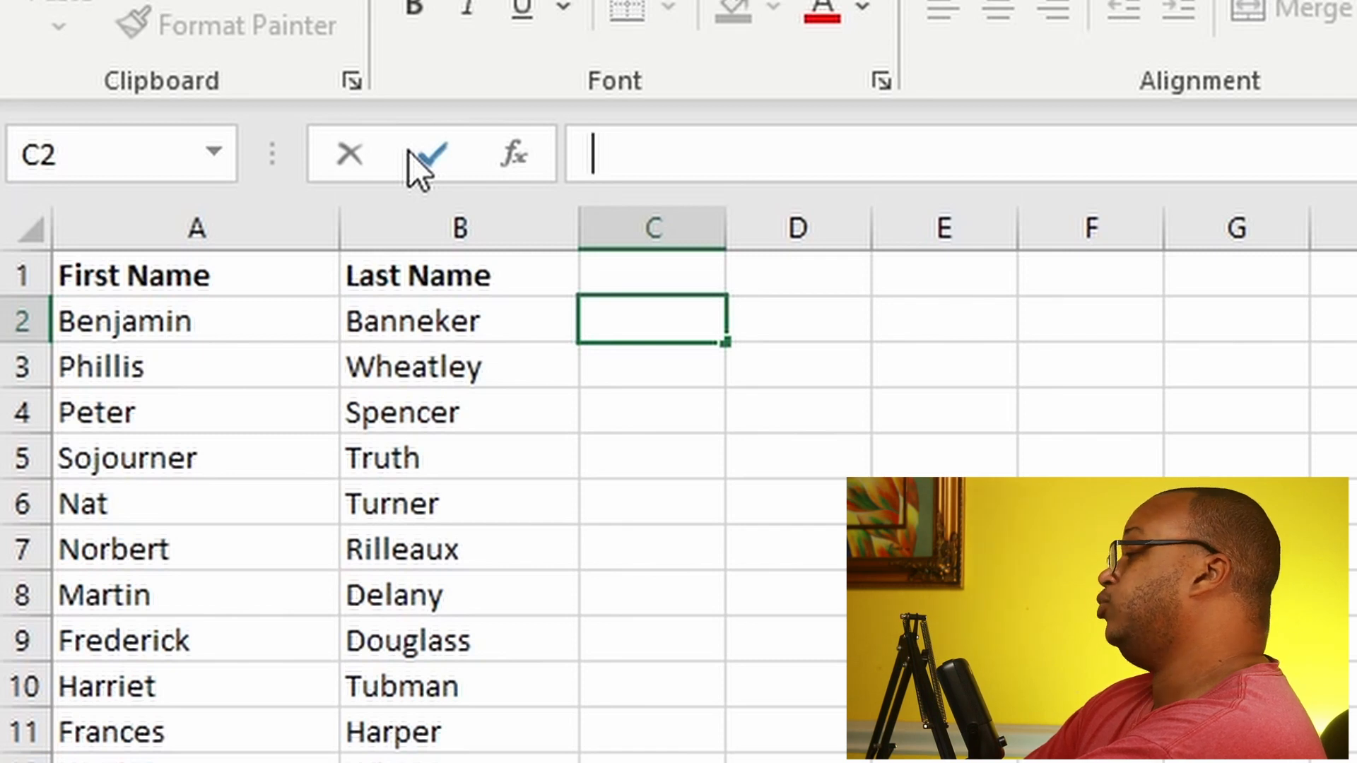
Step: Enter =CONCAT(A2," ",B2) in C2 to join the first and last name with a space
type("=CON")
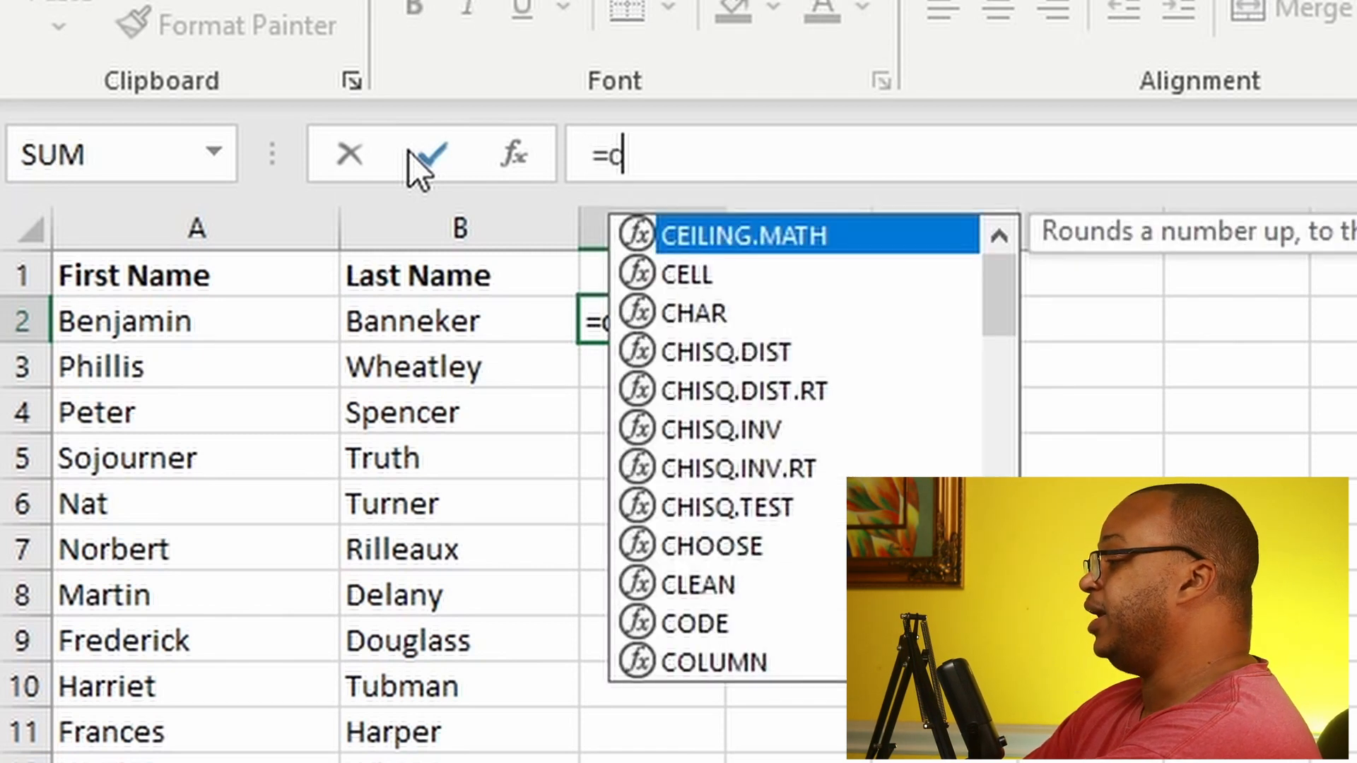
type("CAT")
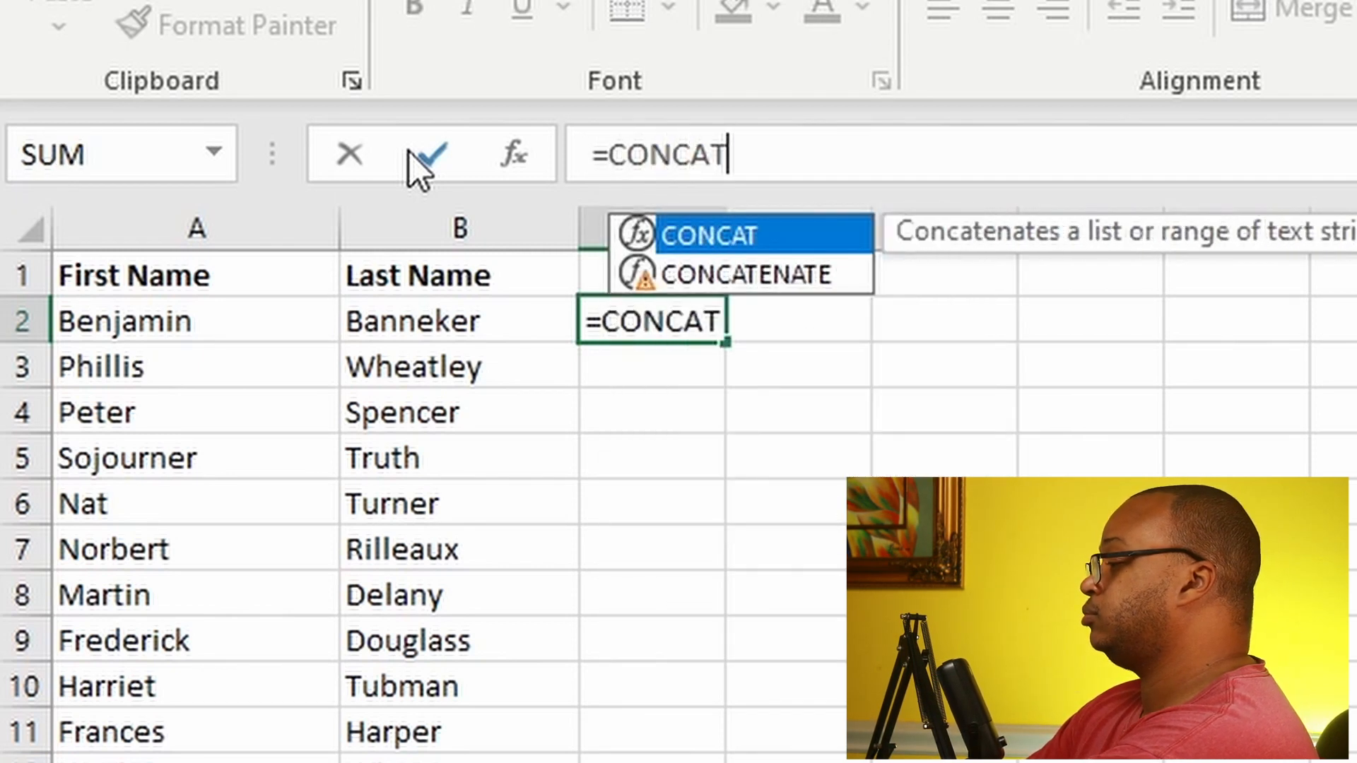
type("(")
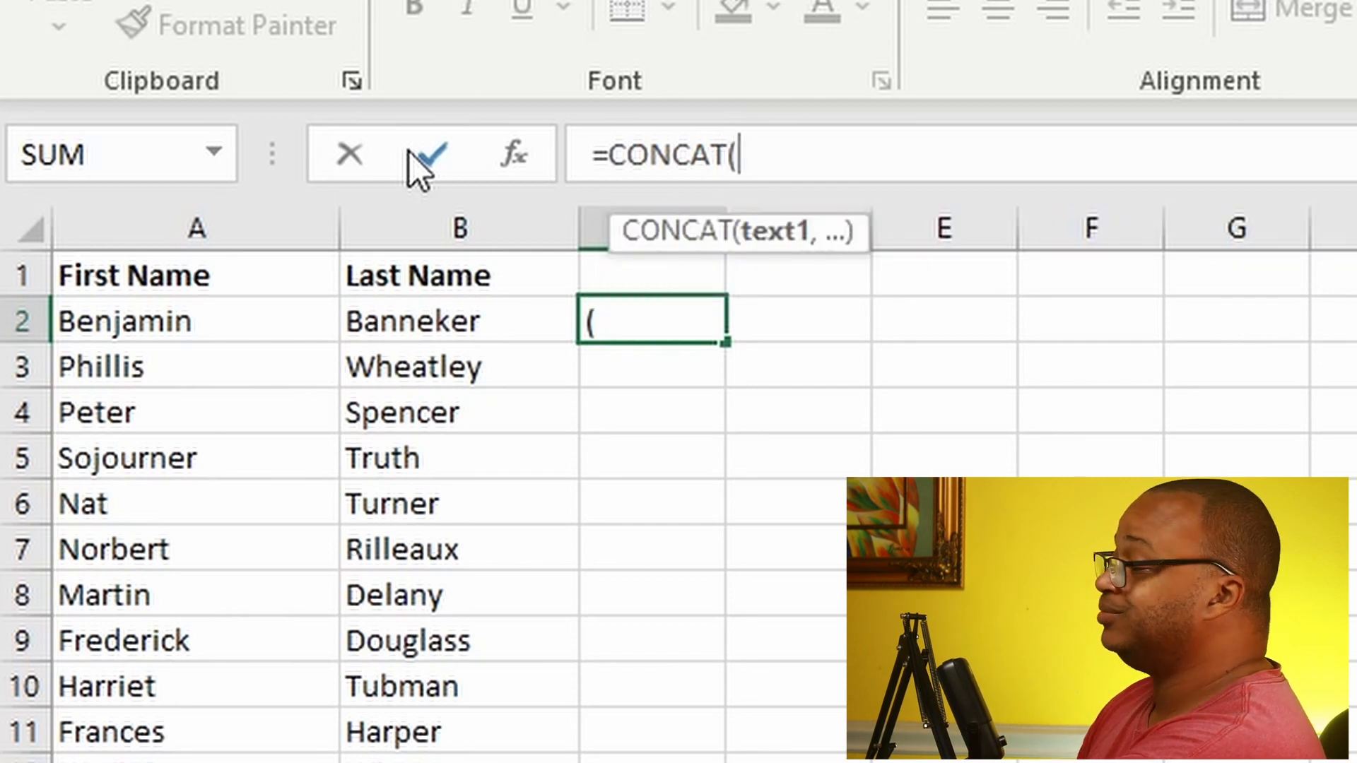
left_click(149, 322)
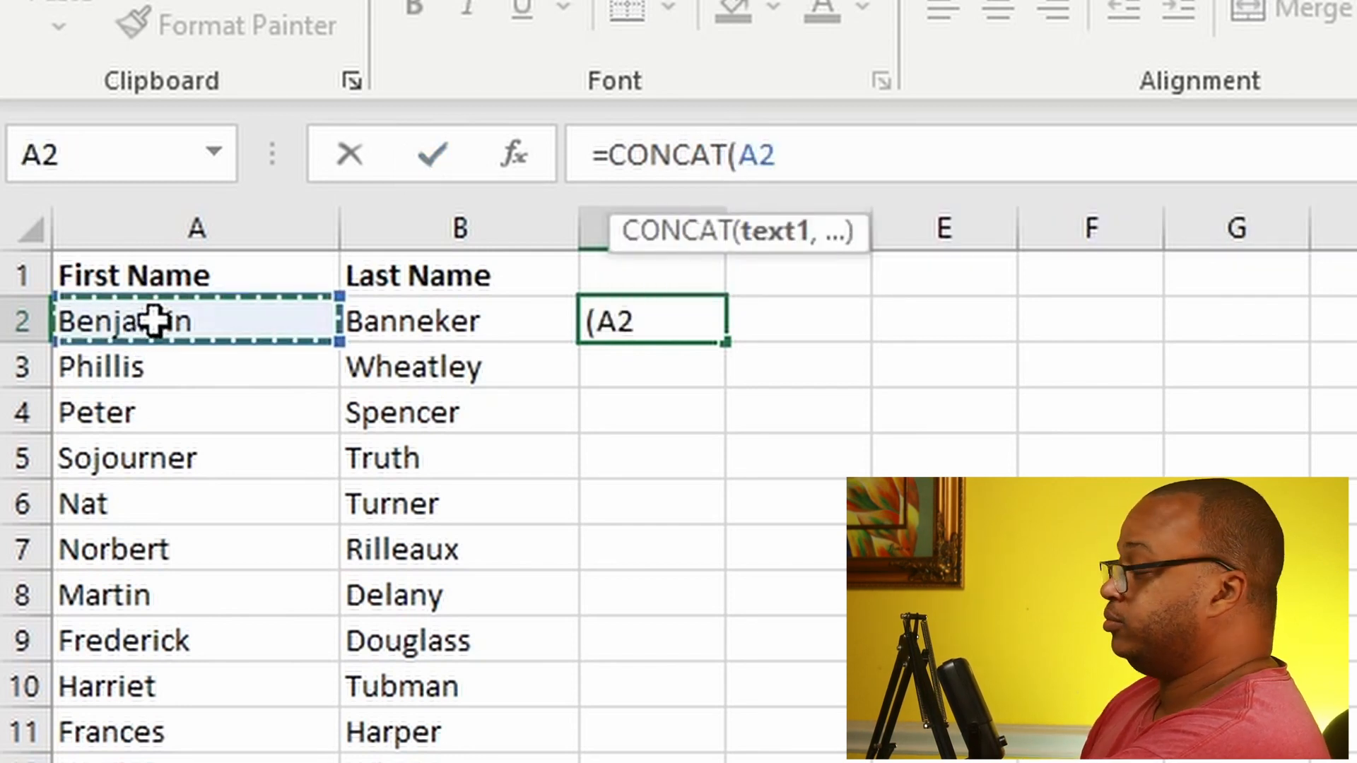
type(",")
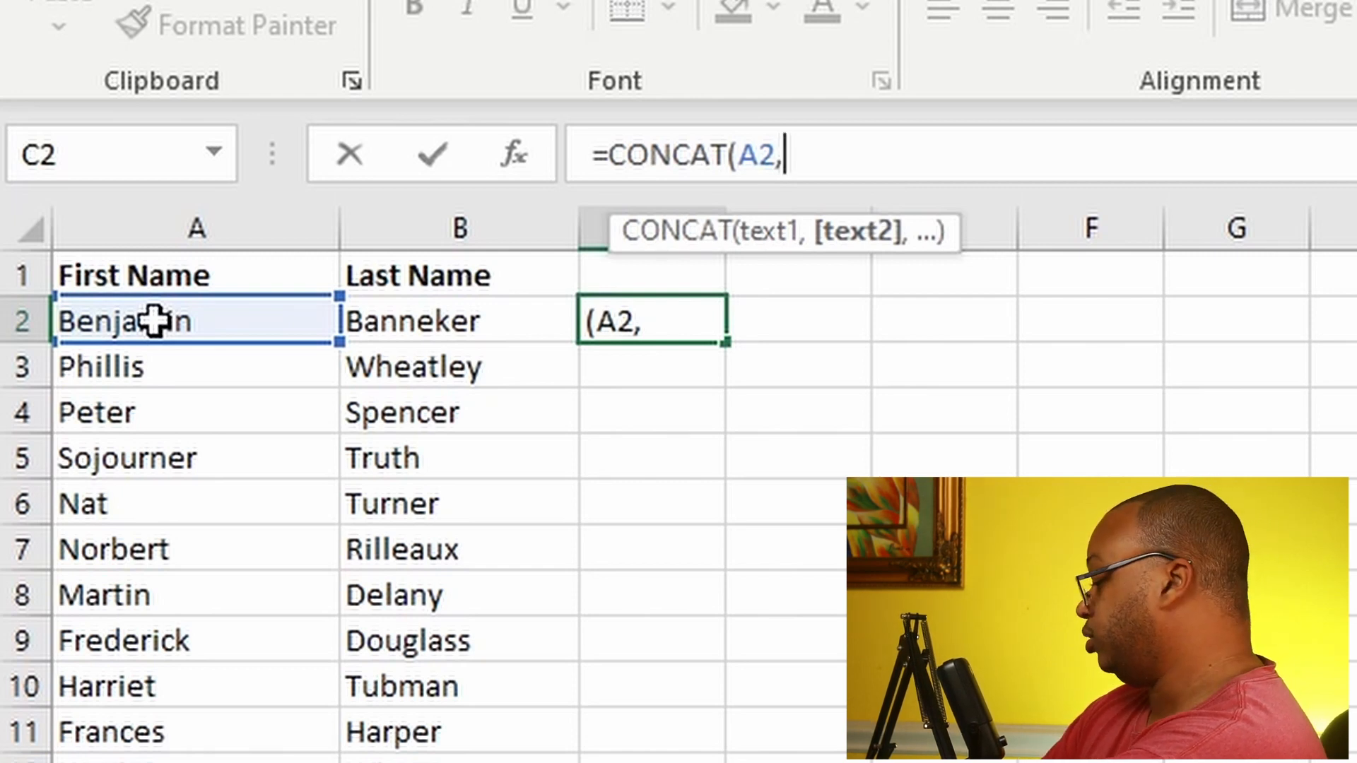
type("\"")
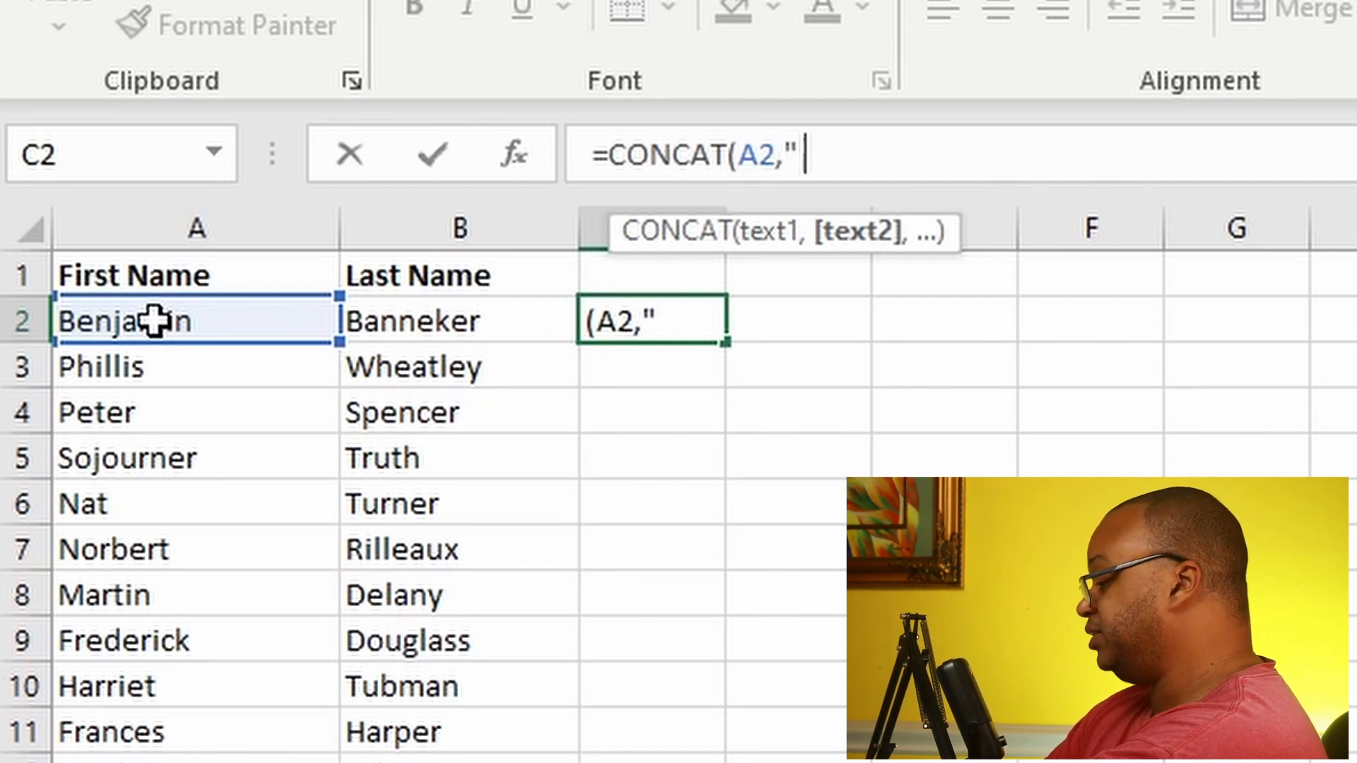
type(" \"")
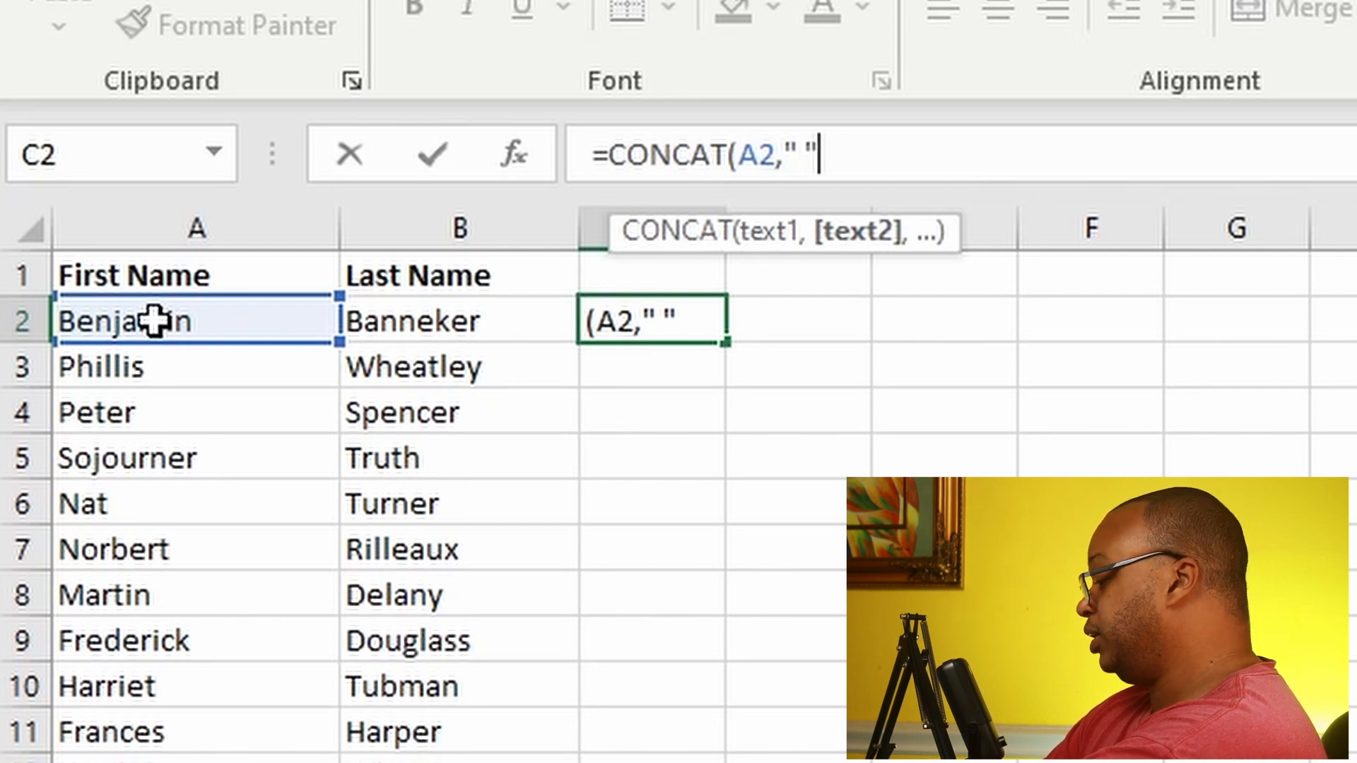
type(",")
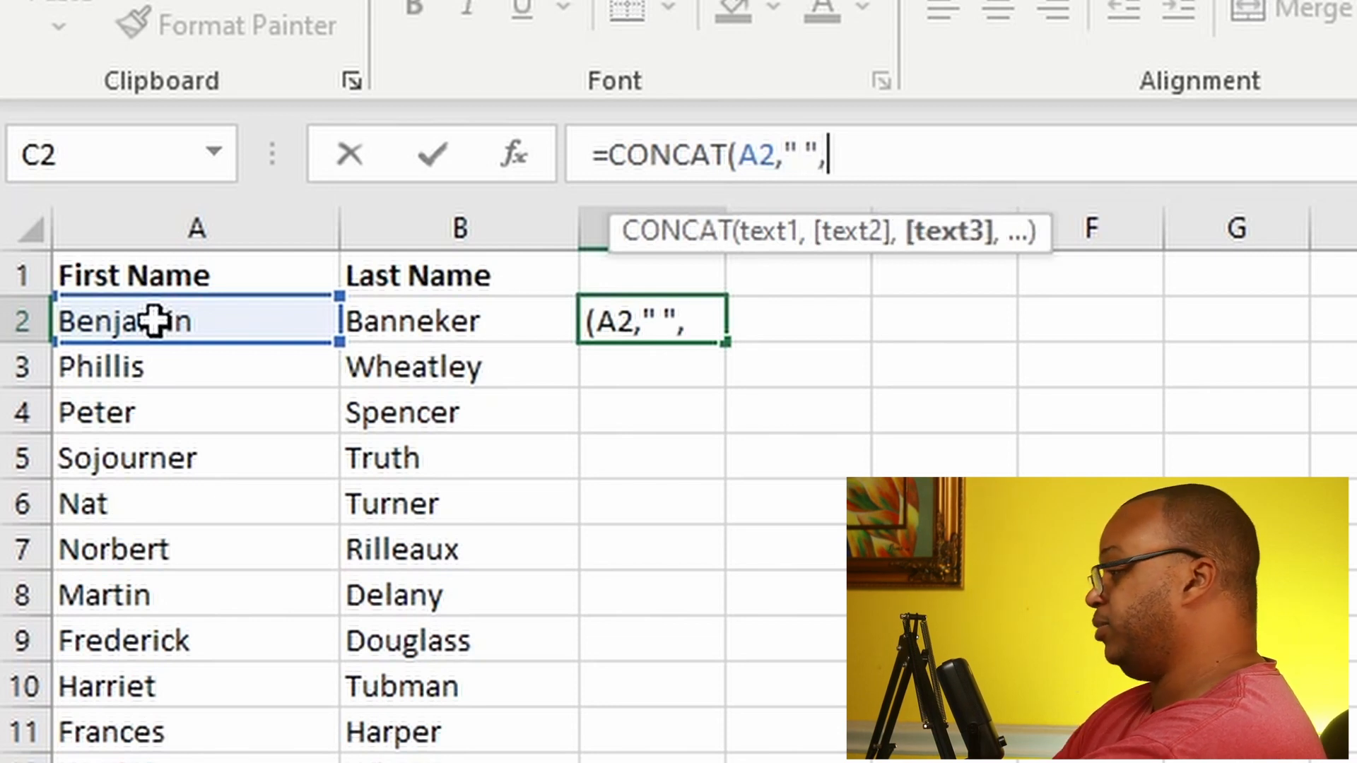
left_click(422, 327)
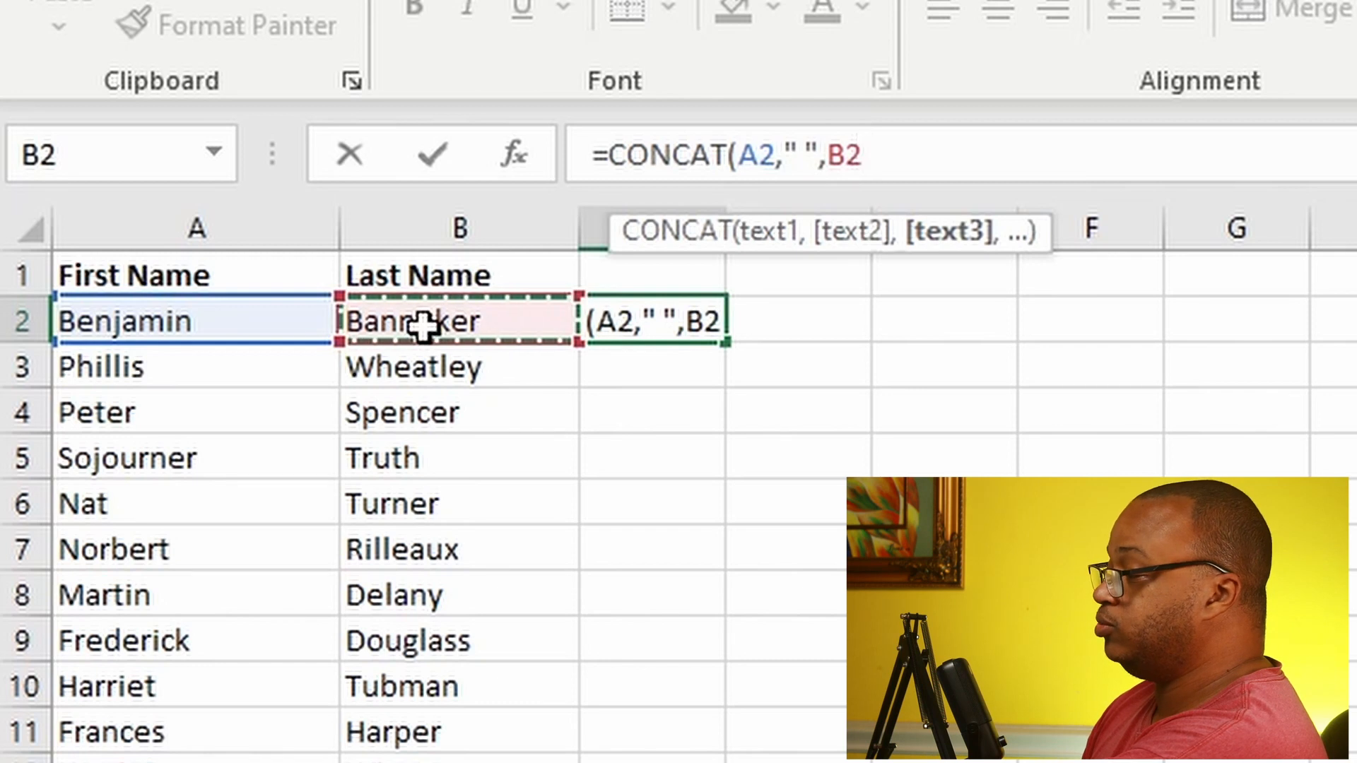
type(")")
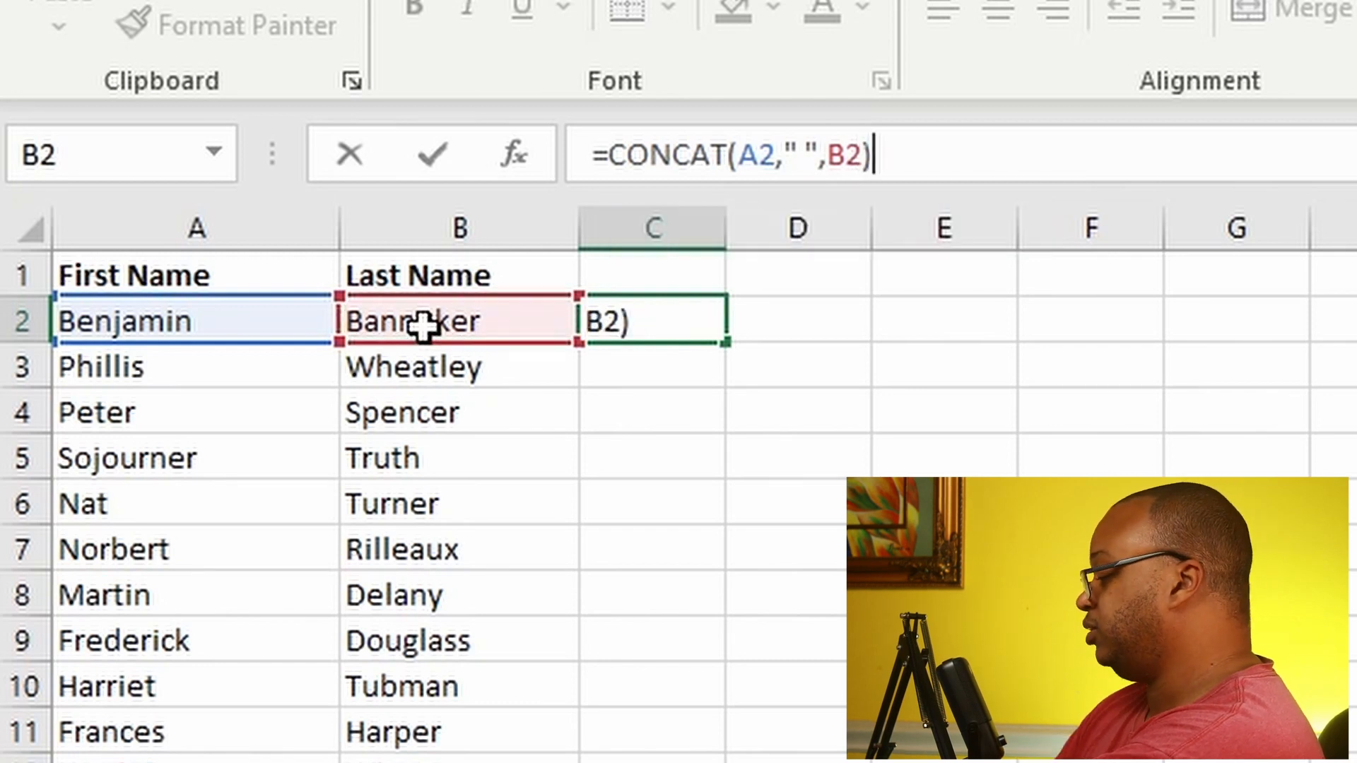
key("Return")
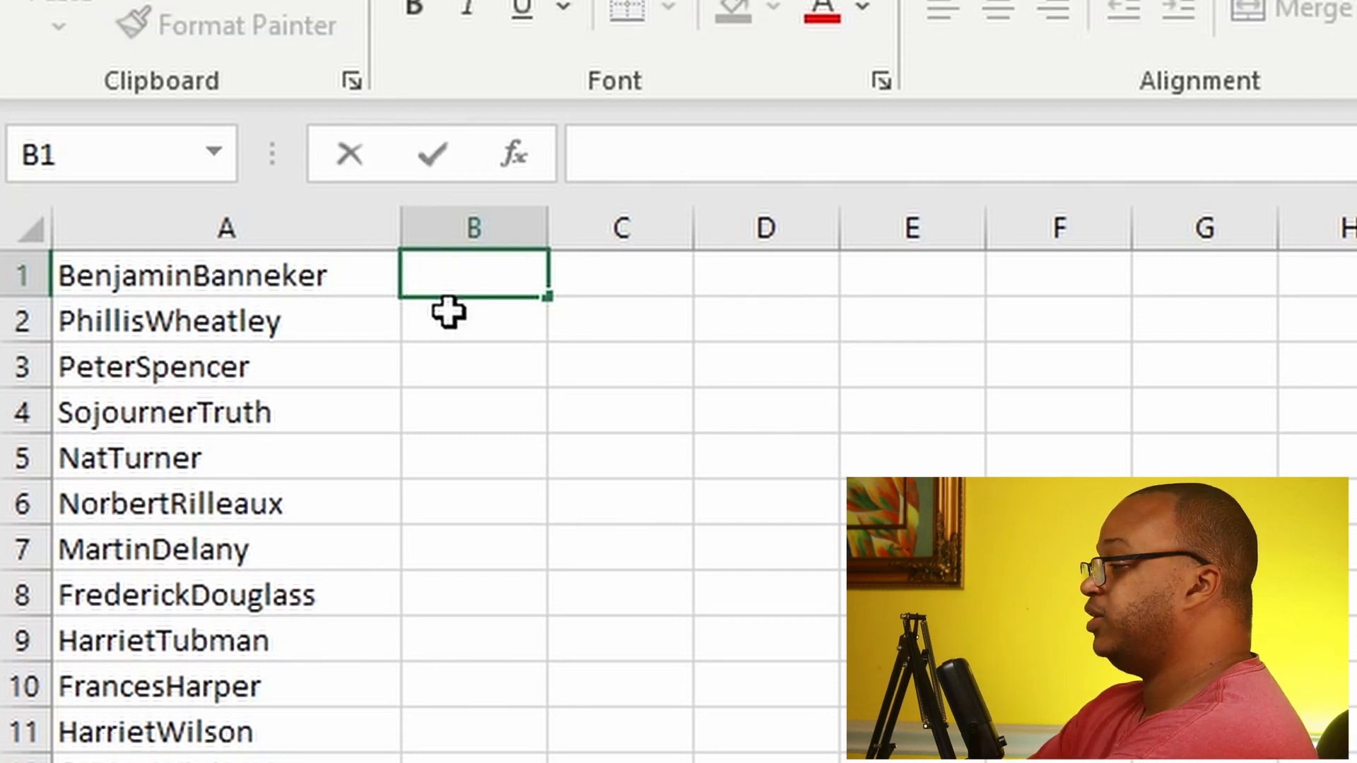
Step: Enter A1's full name with a space between first and last name in B1, and accept the Flash Fill suggestion for the rest of column B
type("Benjamin")
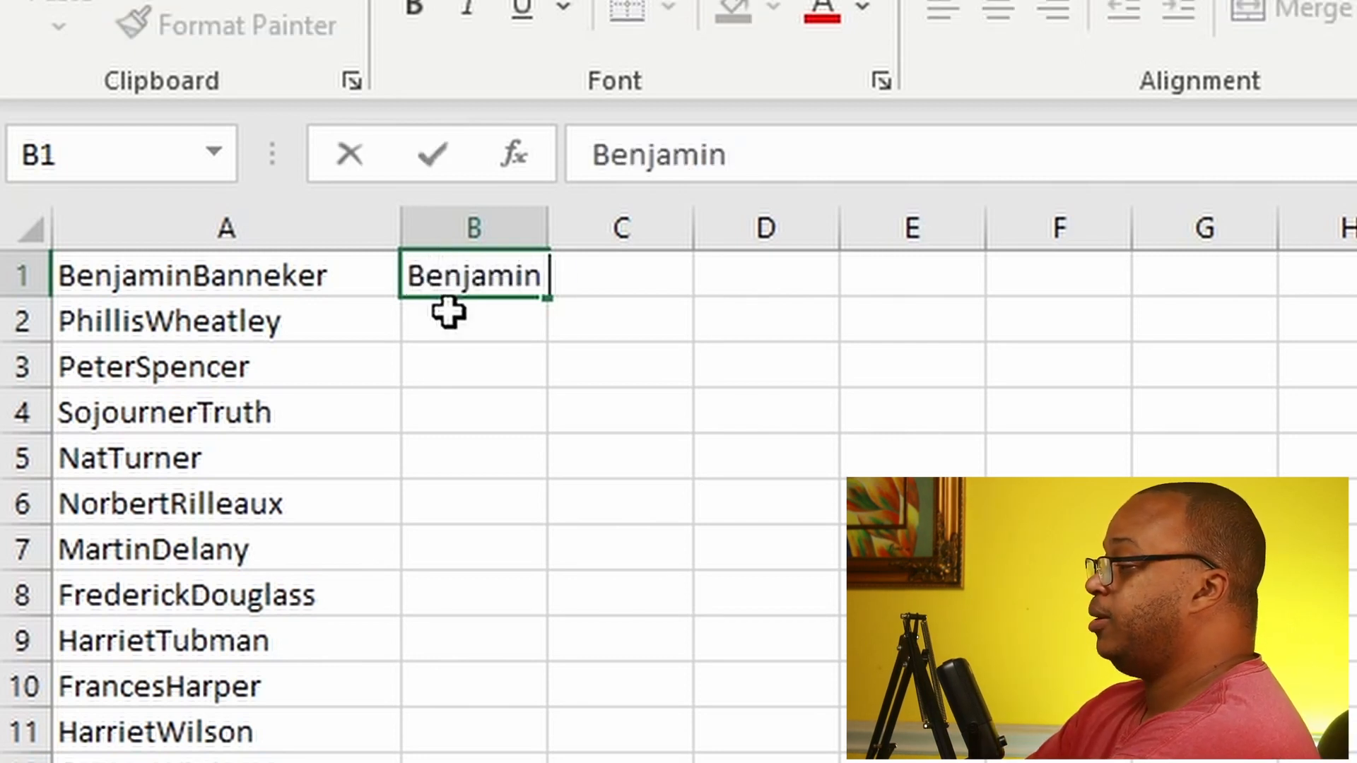
type(" Banneker")
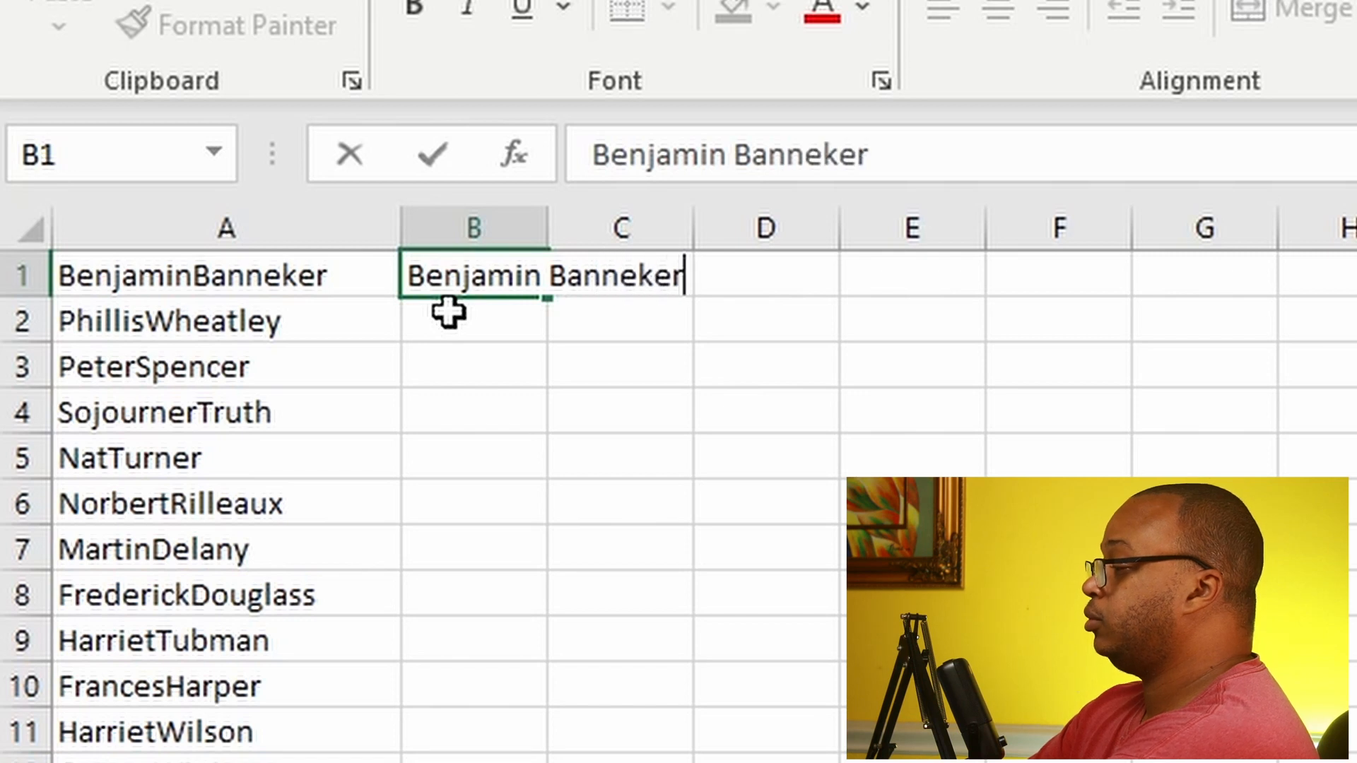
key("Return")
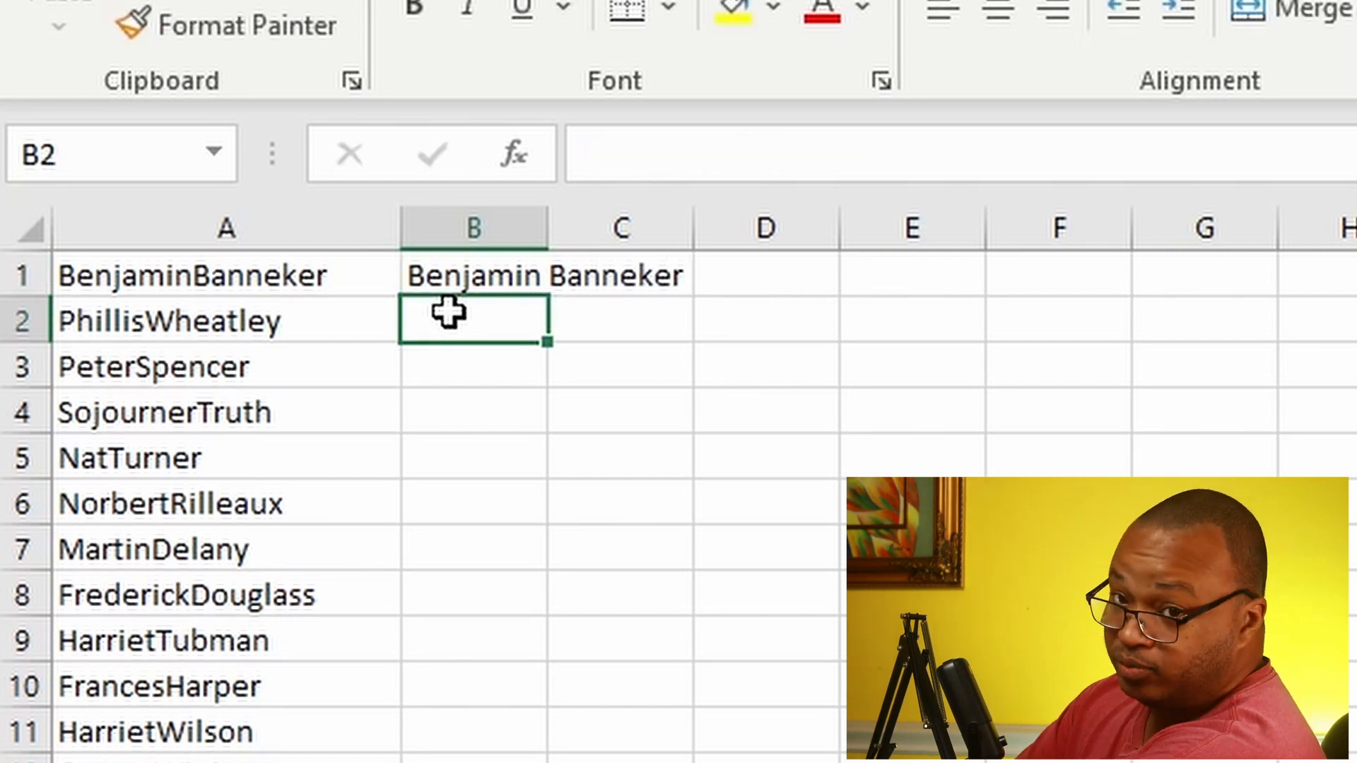
type("Phillis Wheatley")
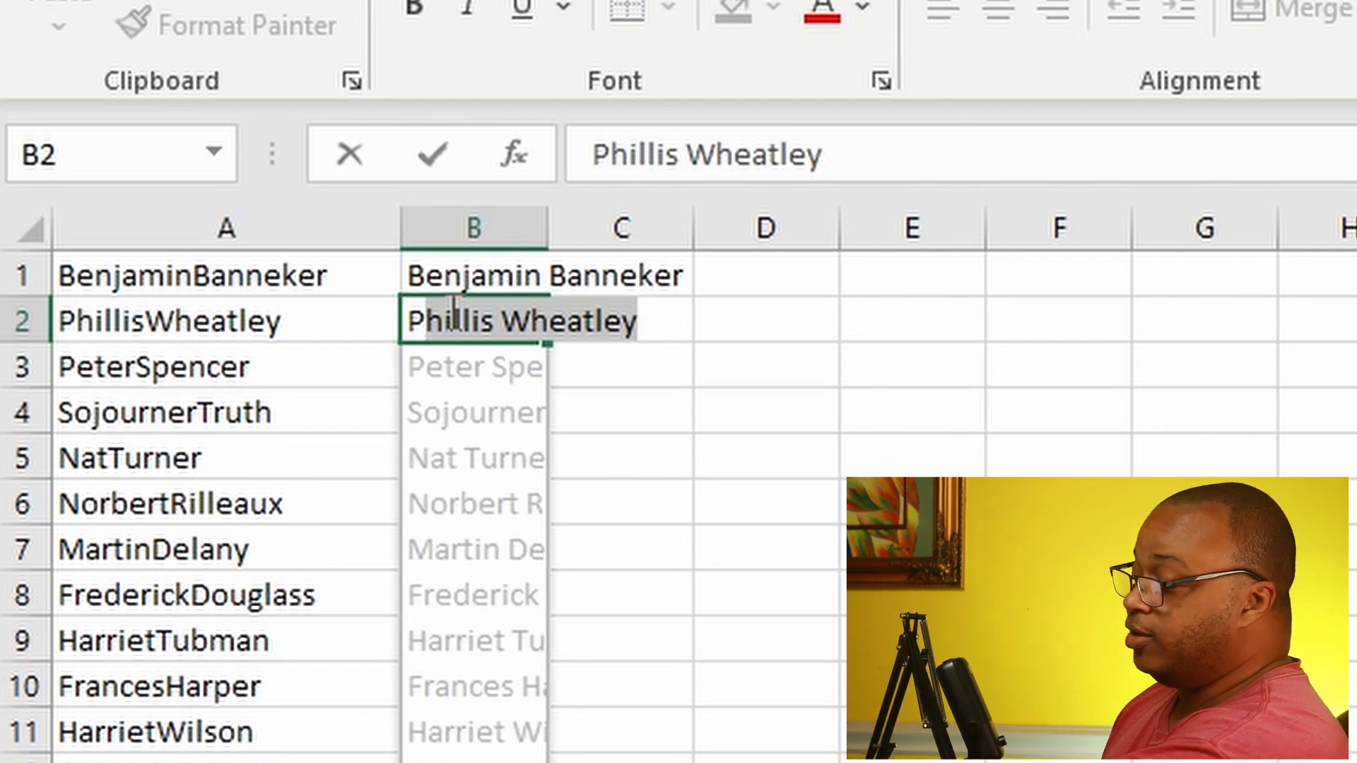
key("Tab")
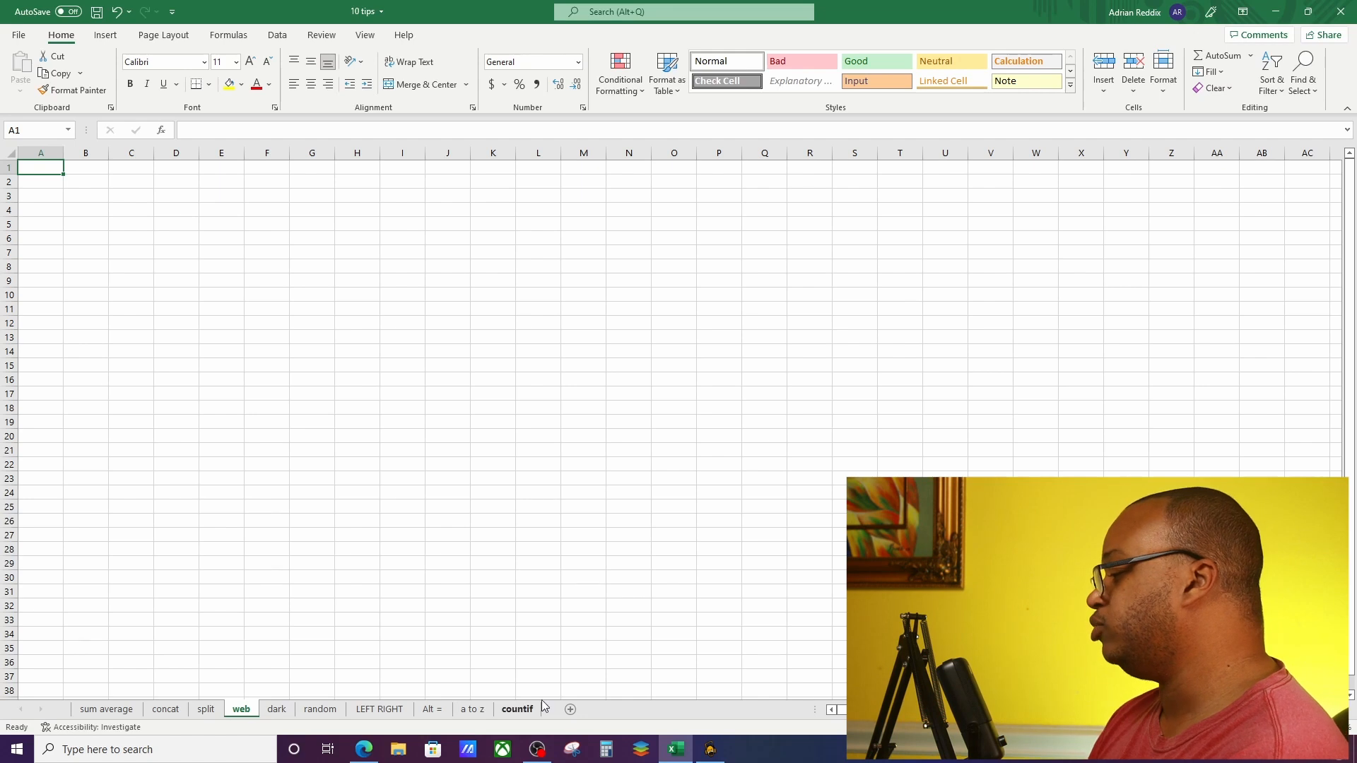
Step: Switch to the Edge browser and copy the URL of the "Important and Famous African Americans" page
left_click(364, 749)
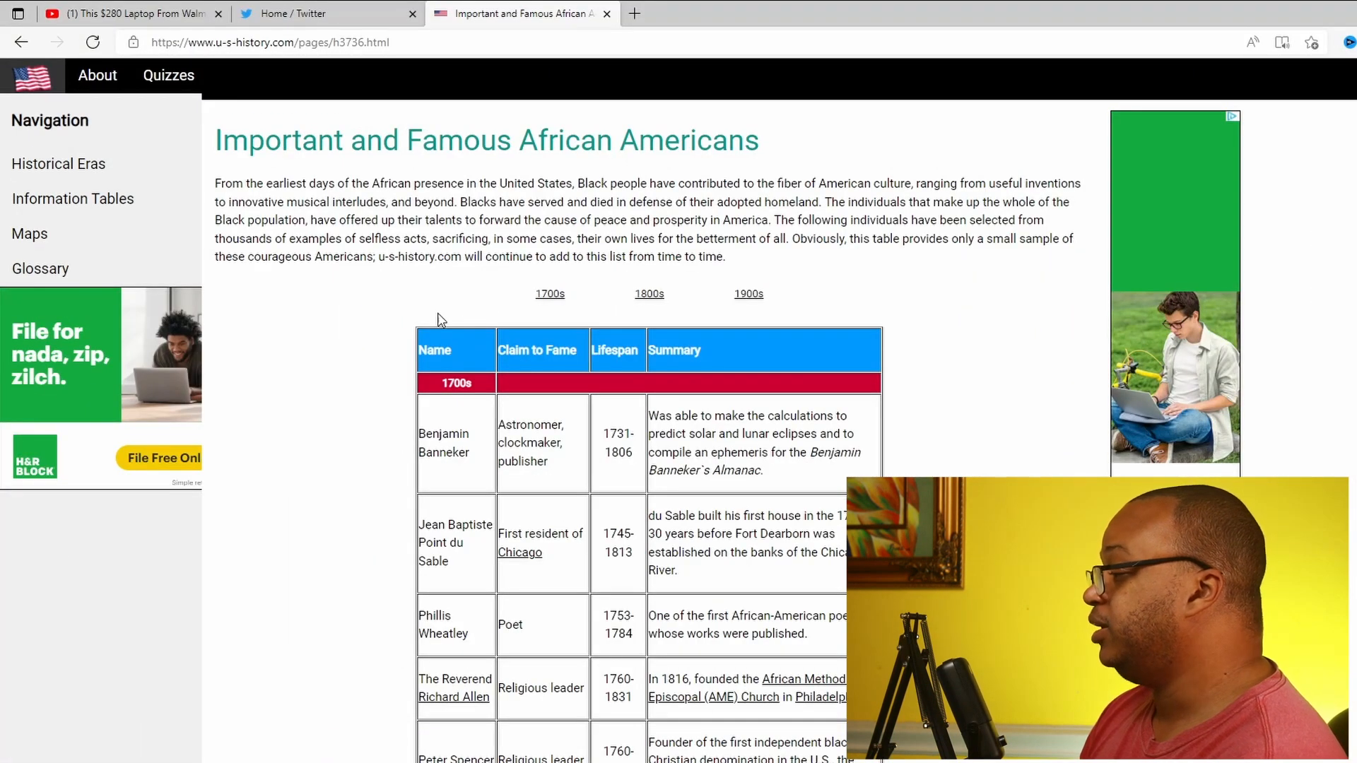
left_click(287, 45)
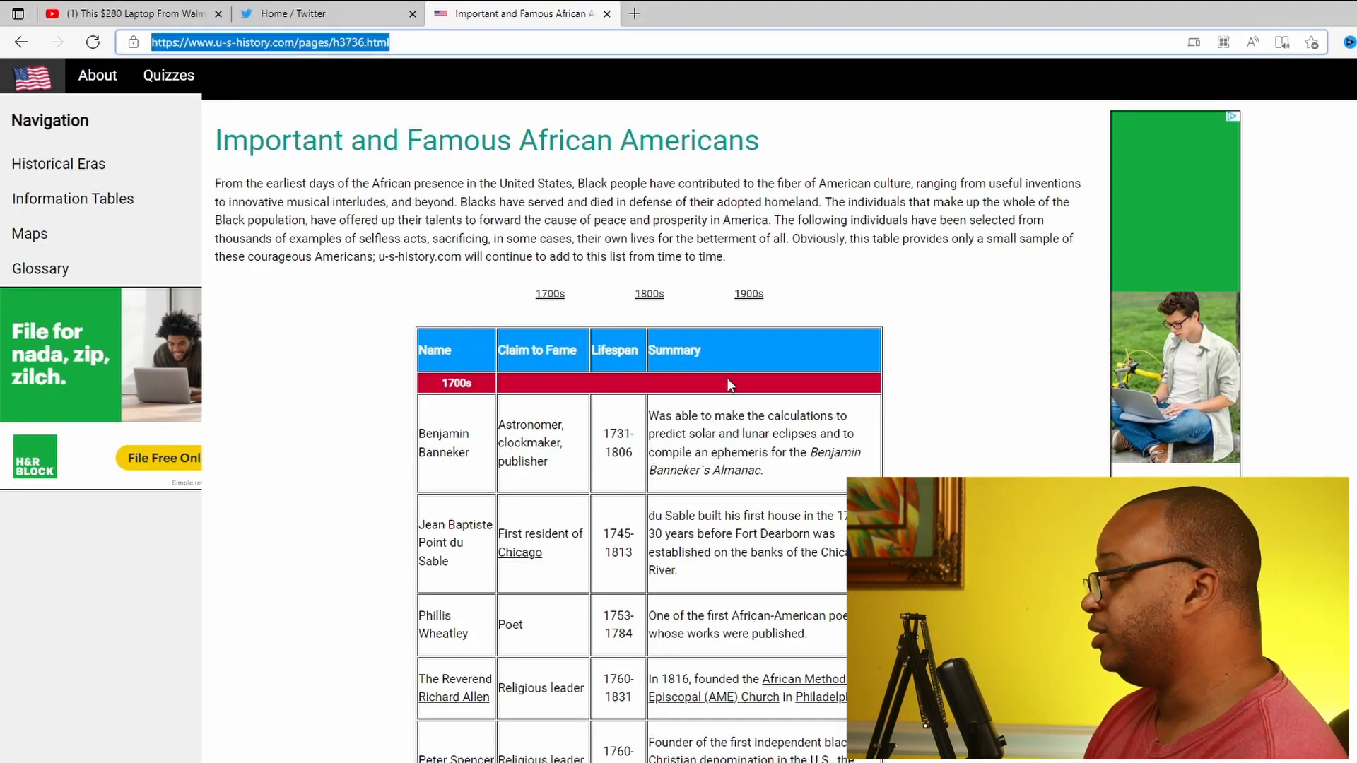
left_click_drag(432, 350, 806, 640)
left_click(967, 464)
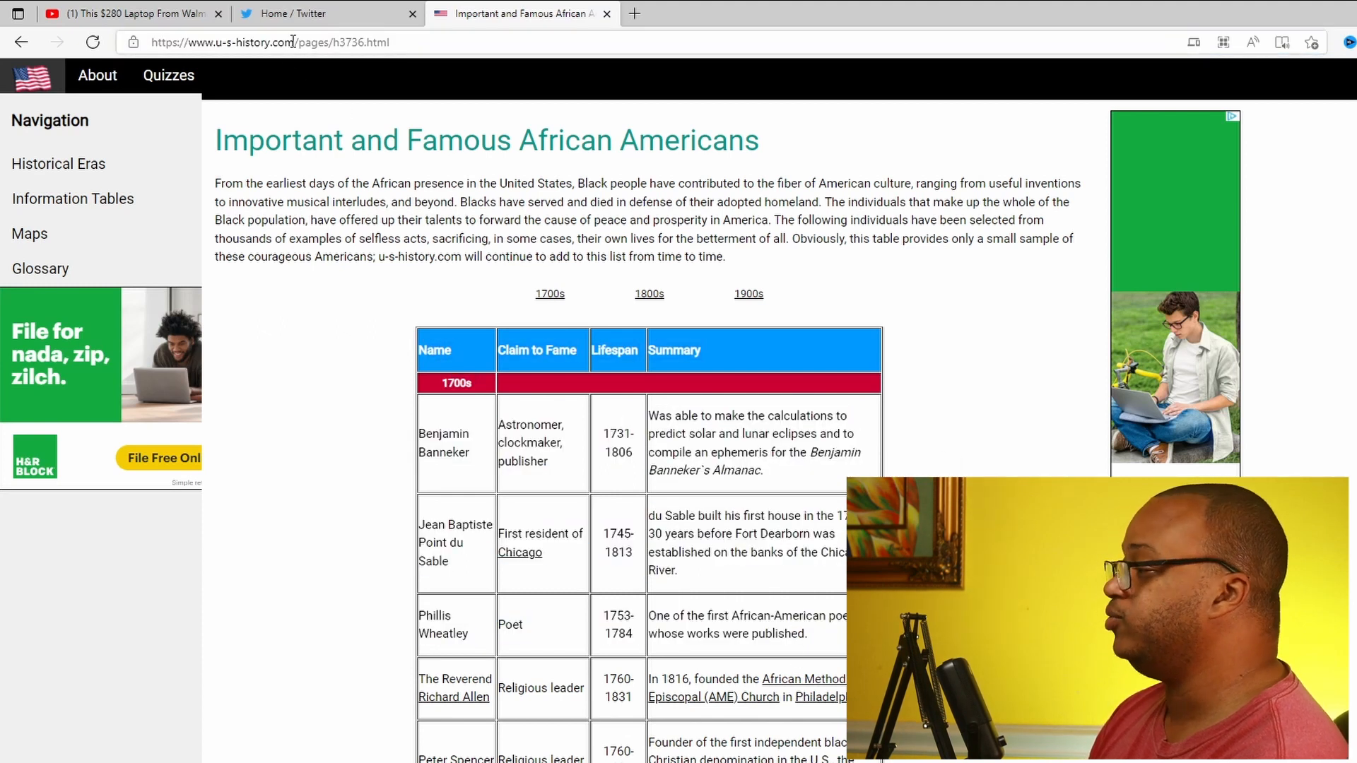
left_click(291, 40)
key("ctrl+c")
right_click(292, 41)
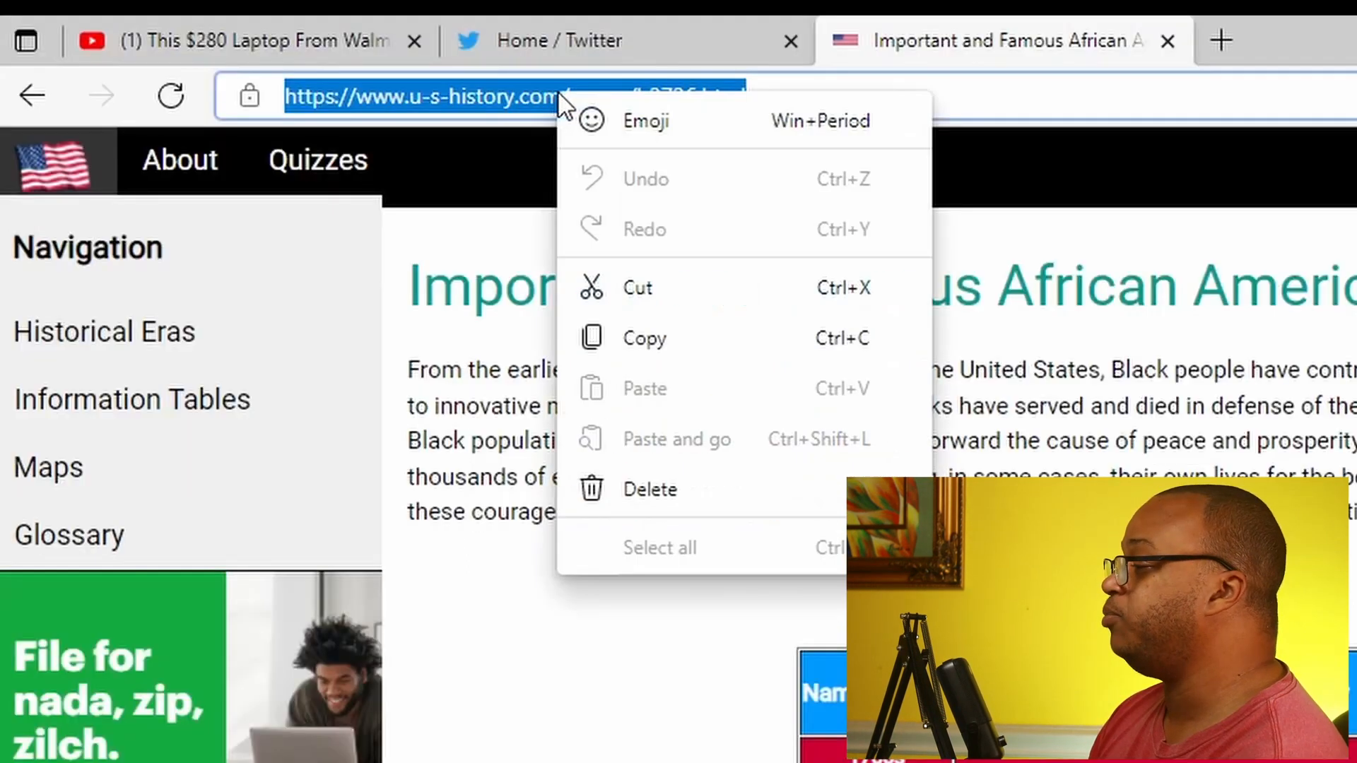
left_click(641, 339)
left_click(674, 749)
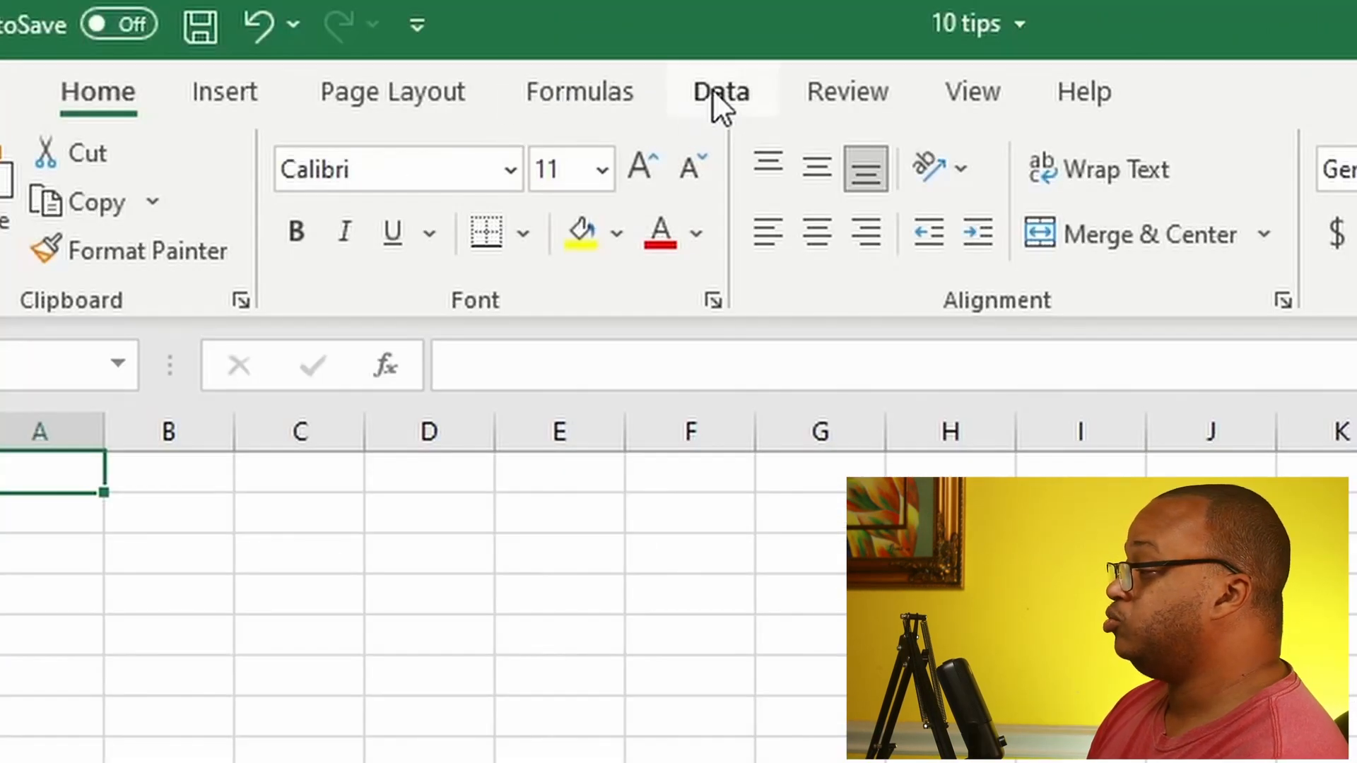
left_click(712, 89)
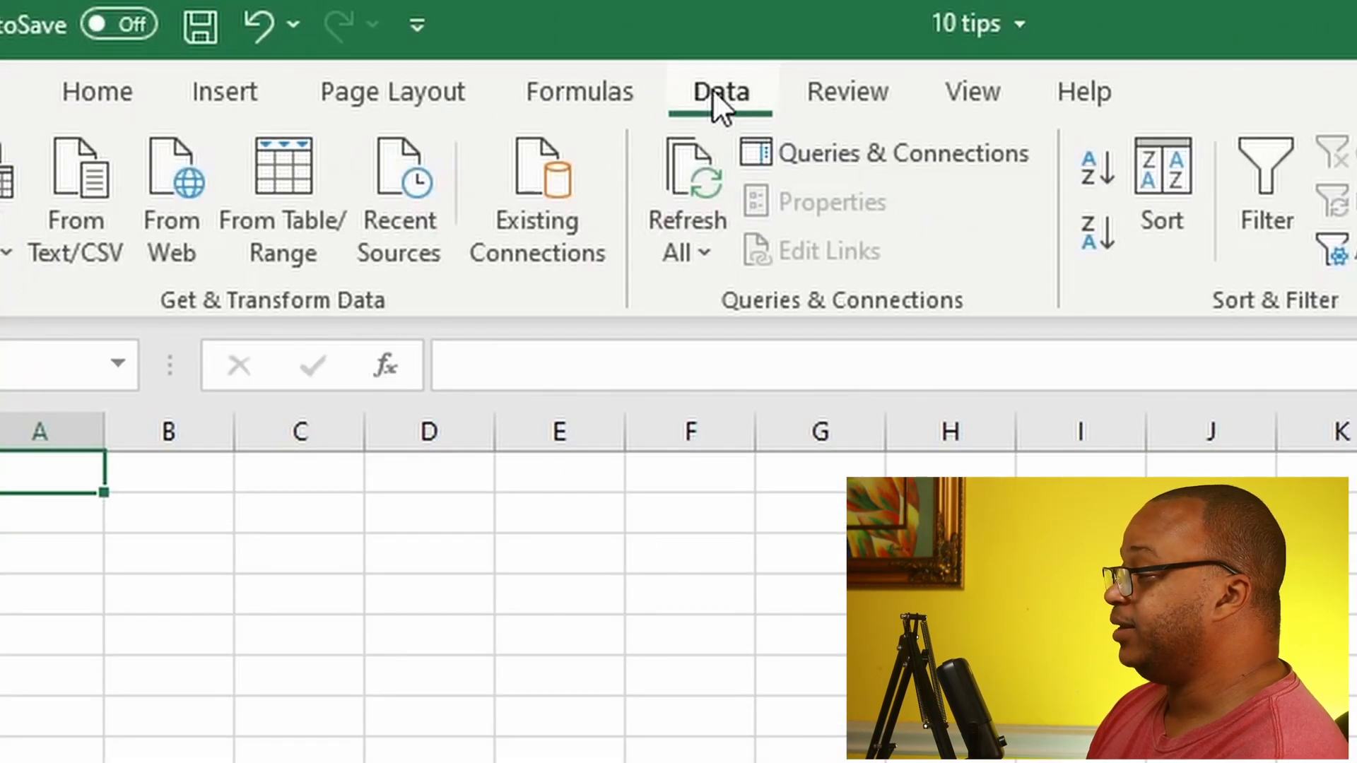
left_click(172, 226)
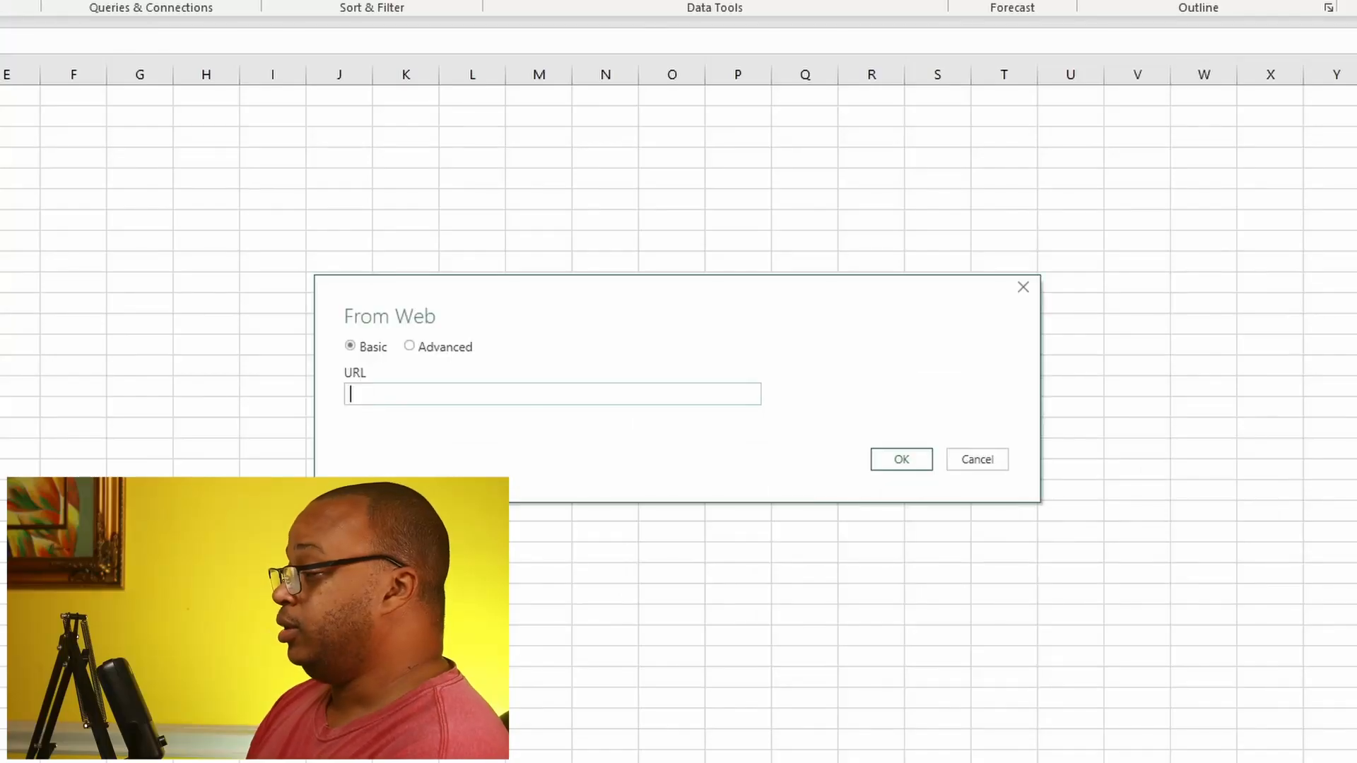
right_click(454, 397)
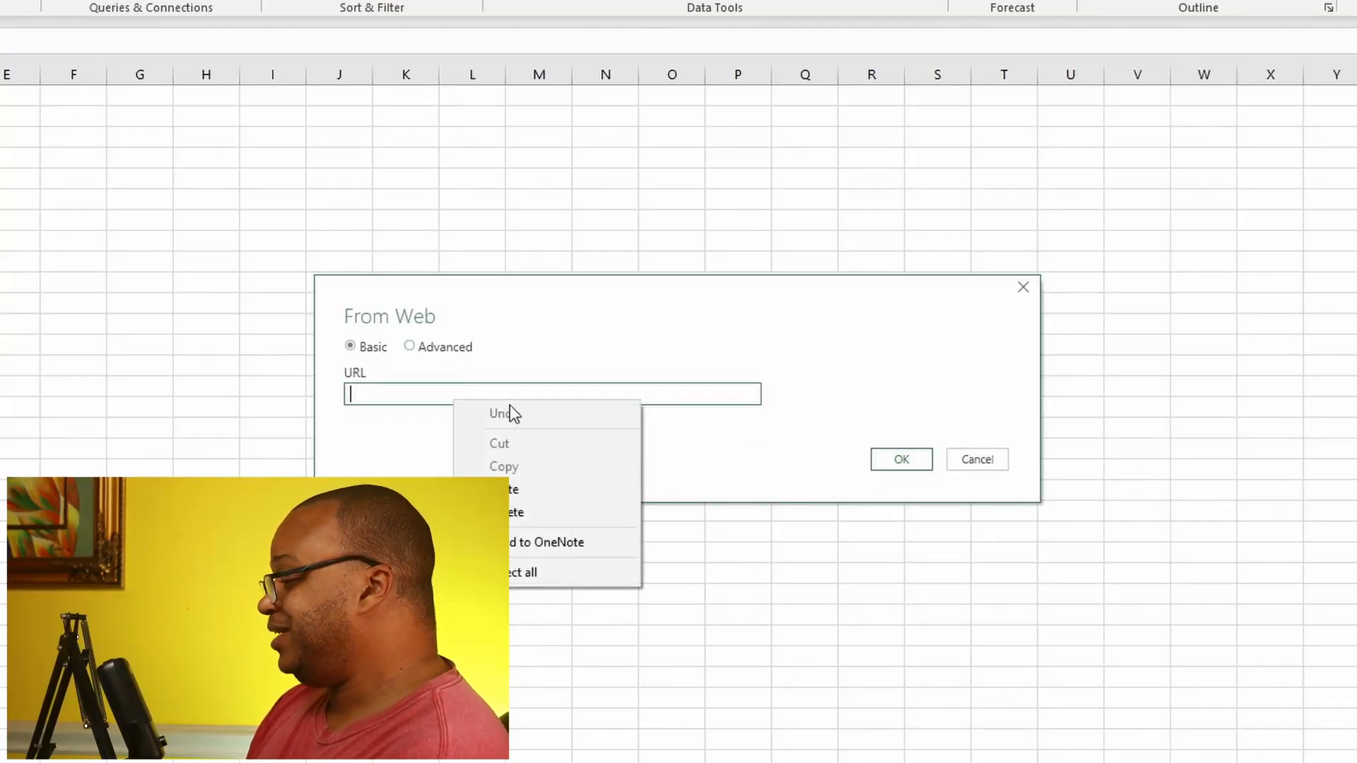
left_click(543, 487)
left_click(924, 464)
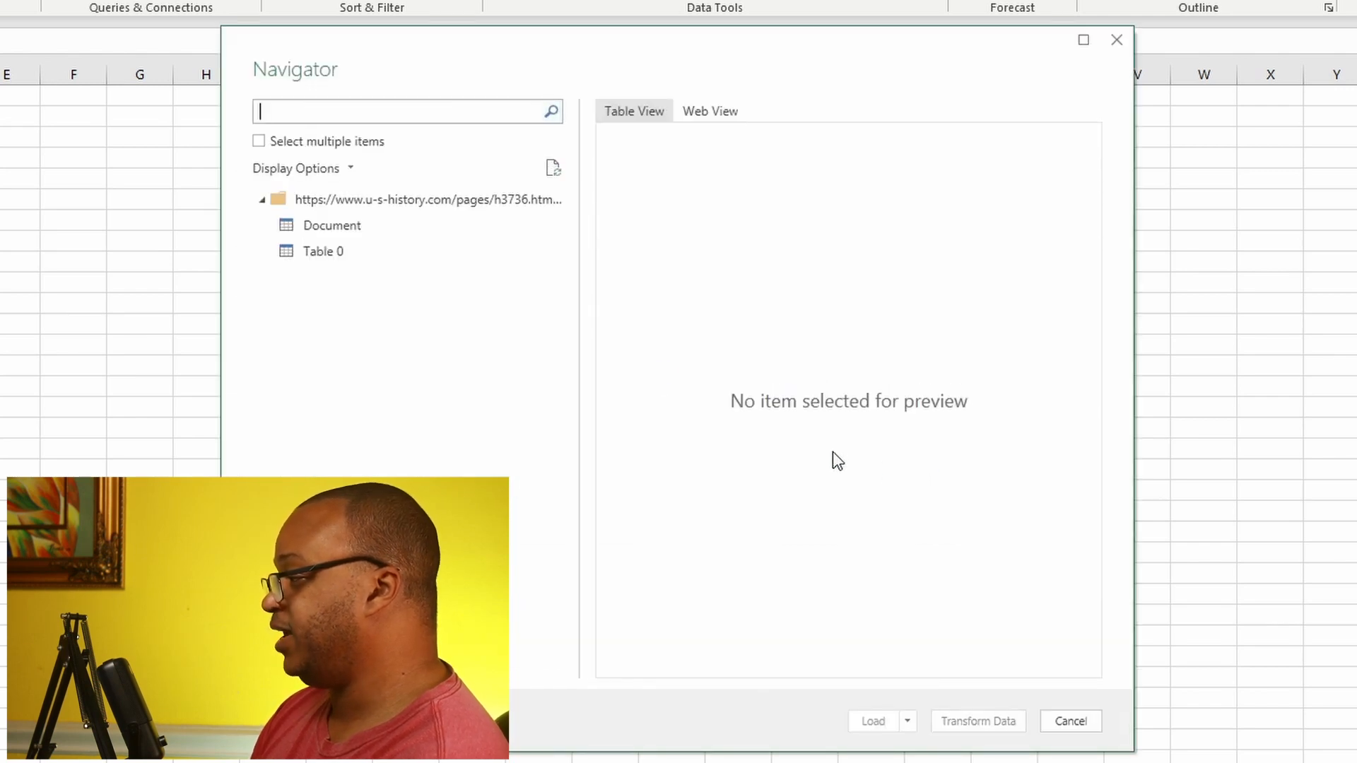
Step: Preview the Document and Table 0 items of the web source and load Table 0 into the workbook
left_click(371, 227)
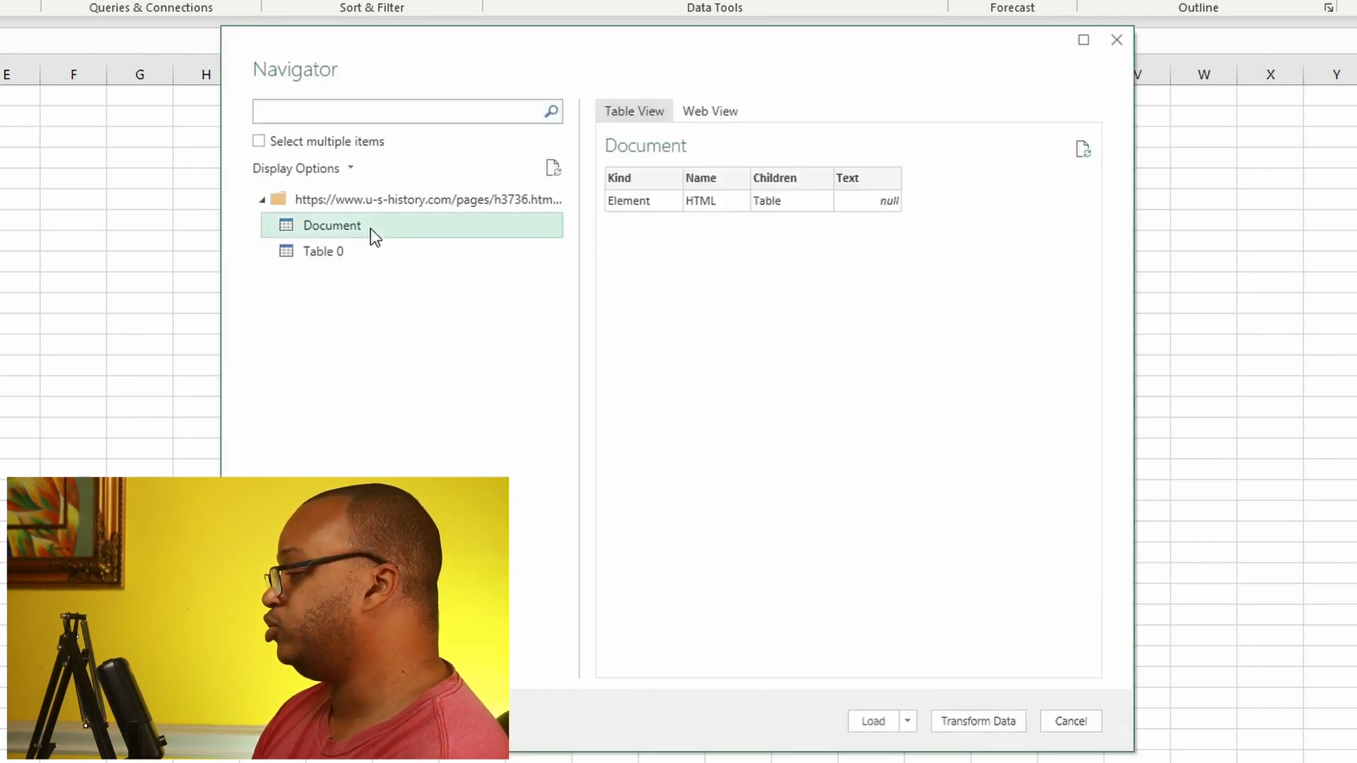
left_click(362, 253)
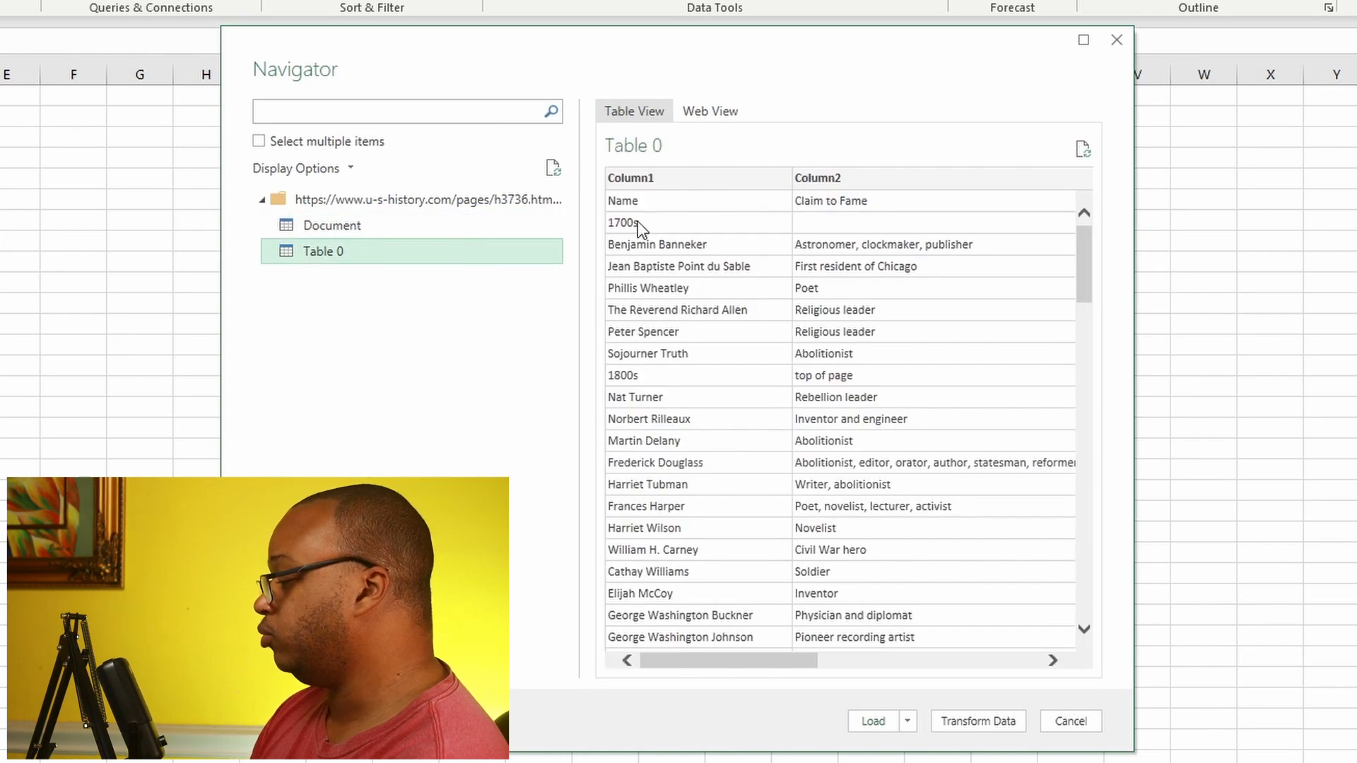
left_click(873, 719)
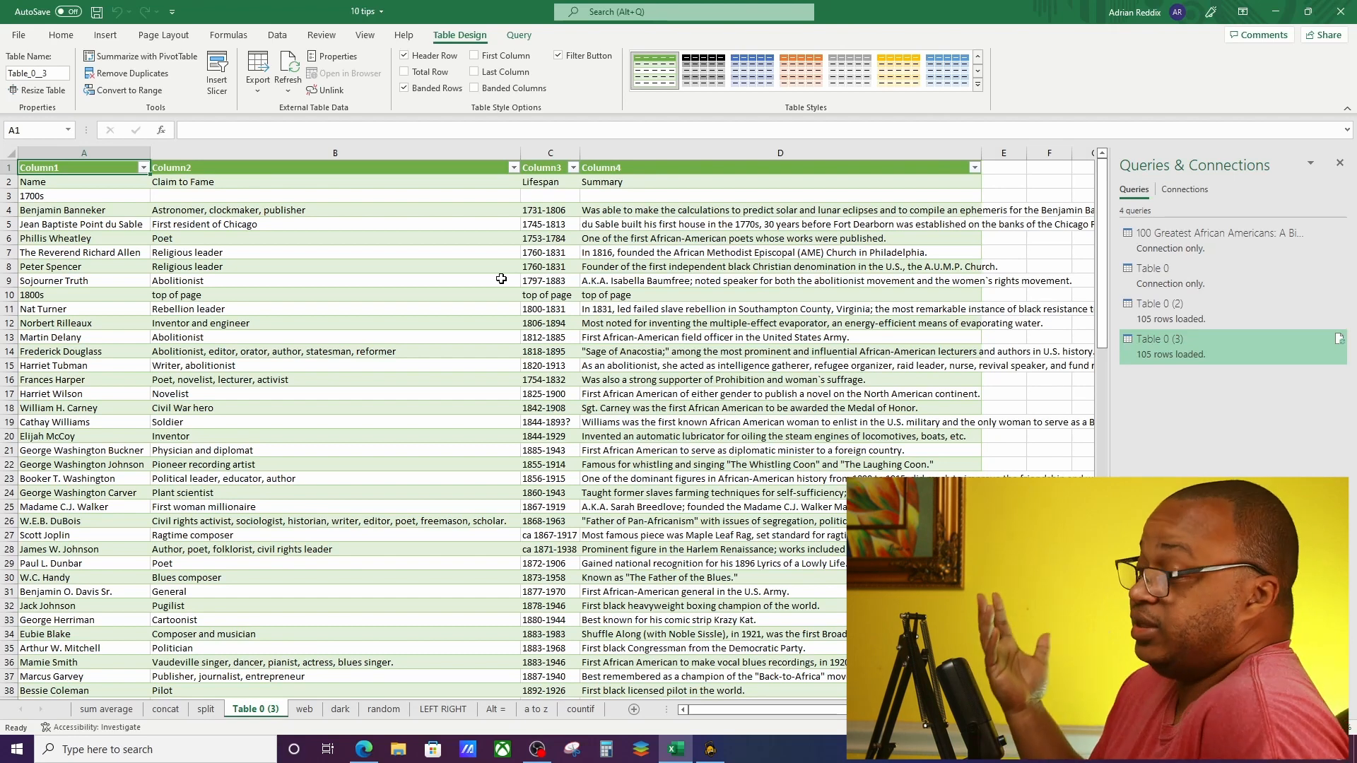
scroll(384, 294, "down", 20)
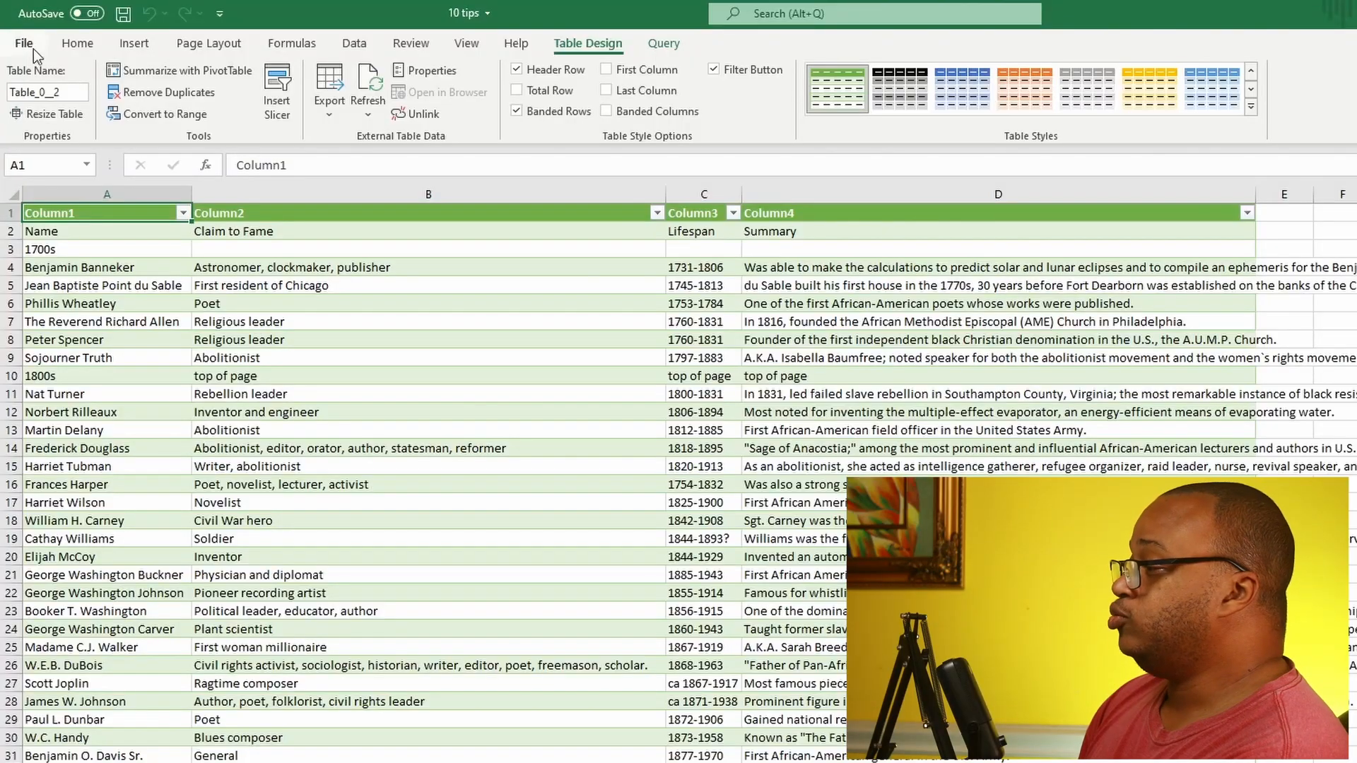
Step: Set the Office theme to Black in the Excel options and apply the change
left_click(23, 45)
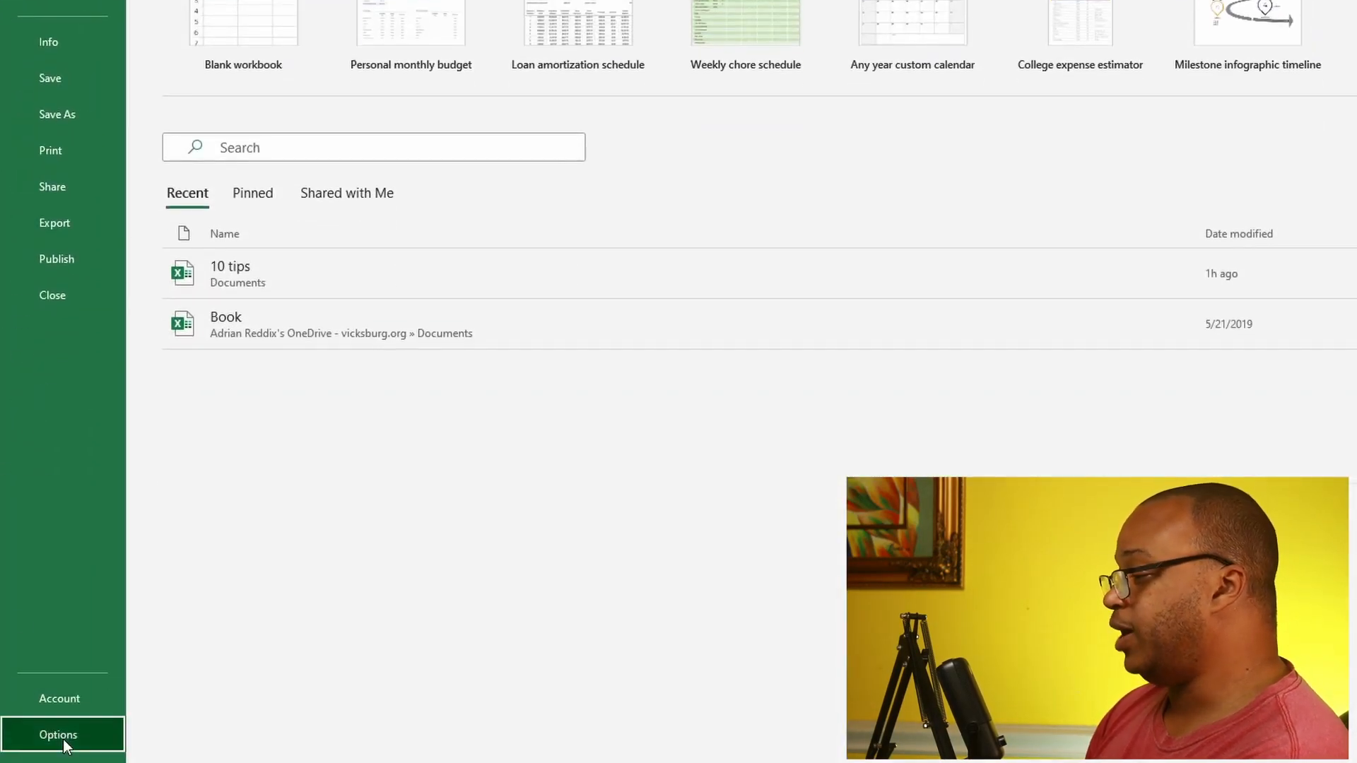
left_click(32, 734)
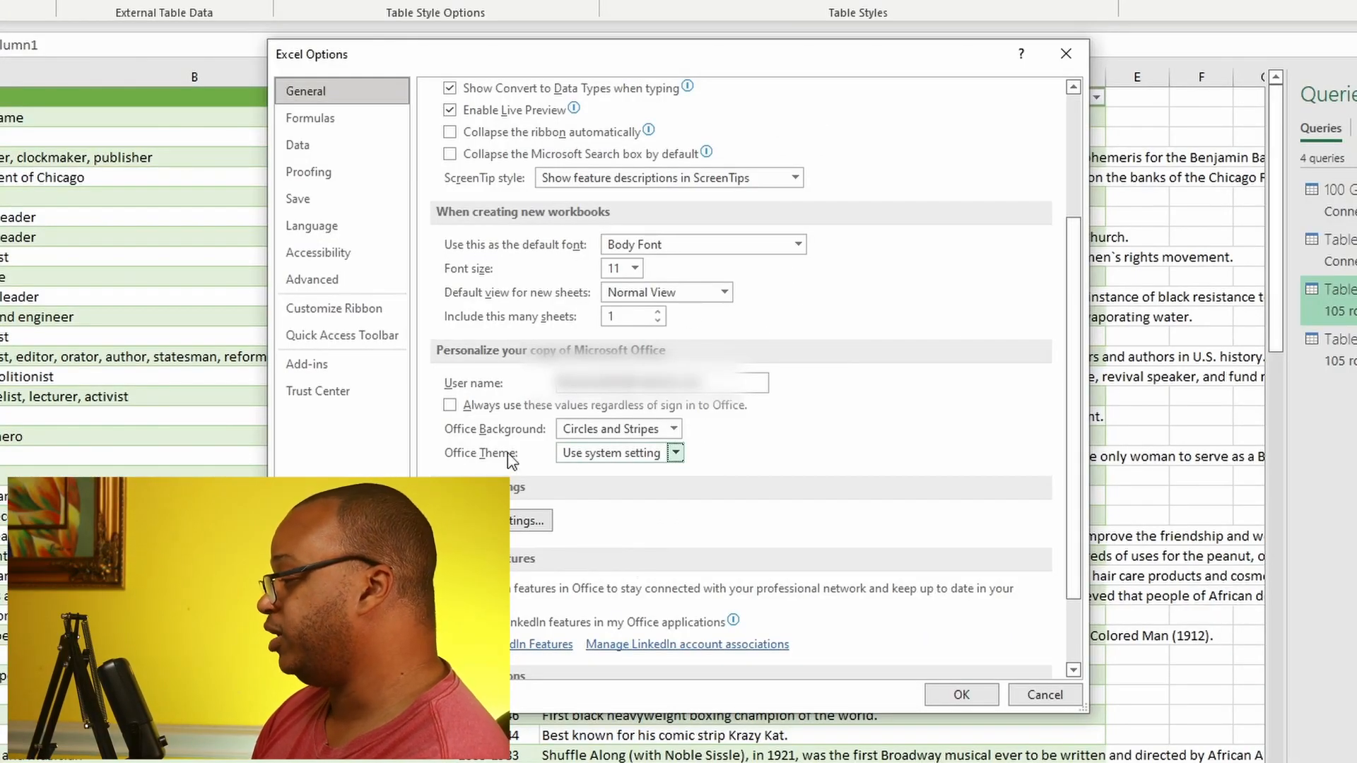
left_click(676, 453)
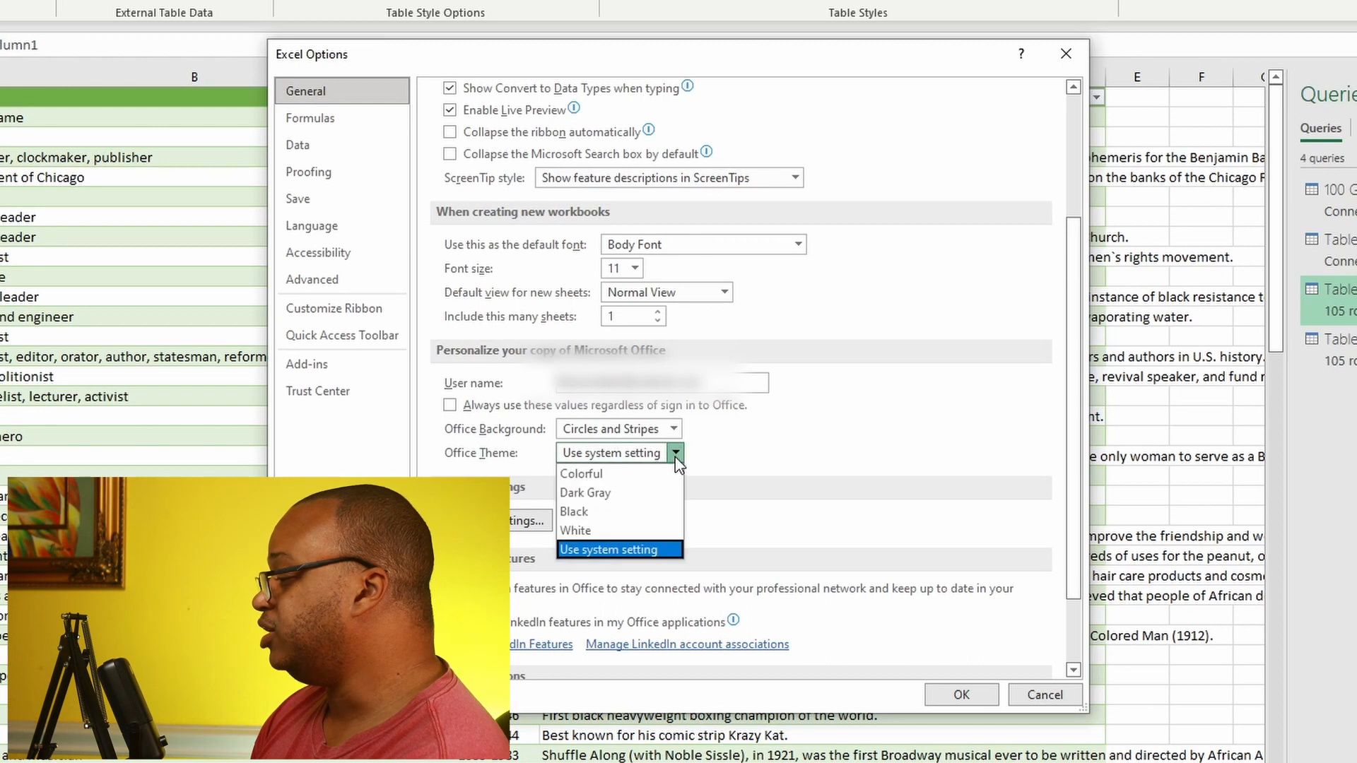
left_click(651, 511)
left_click(961, 695)
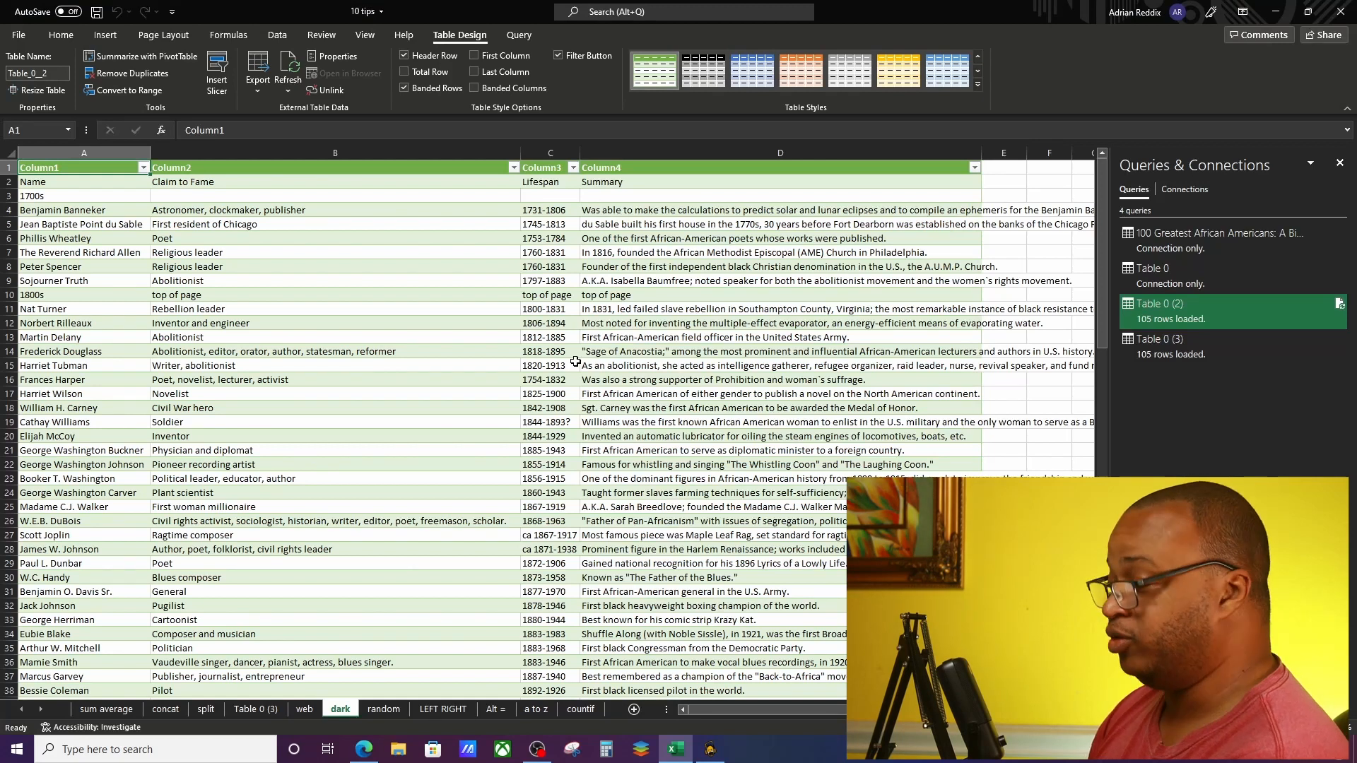
Step: Find PowerPoint among the installed programs and launch it to view the theme in another Office app
left_click(15, 750)
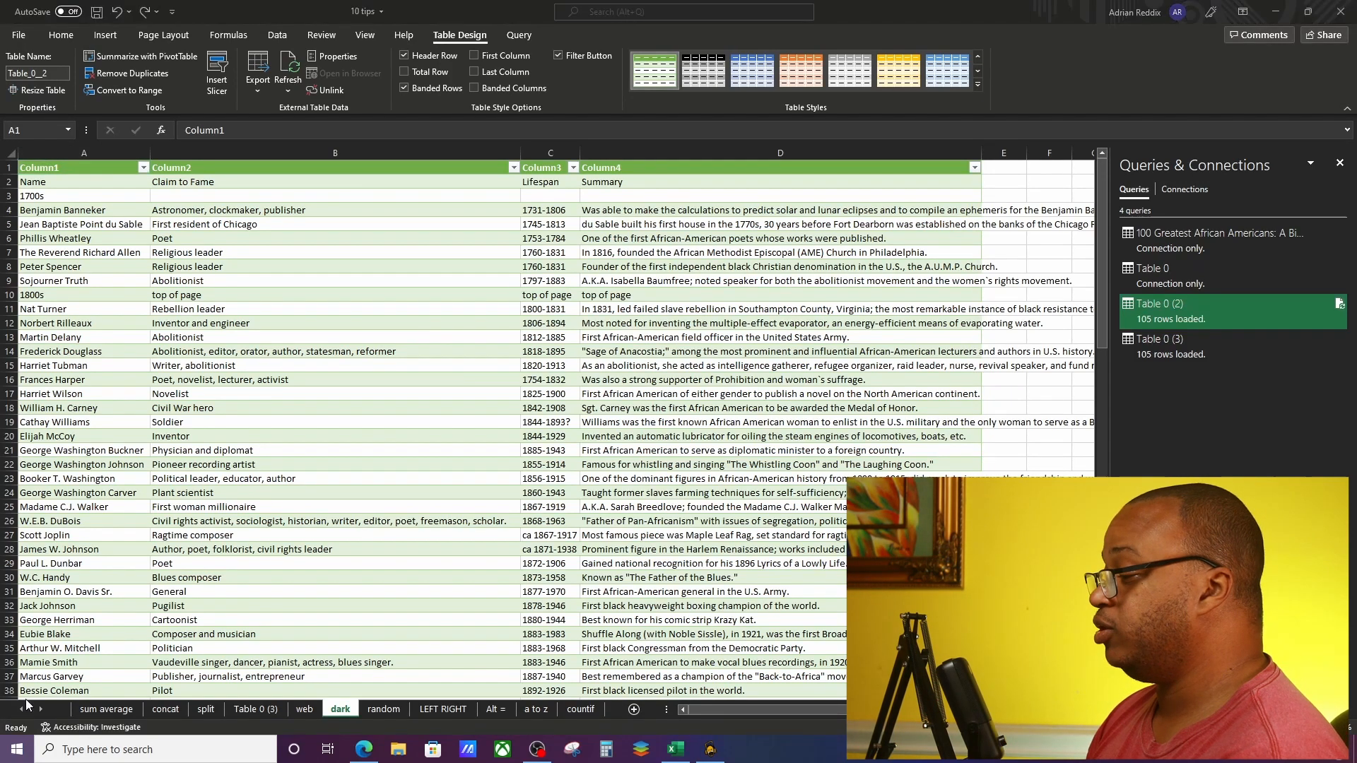
scroll(113, 588, "down", 10)
scroll(131, 551, "up", 3)
scroll(126, 480, "up", 1)
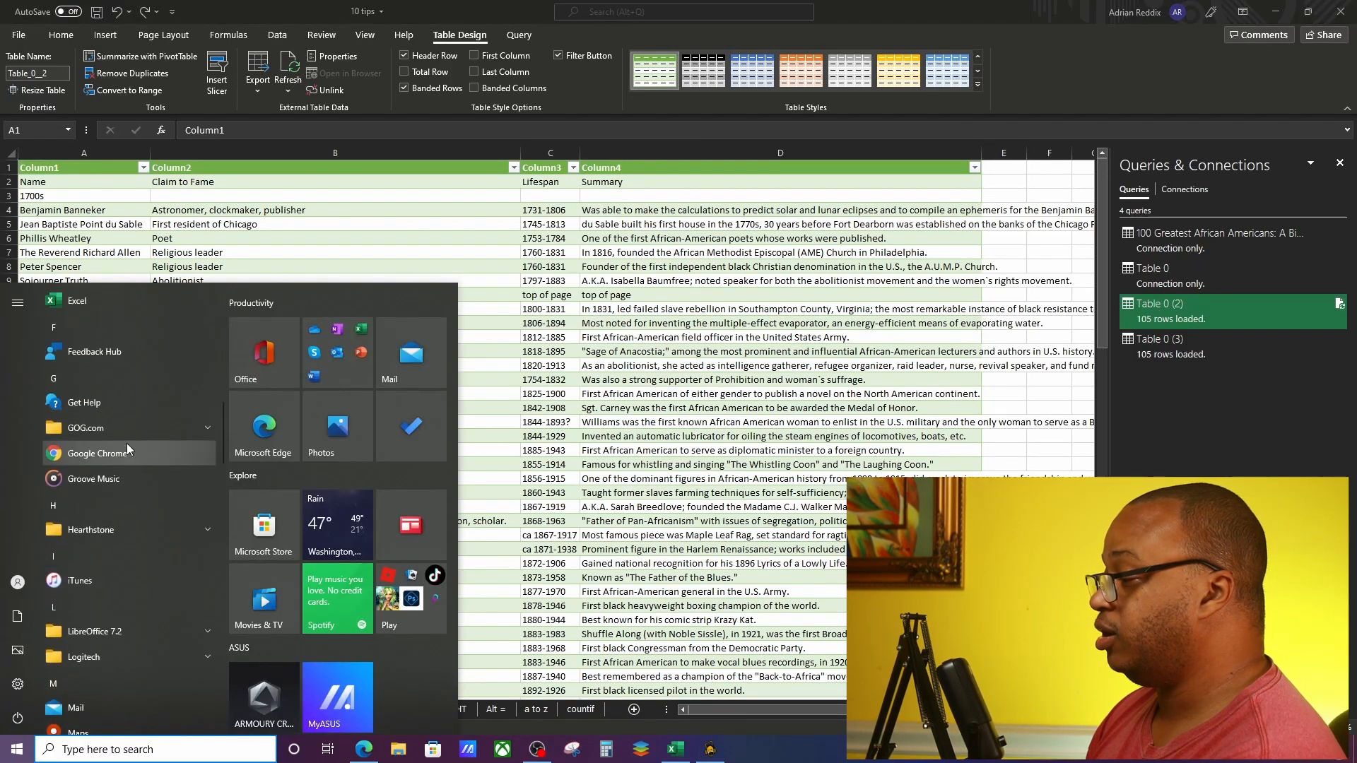
scroll(131, 523, "down", 8)
scroll(128, 535, "down", 1)
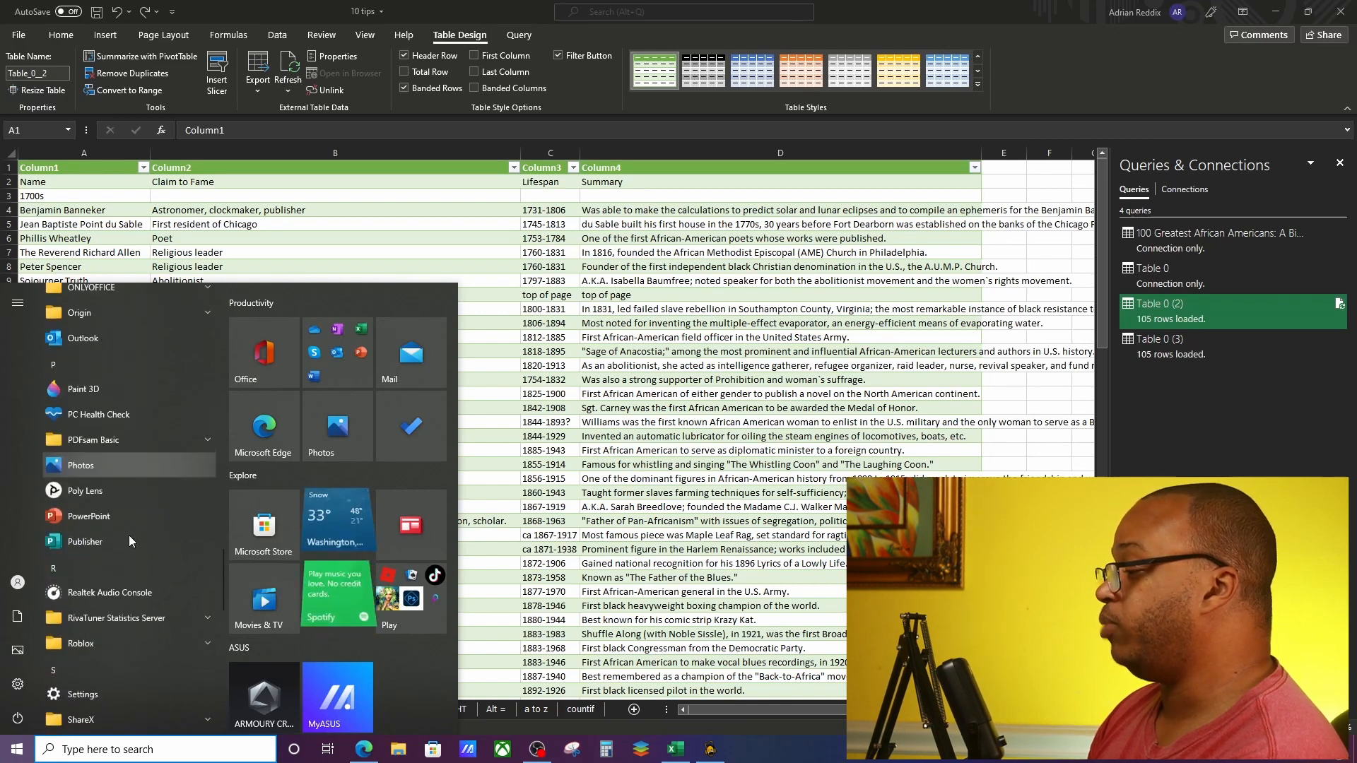
left_click(125, 526)
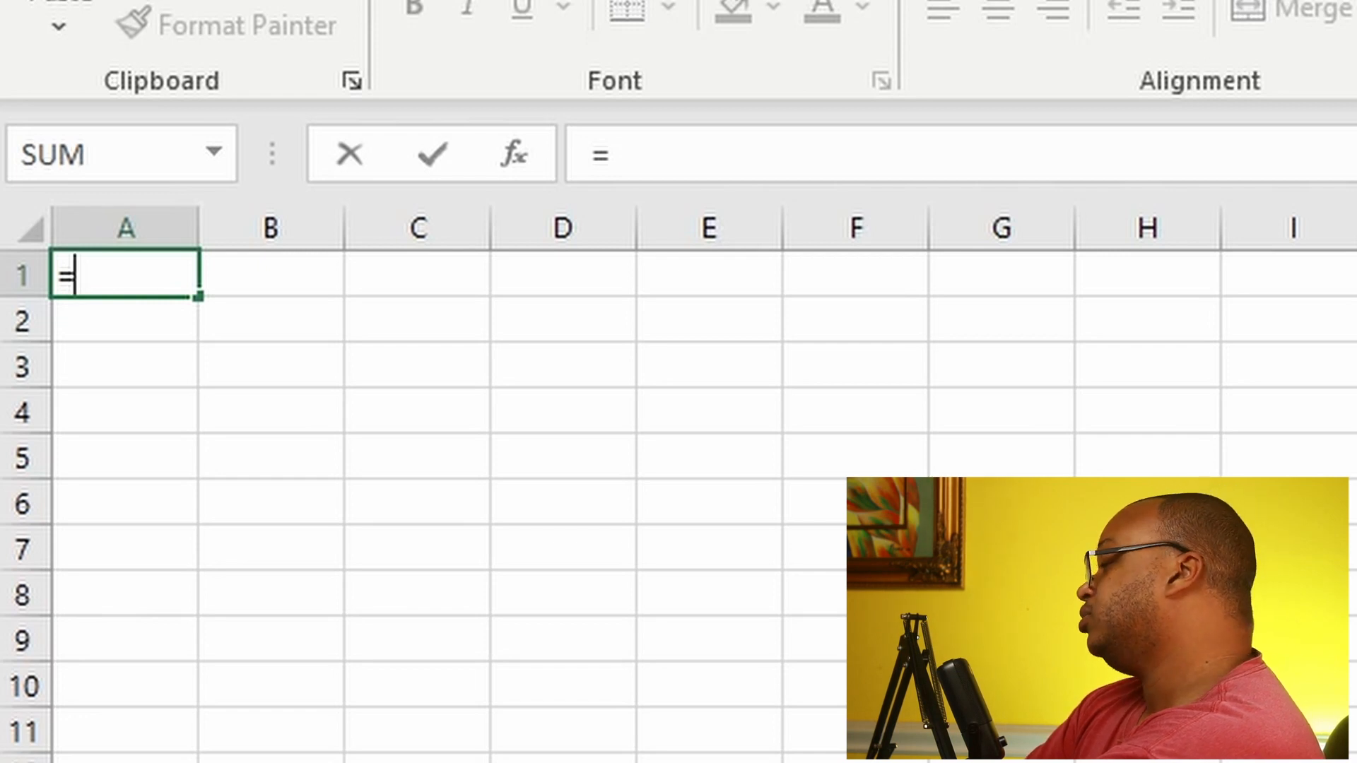
Step: Enter =RANDBETWEEN(10000000,99999999) in A1 and fill the formula down to A20
type("RAND")
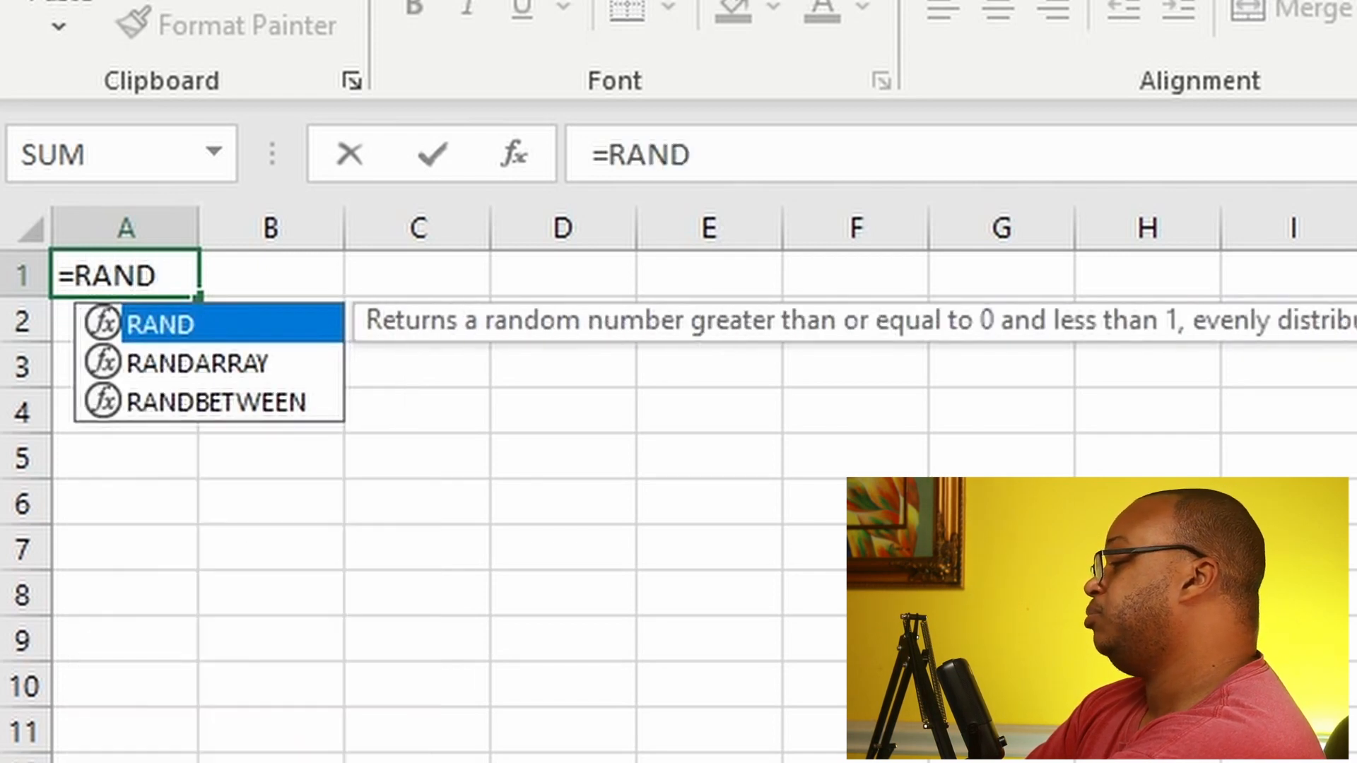
type("BET")
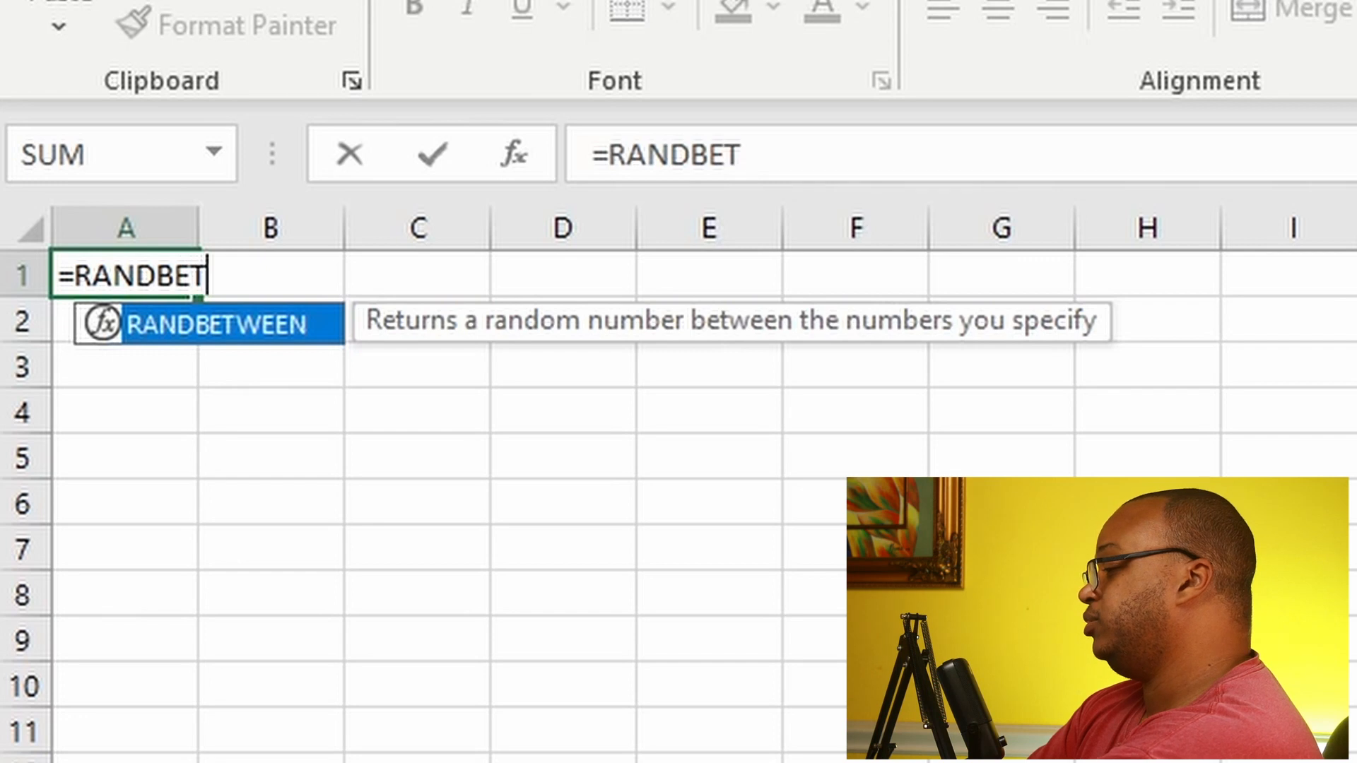
type("WEEN")
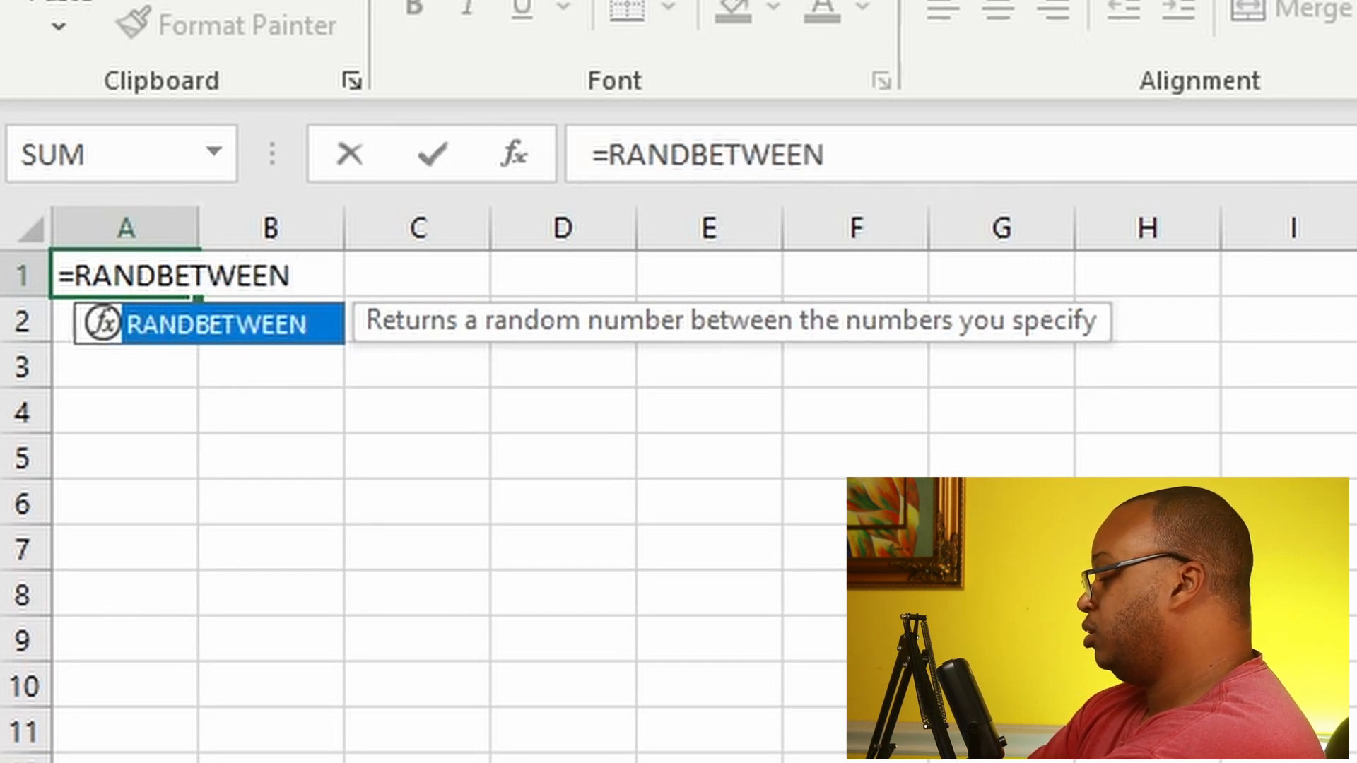
type("(")
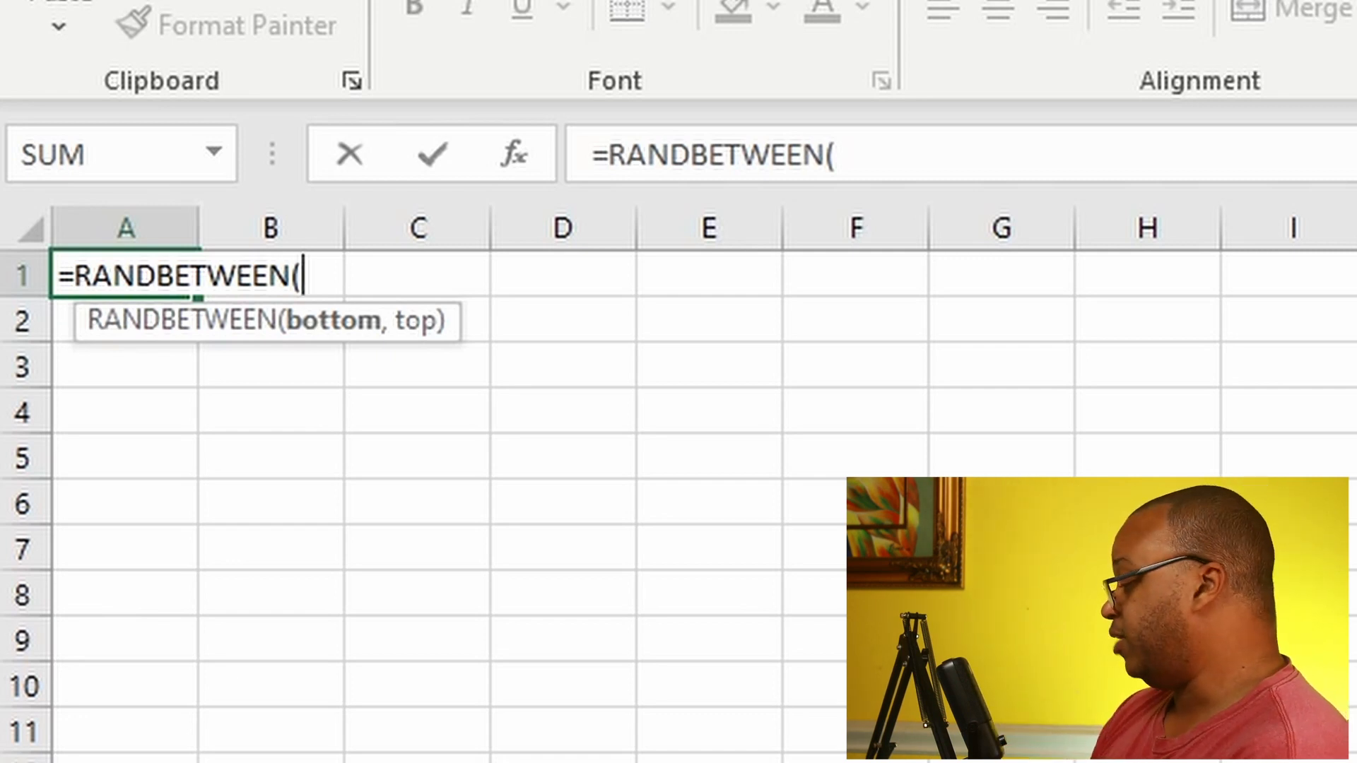
type("10000000")
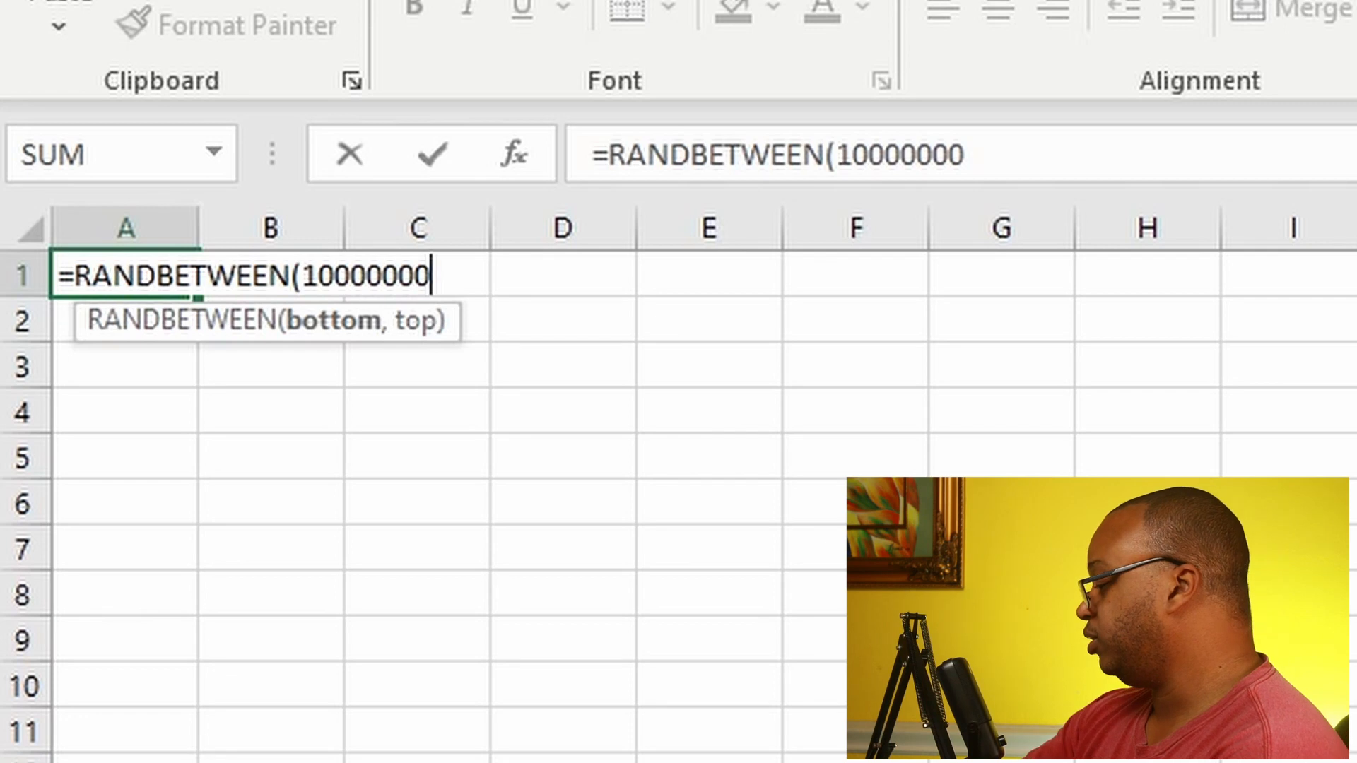
type(",")
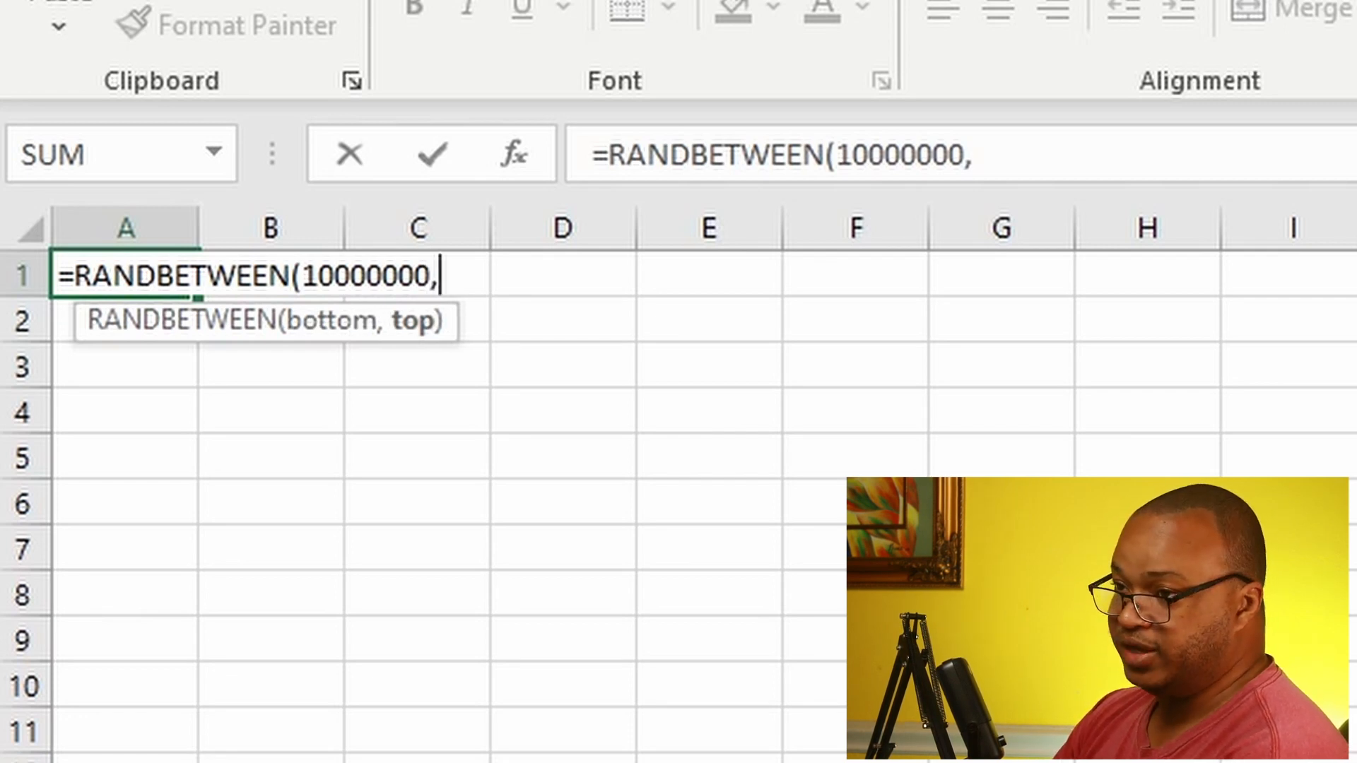
type("99999999")
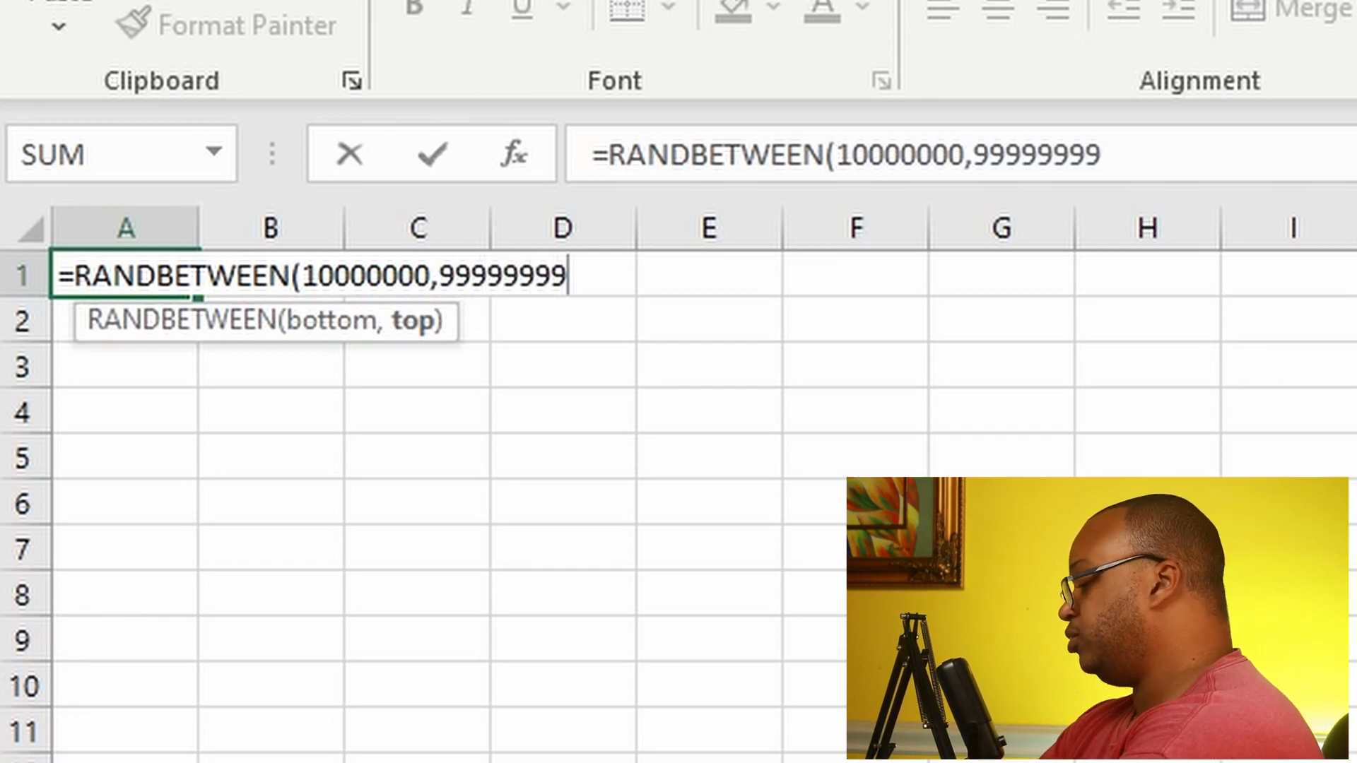
type(")")
key("Return")
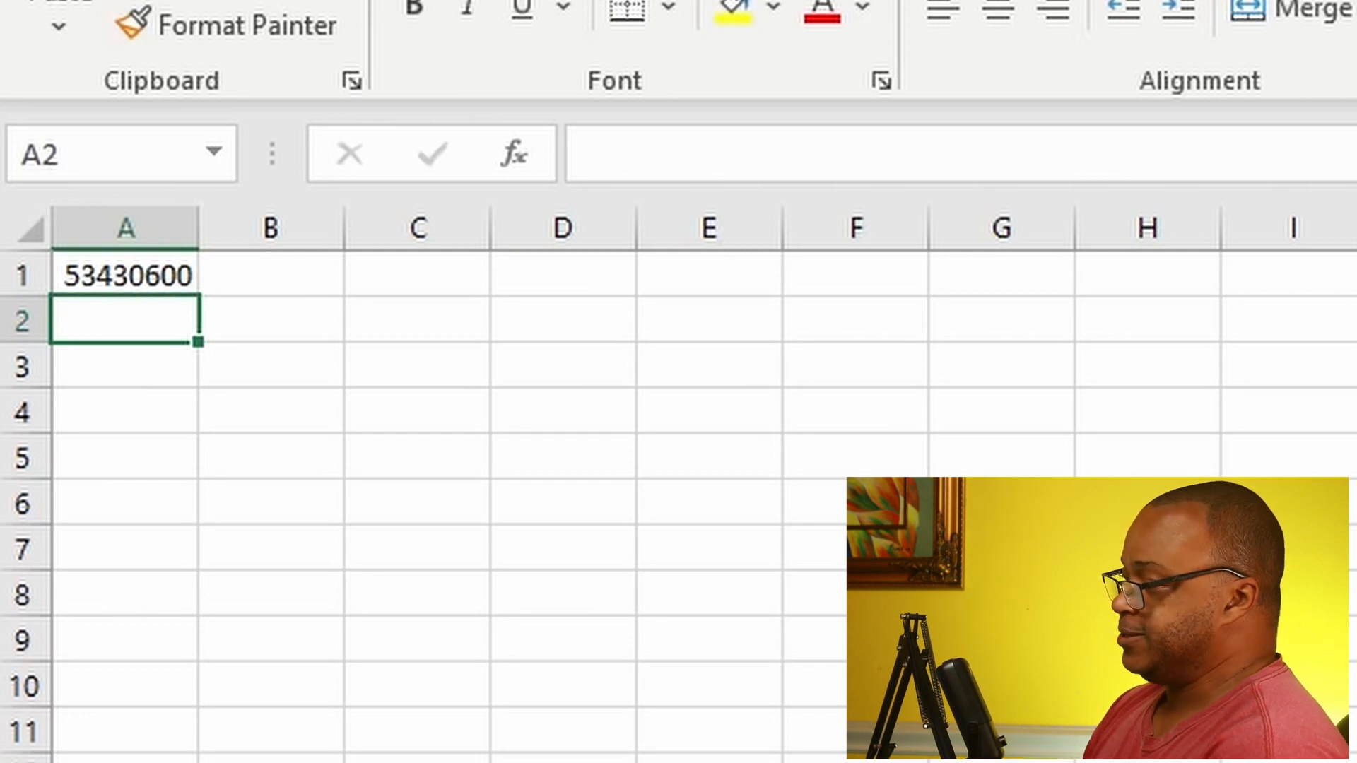
left_click(145, 279)
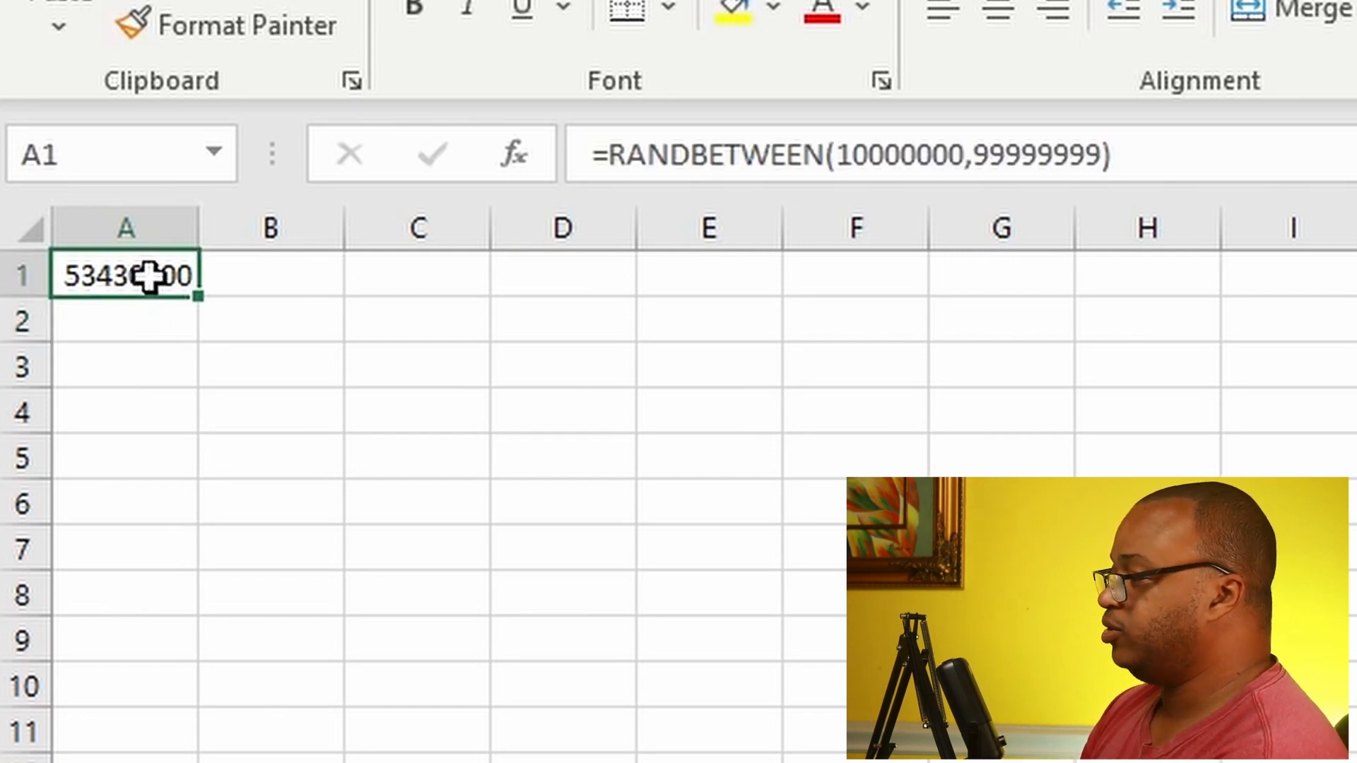
left_click_drag(205, 293, 119, 761)
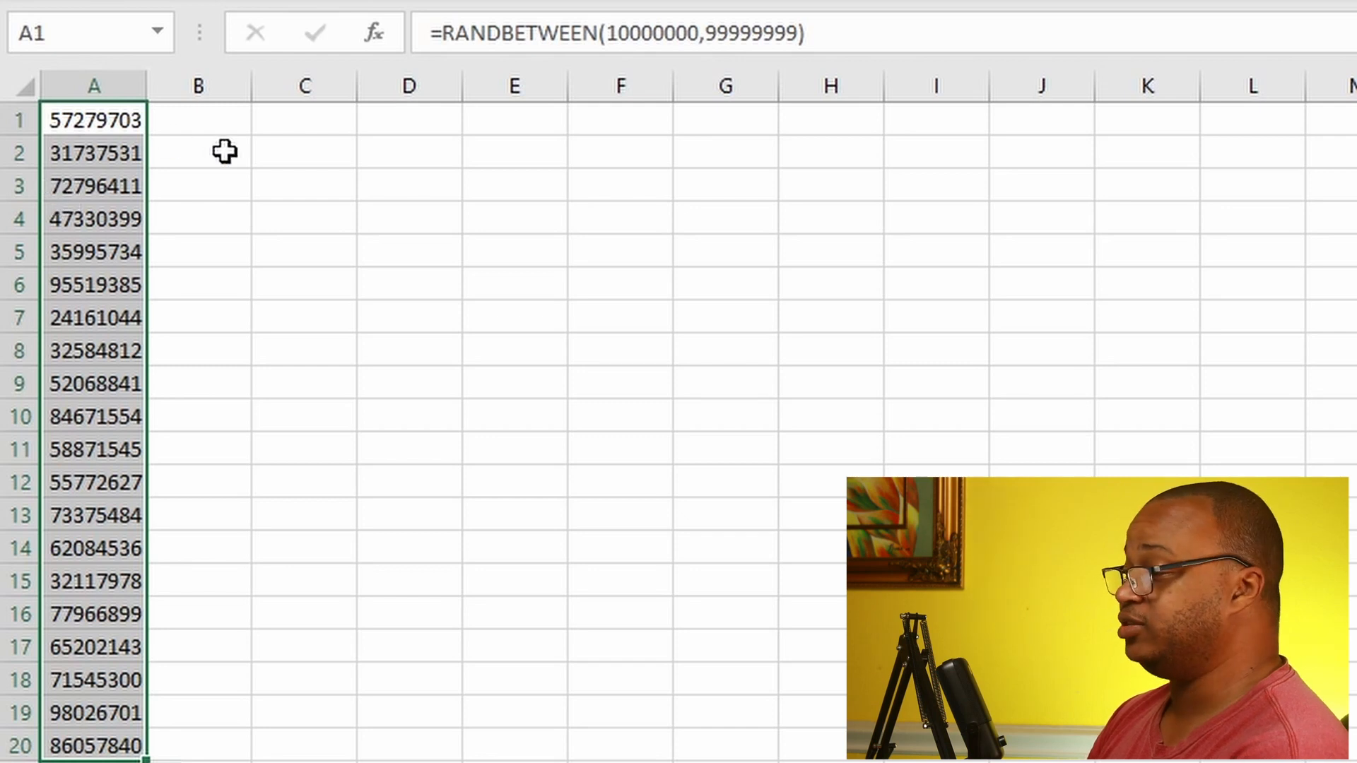
Step: Enter the text JIID in B2 to trigger a recalculation of the random numbers
left_click(191, 154)
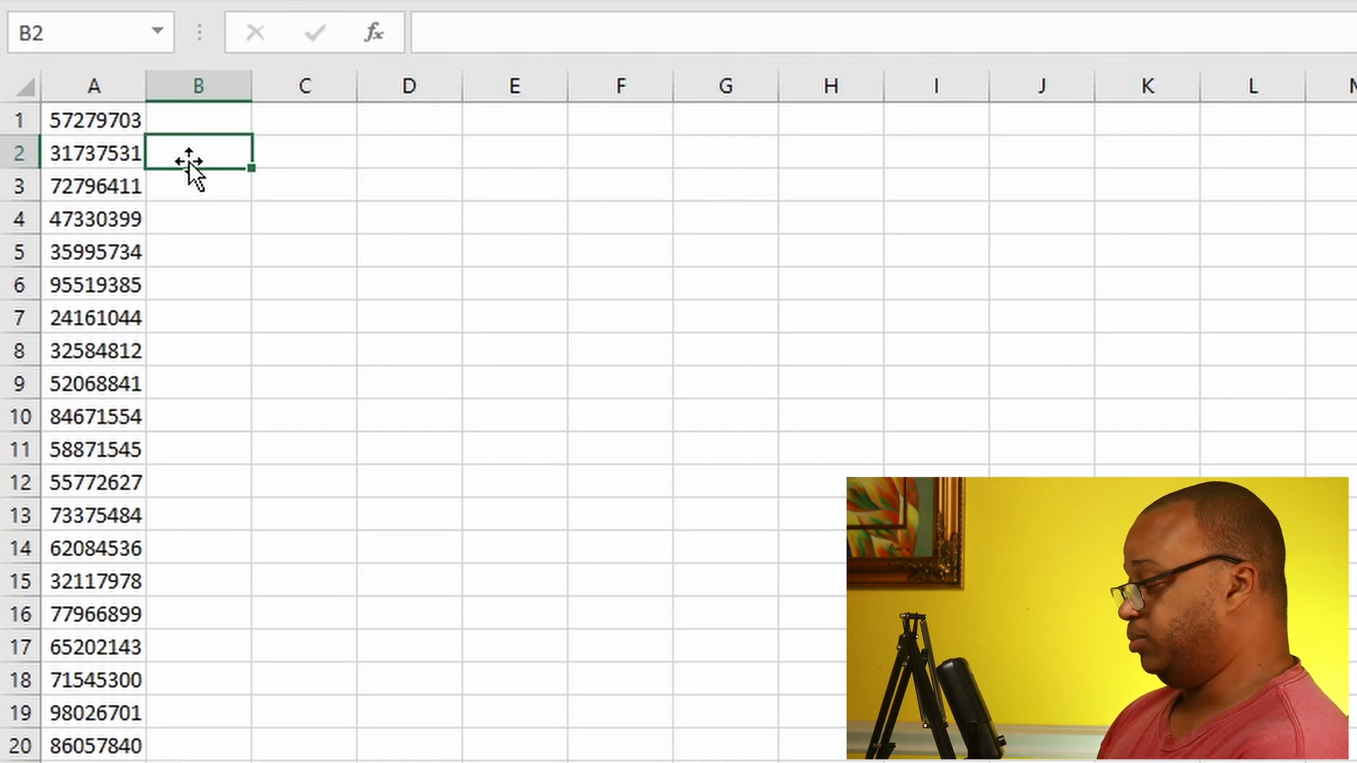
type("JIID")
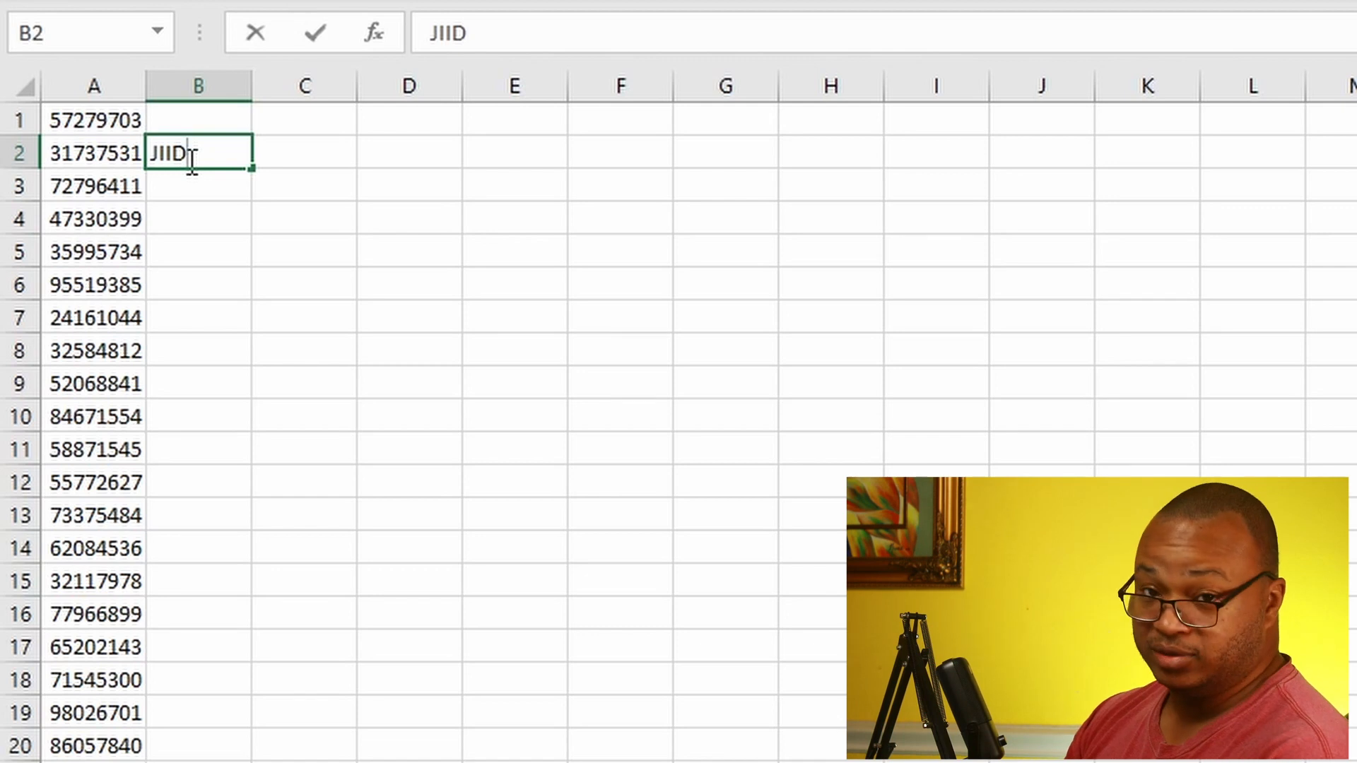
key("Return")
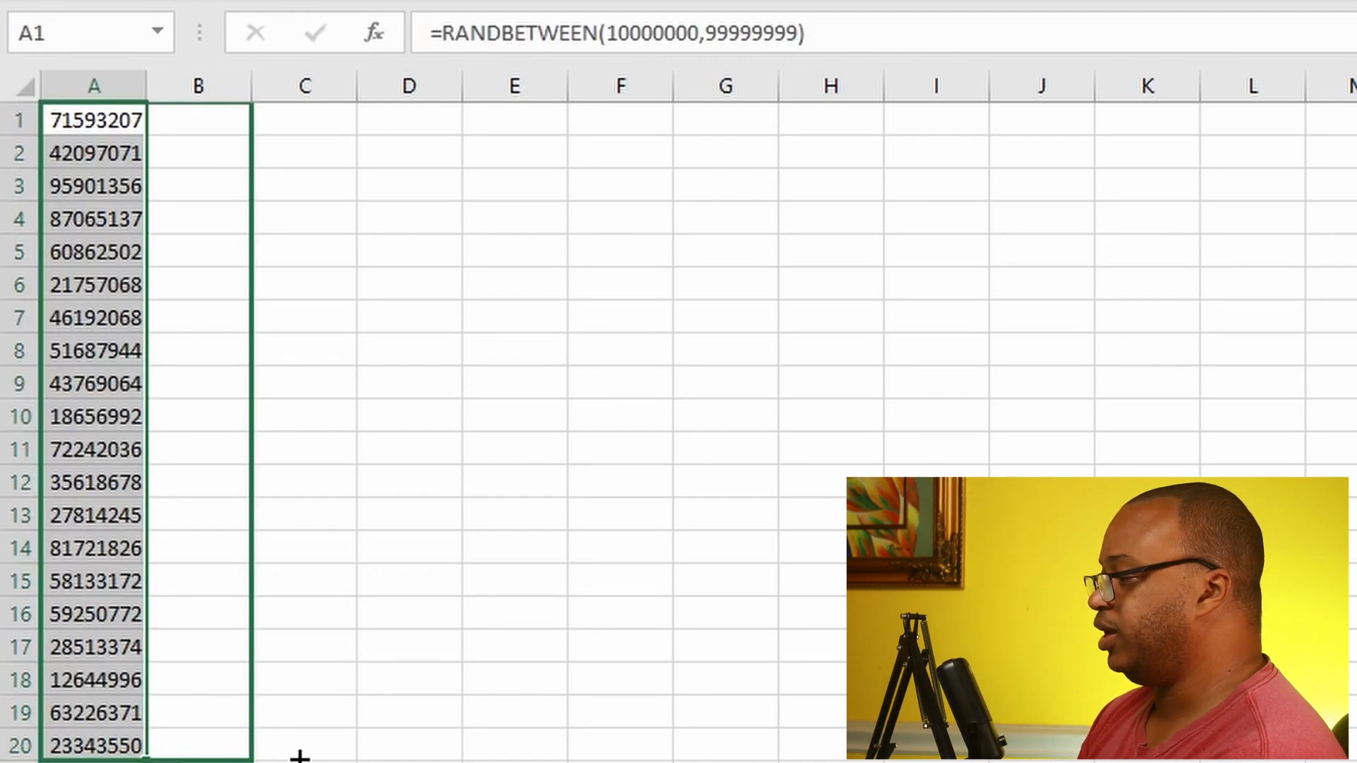
Step: Extend the random number formulas from column A across to column B for rows 1 to 20
left_click_drag(299, 756, 266, 751)
left_click(362, 151)
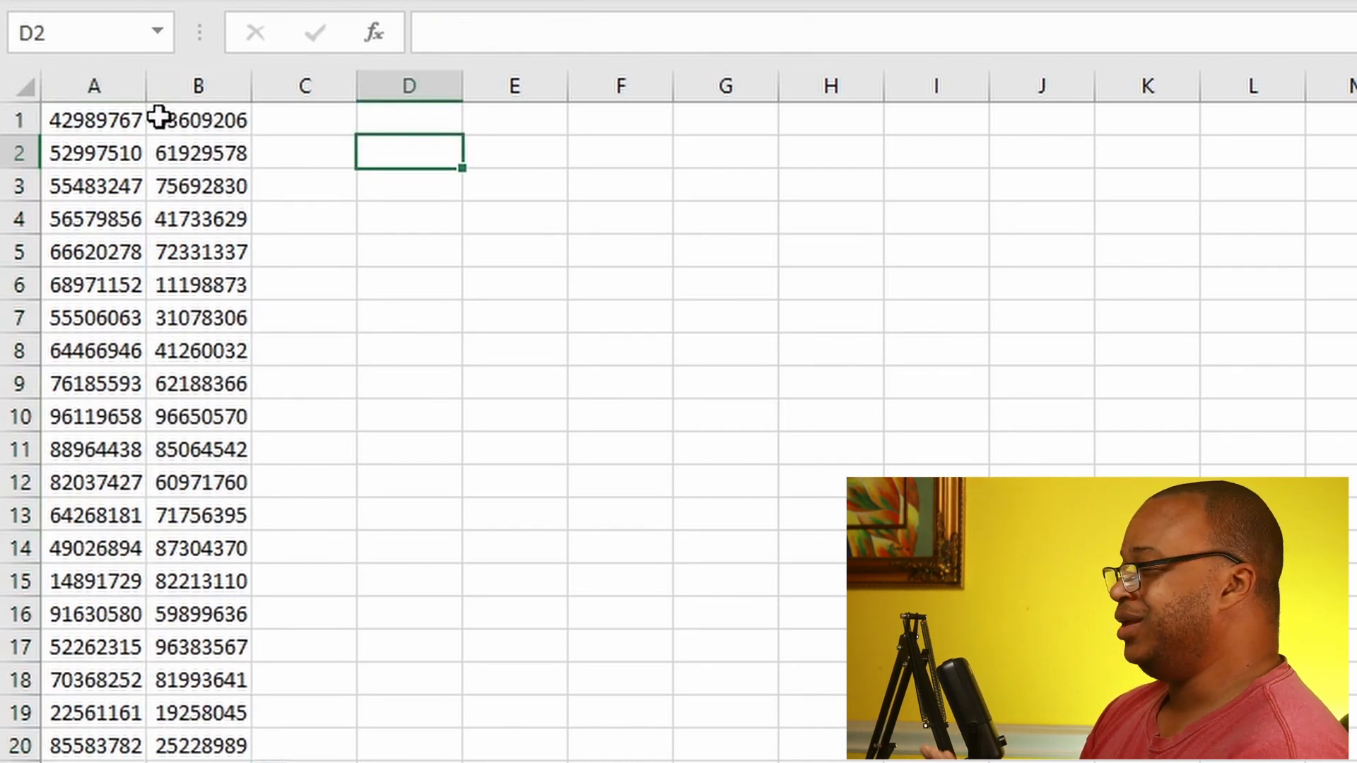
left_click(280, 120)
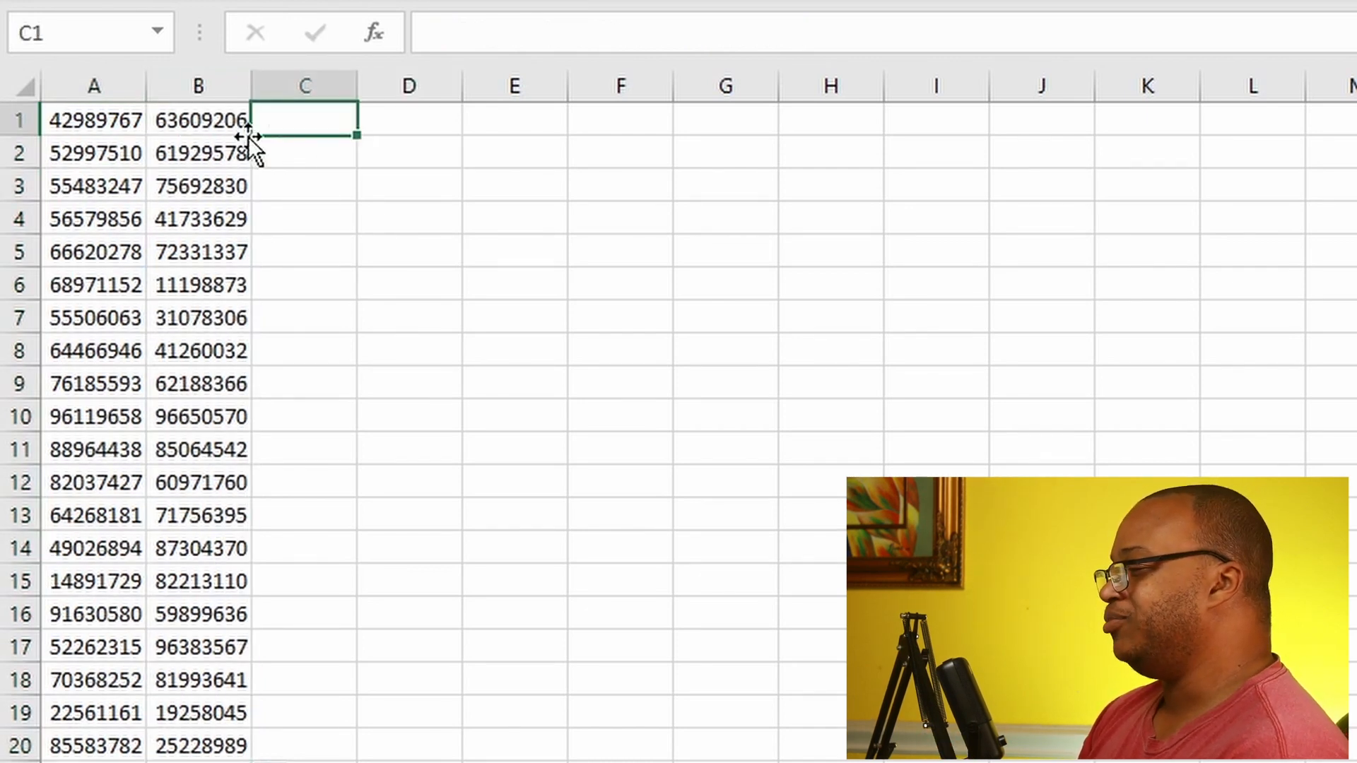
left_click(293, 163)
left_click(299, 121)
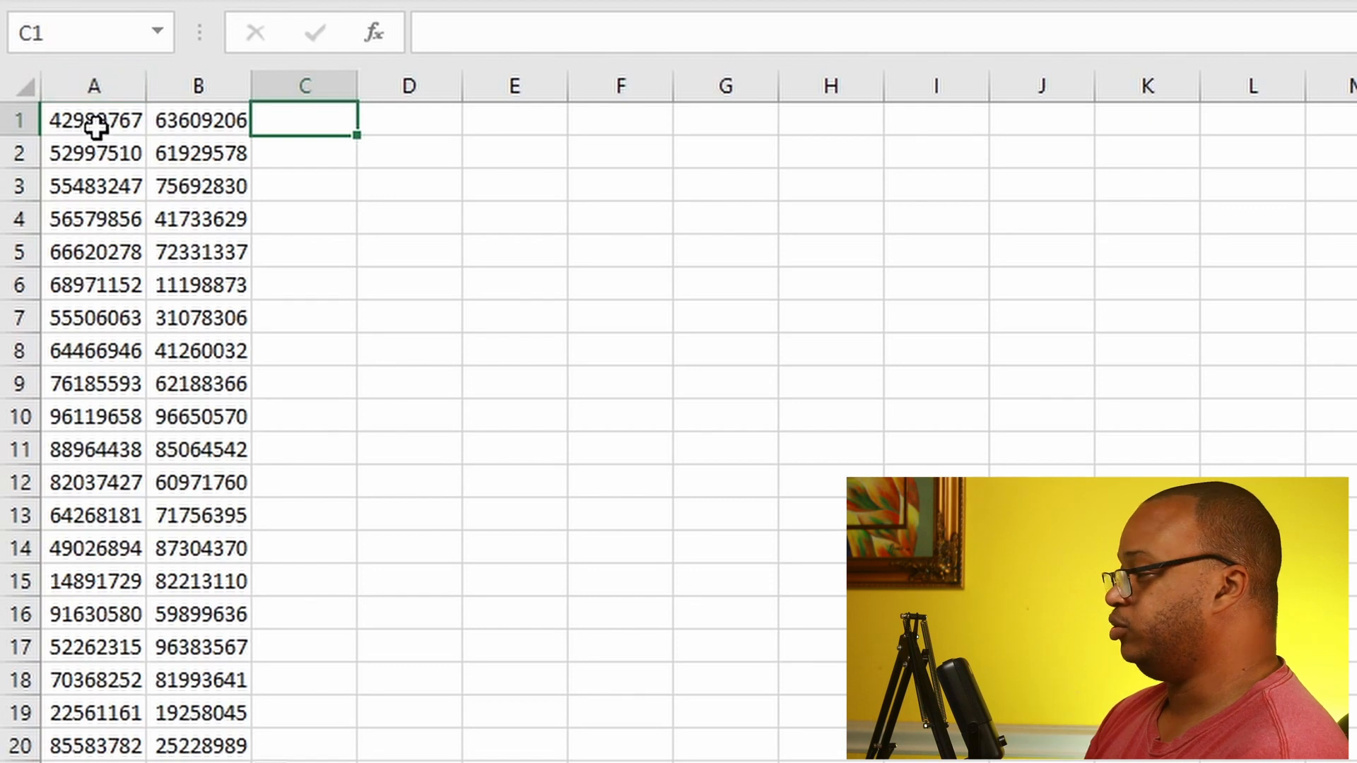
Step: Copy the random numbers in A1:B20 and paste them as values only starting at D1
left_click_drag(64, 123, 221, 740)
right_click(194, 510)
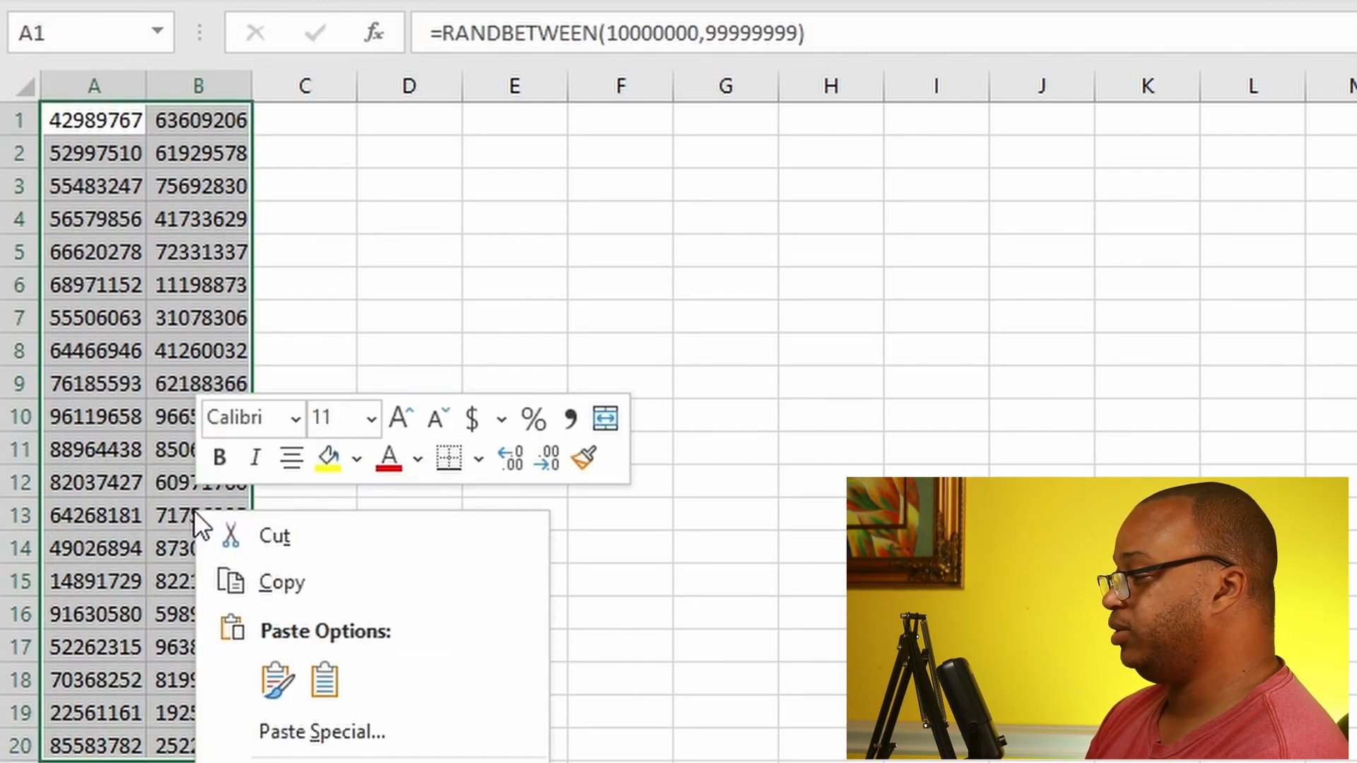
left_click(267, 572)
left_click(405, 113)
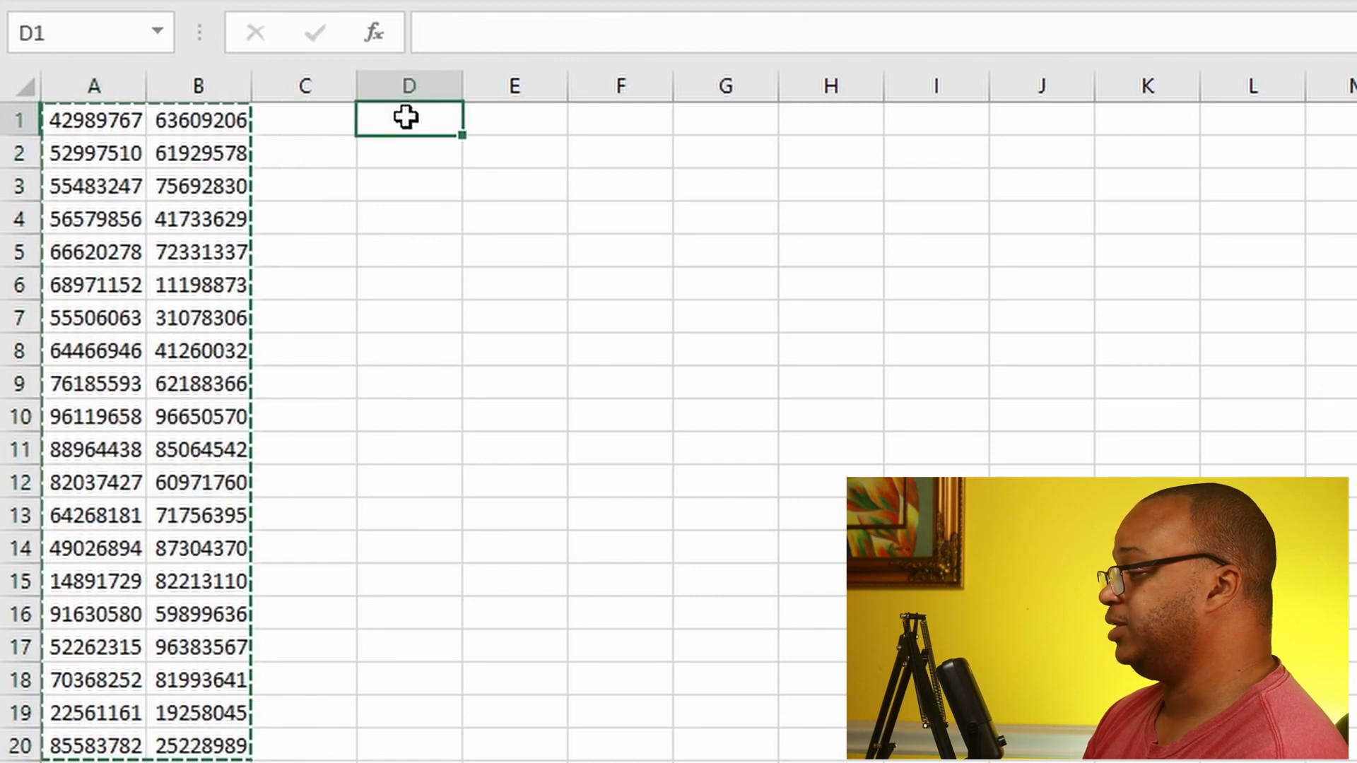
right_click(405, 116)
left_click(485, 290)
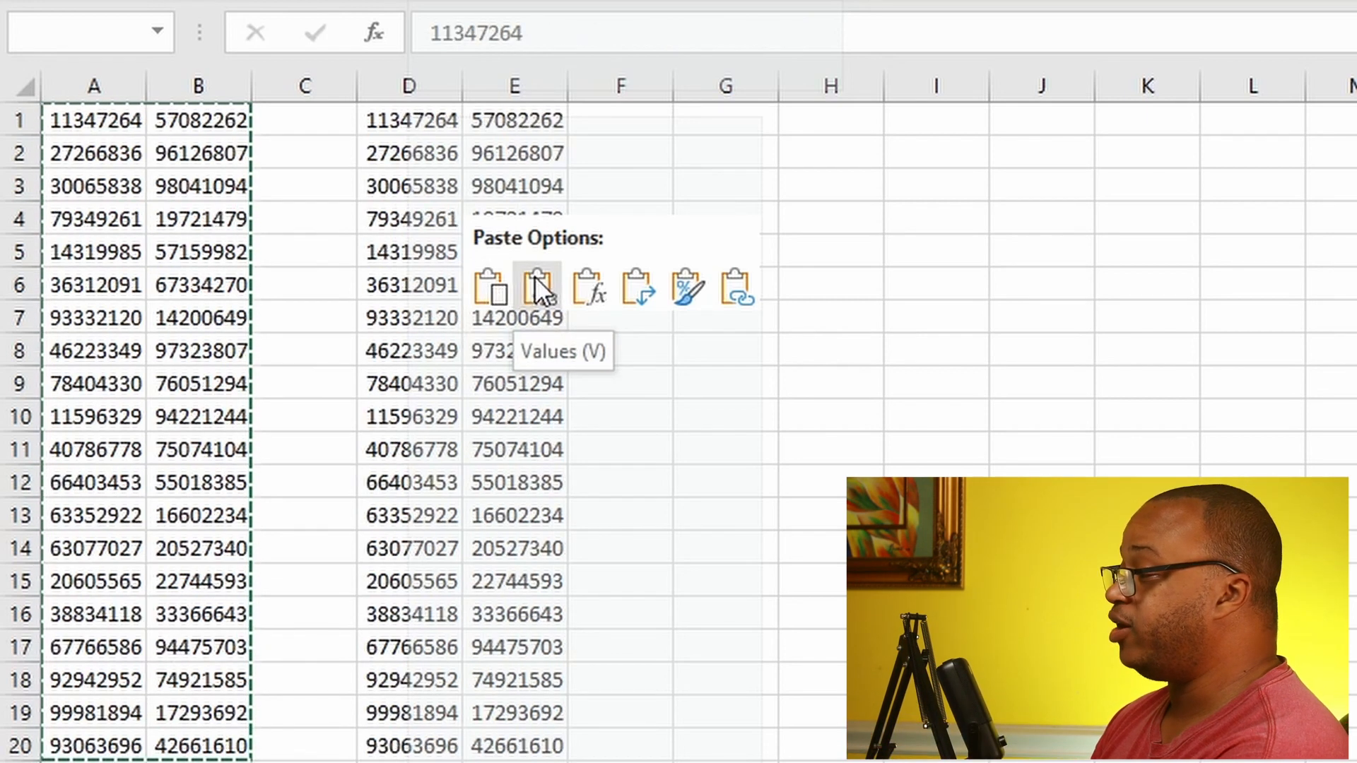
left_click(535, 275)
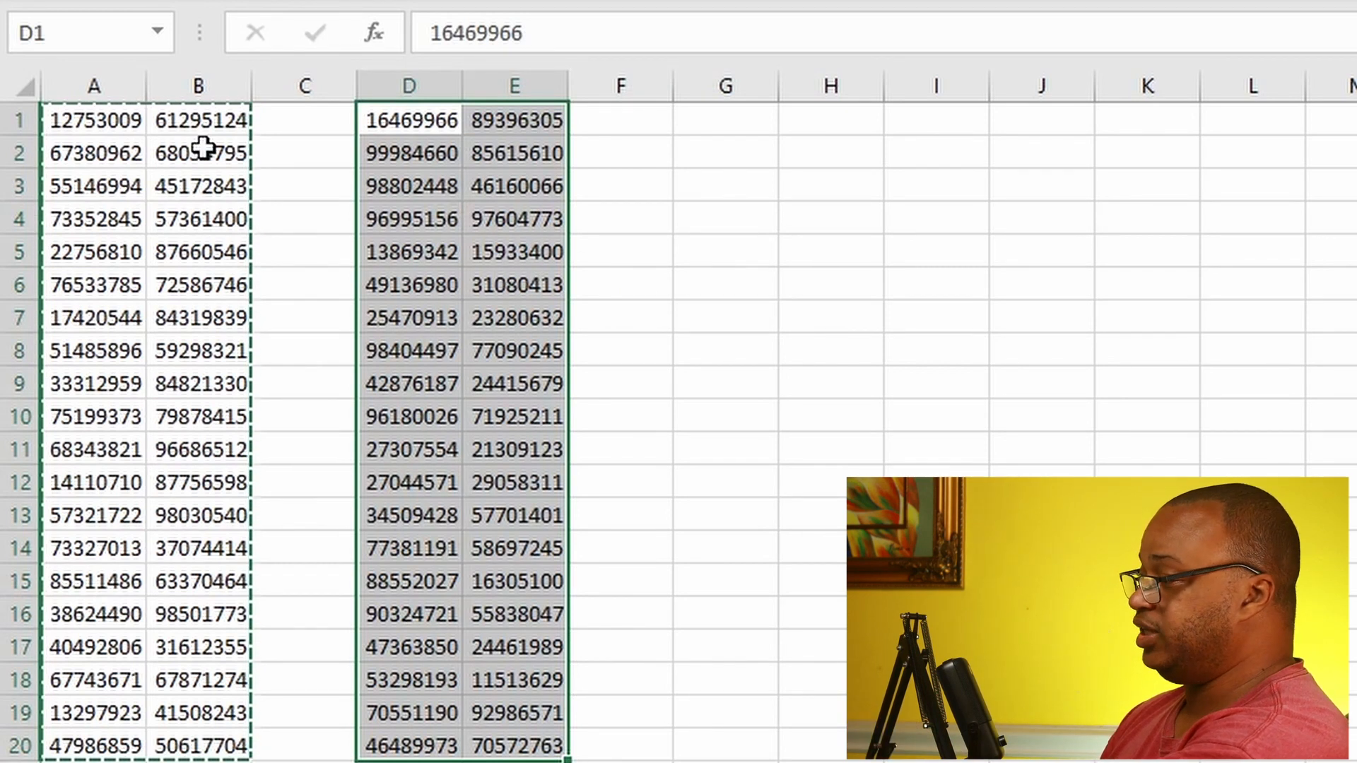
Step: Enter the text KLD in F1 to test whether the pasted values stay fixed
left_click(645, 120)
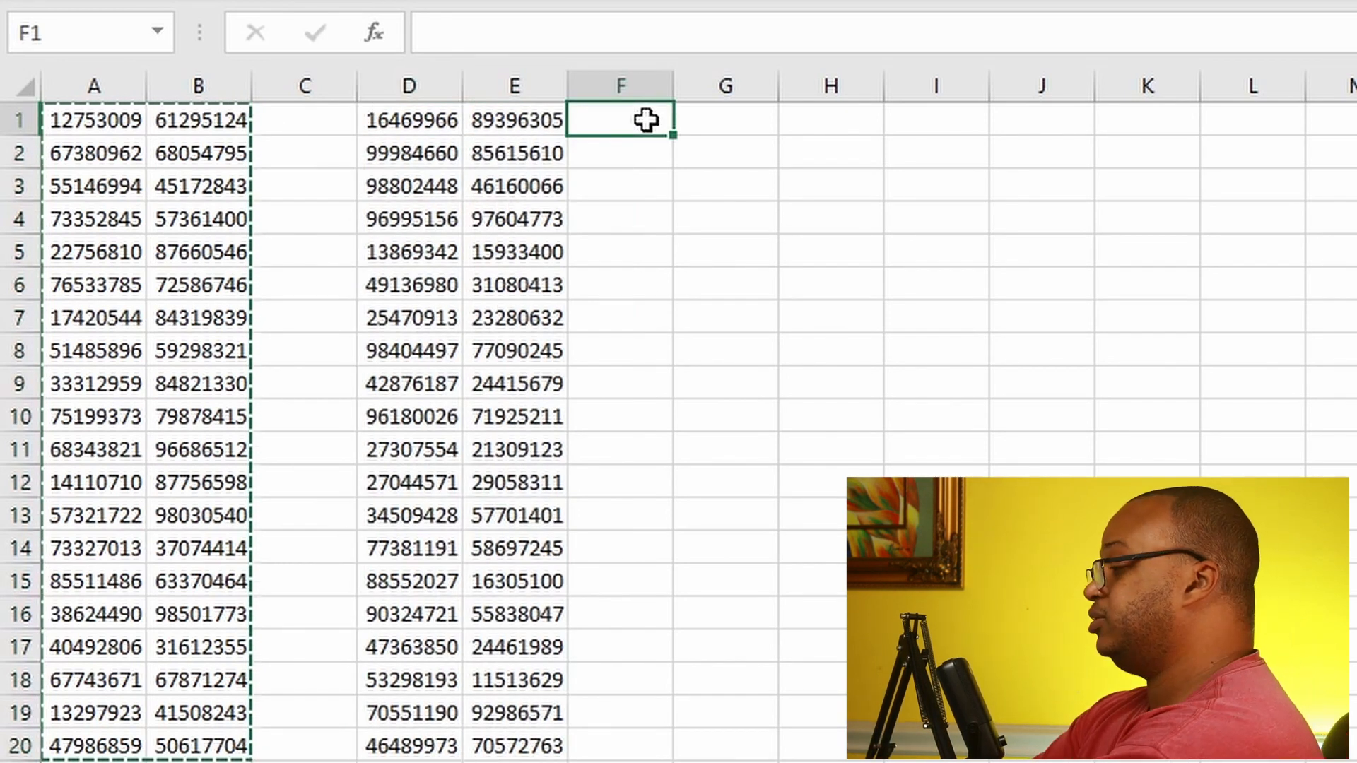
type("KLD")
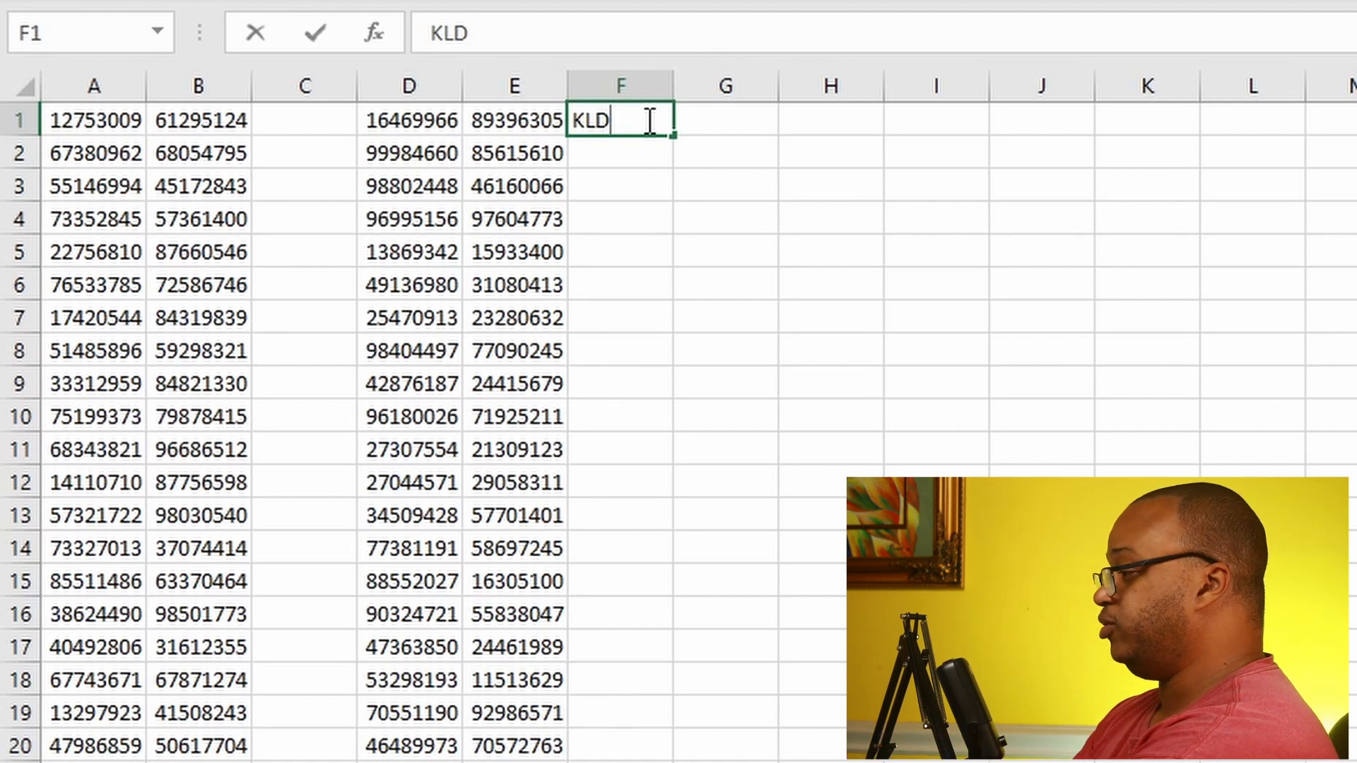
key("Return")
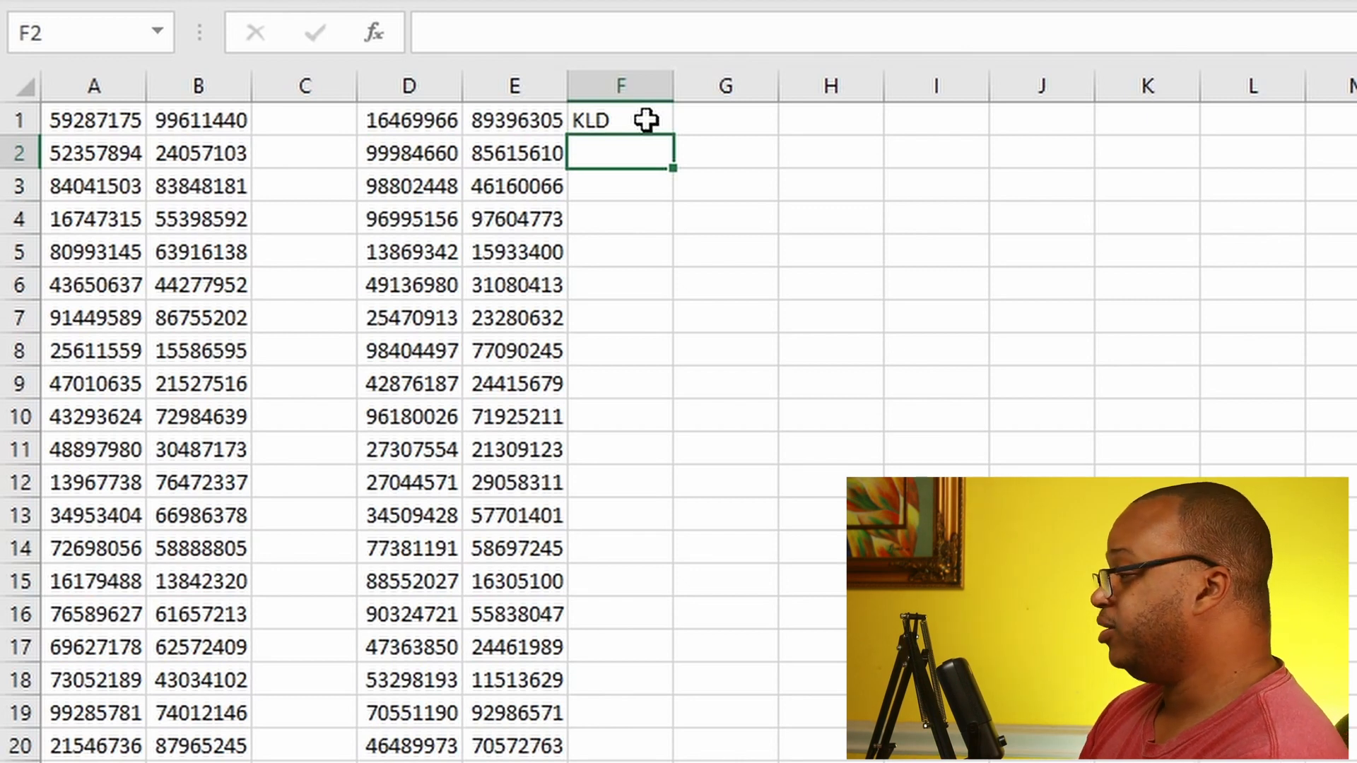
Step: Replace the text in F1 with the formula =SUM(D1,E1) and fill it down column F through row 20
left_click(630, 124)
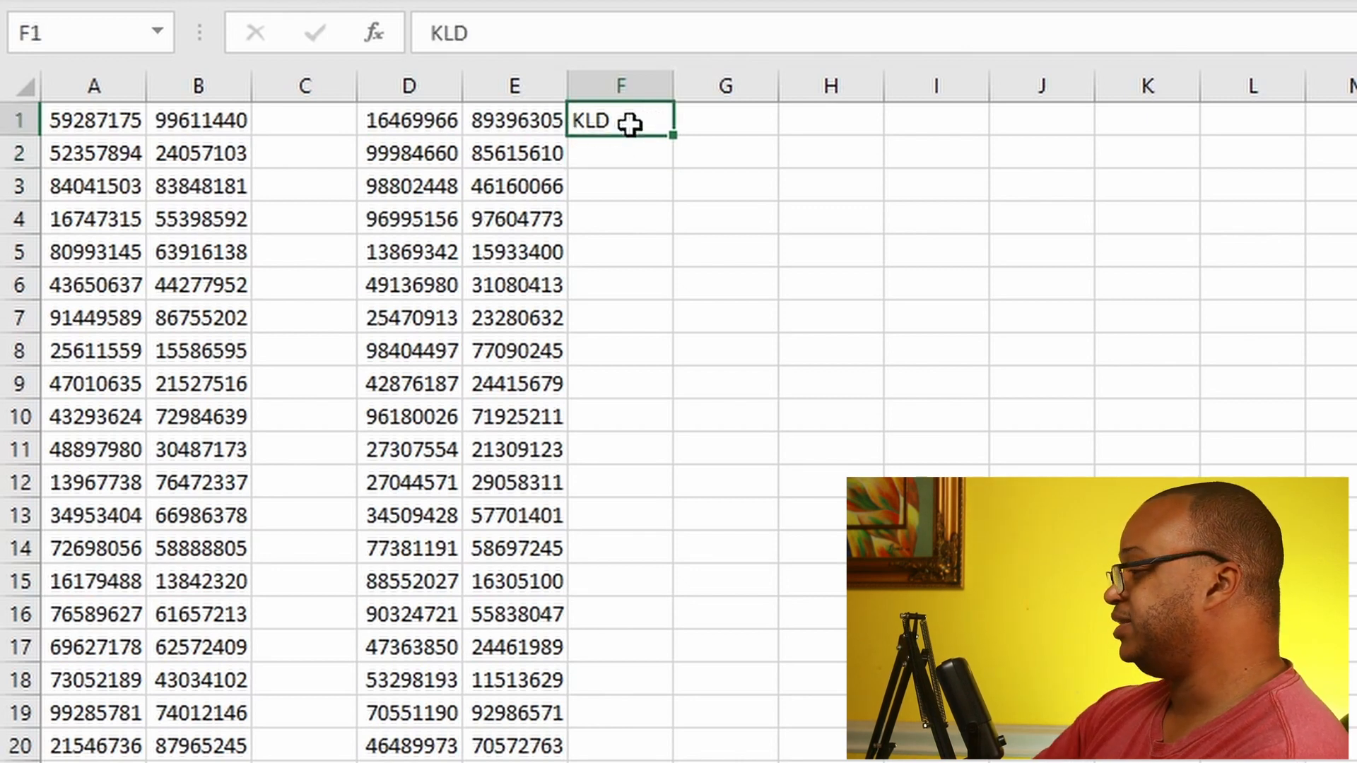
key("BackSpace")
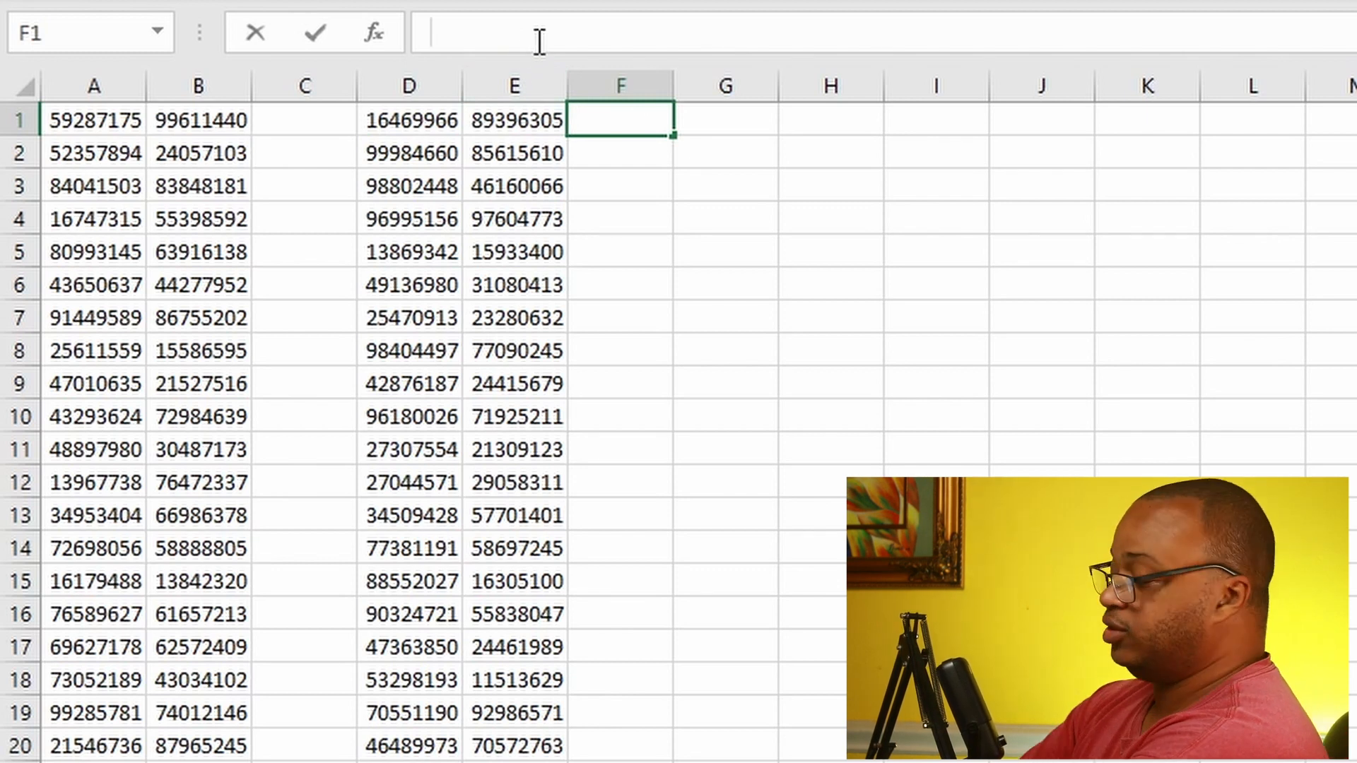
type("=")
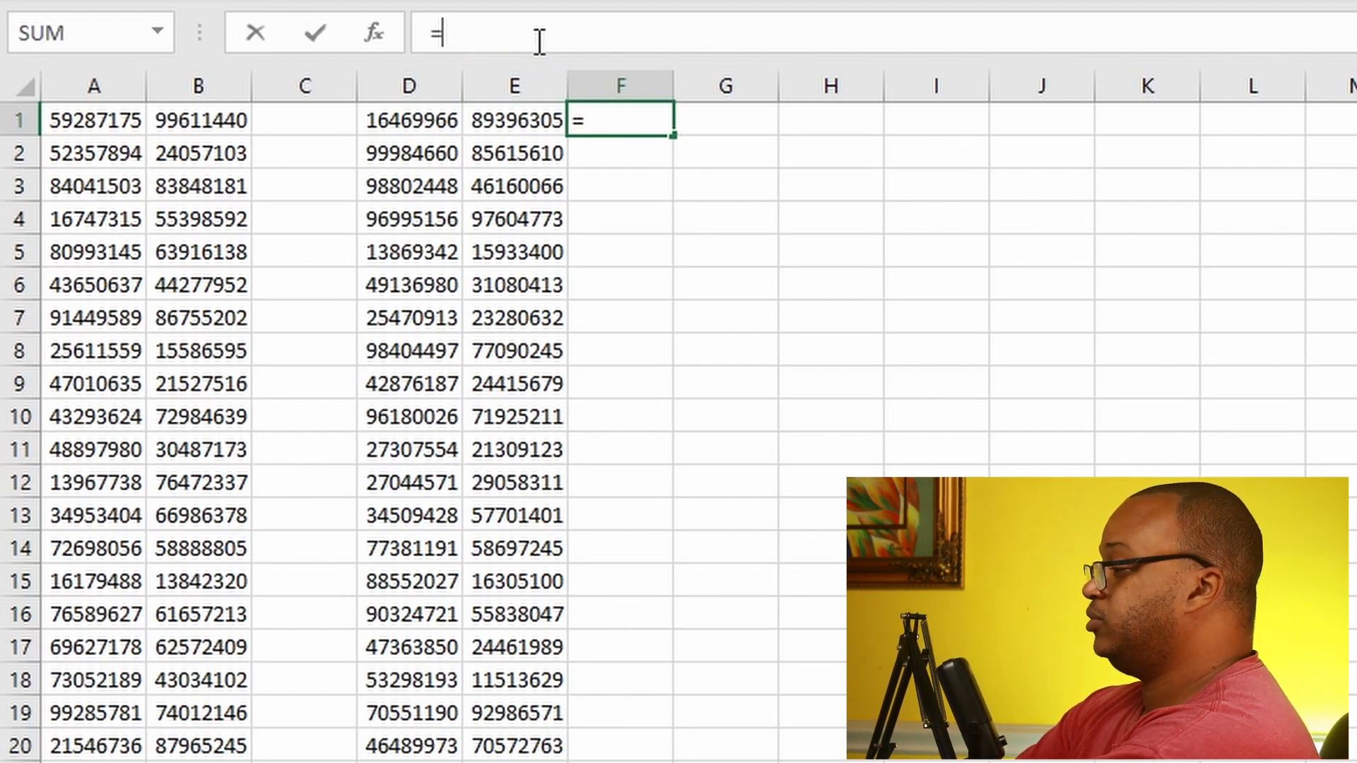
type("SUM(")
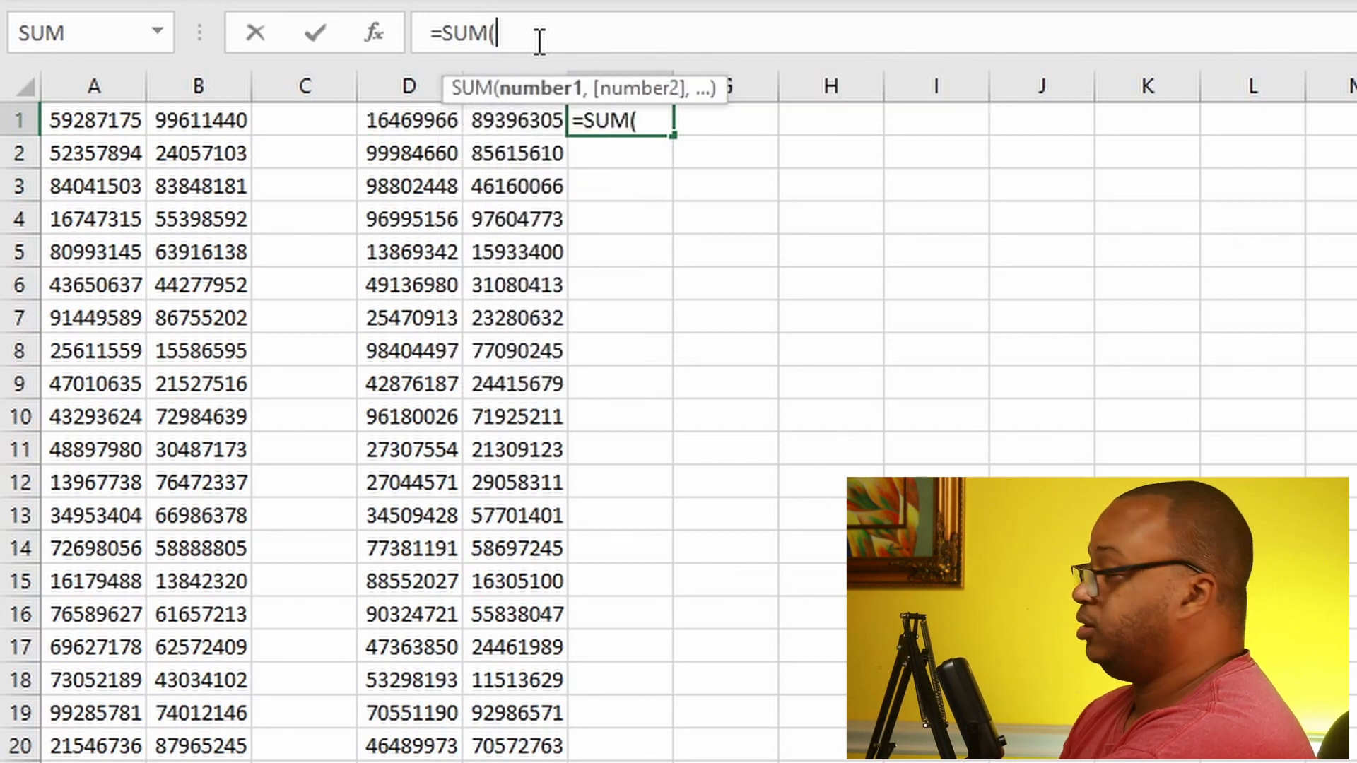
left_click(411, 116)
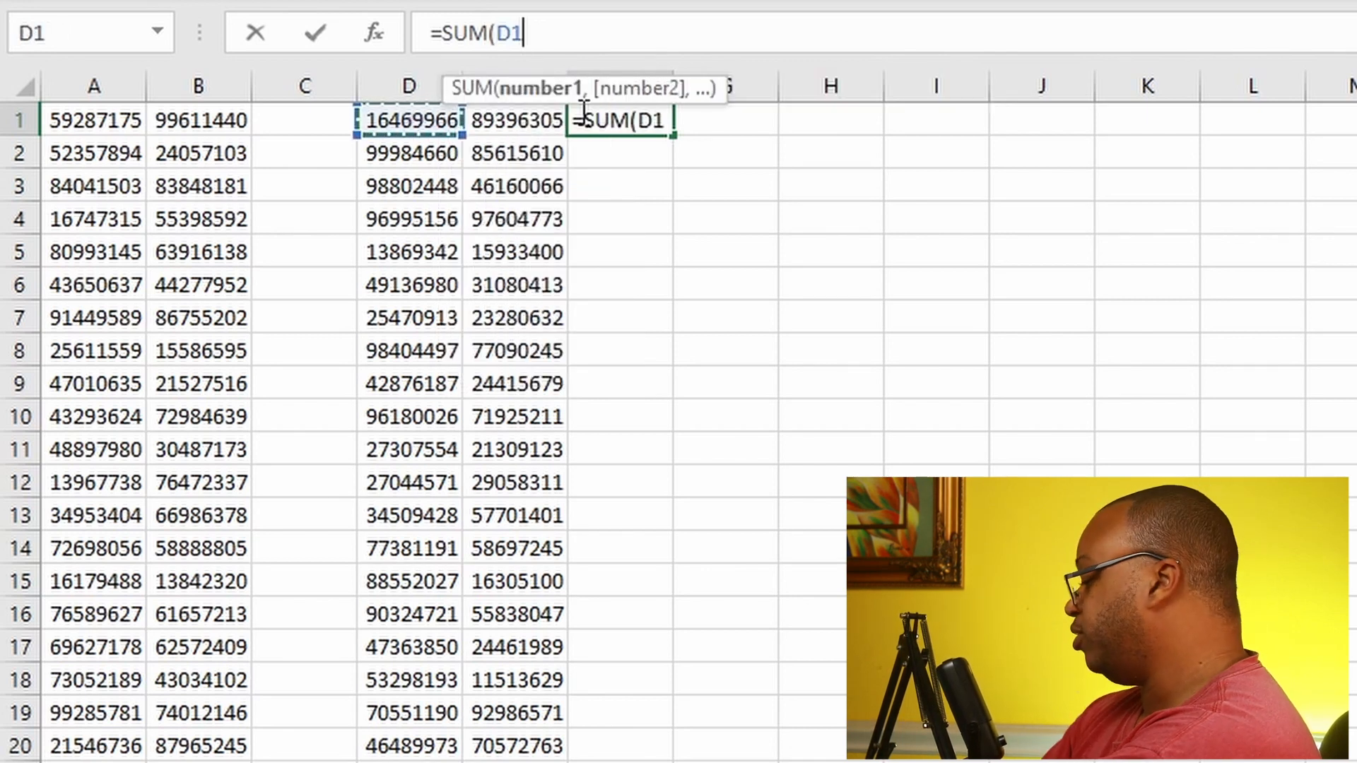
type(",")
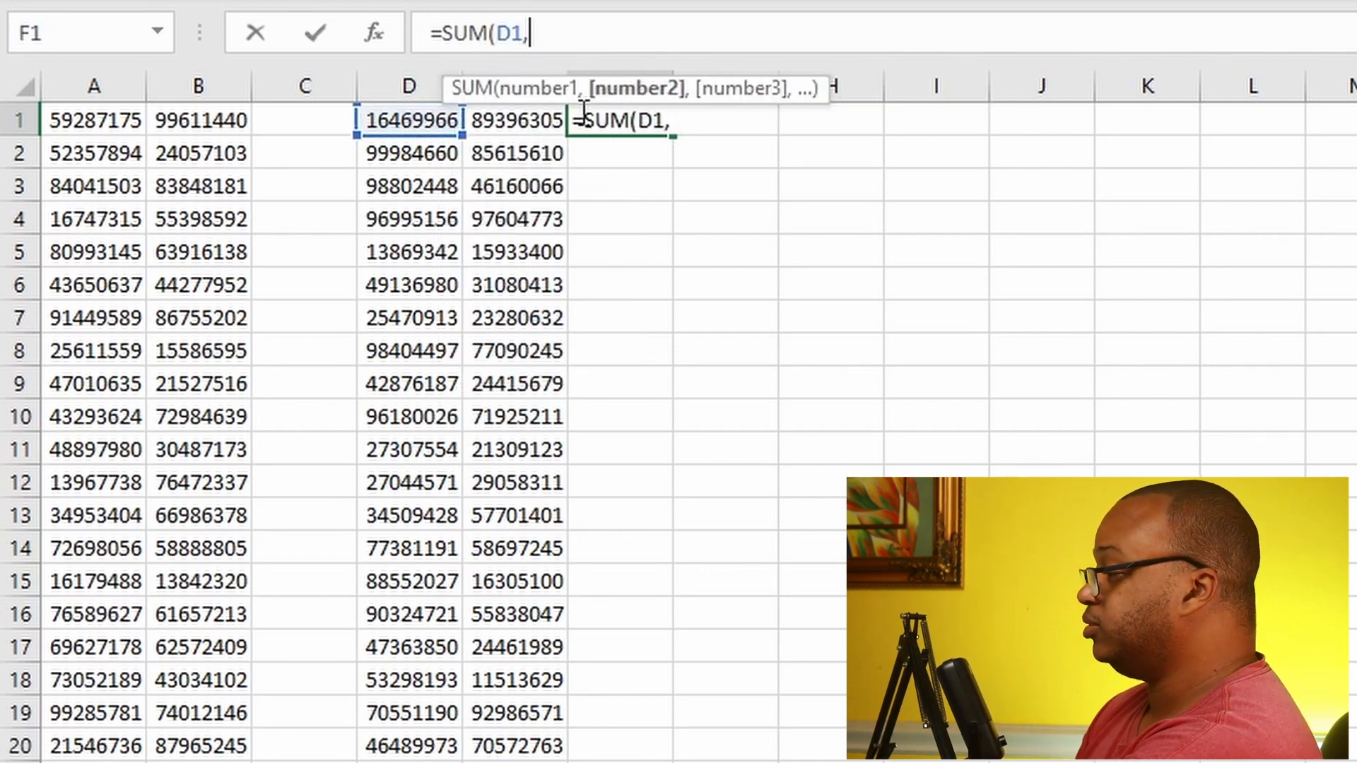
left_click(516, 128)
type(")")
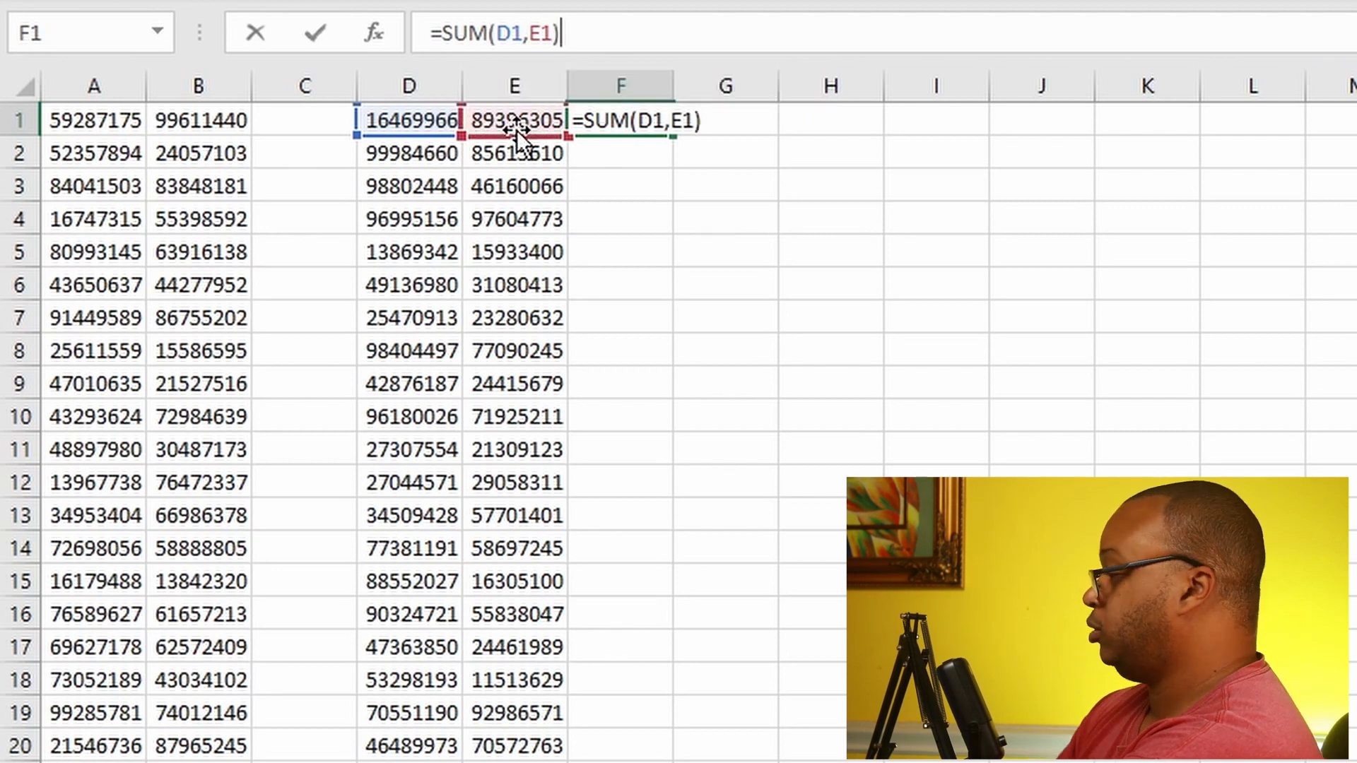
key("Return")
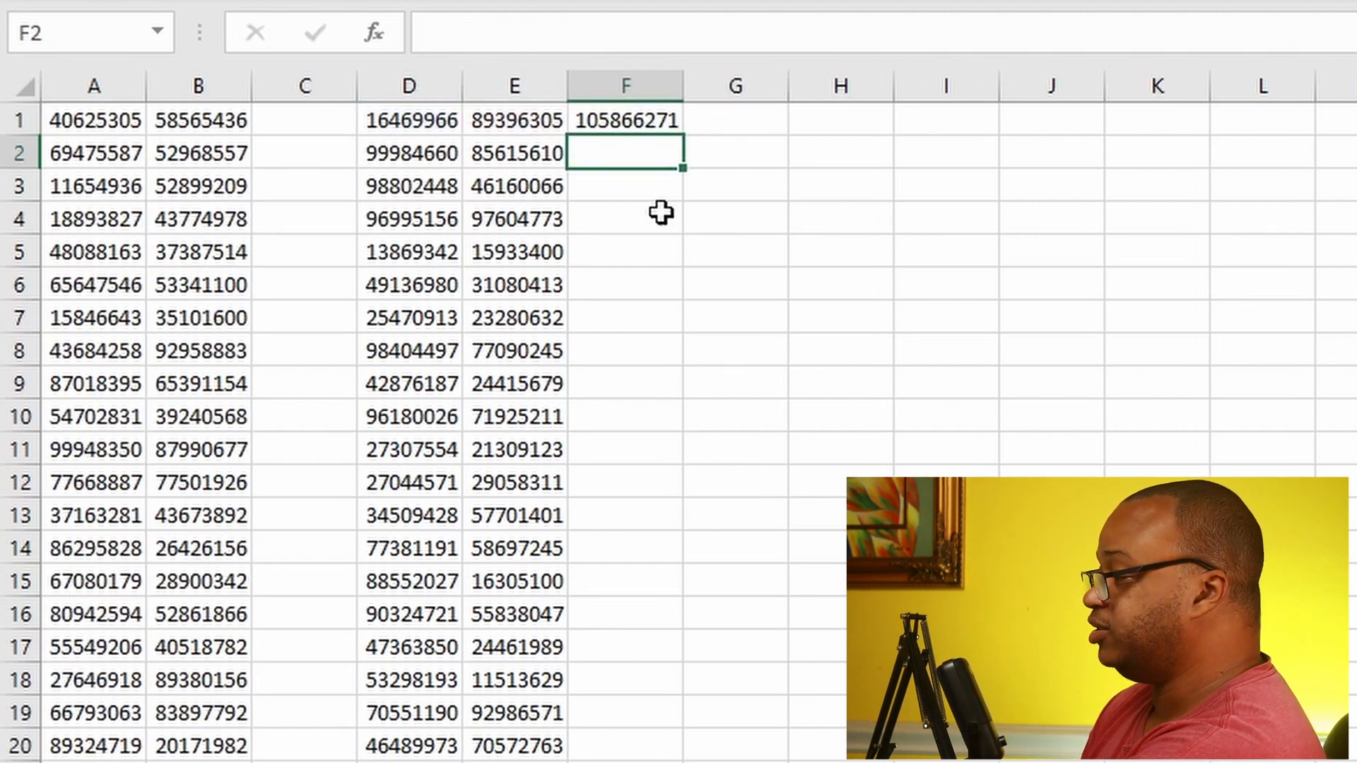
left_click(648, 125)
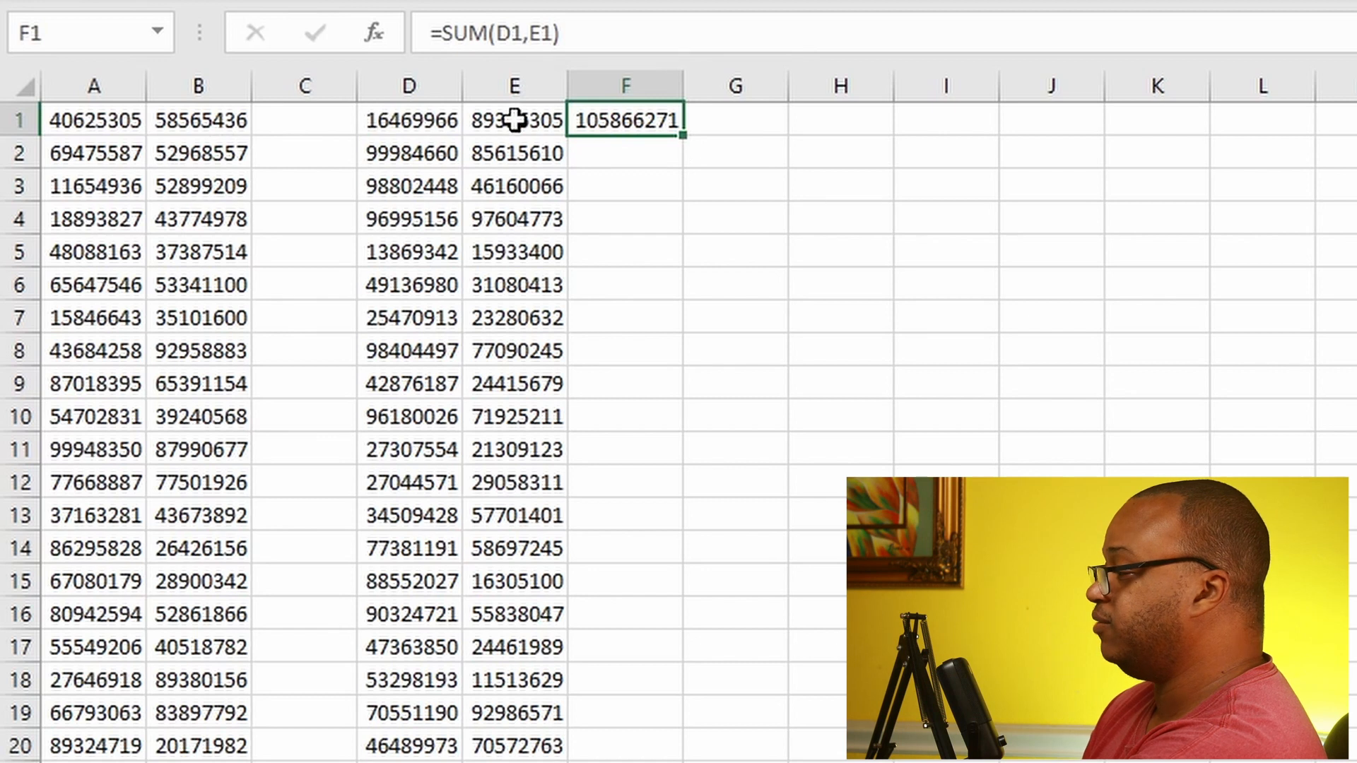
left_click_drag(680, 135, 681, 757)
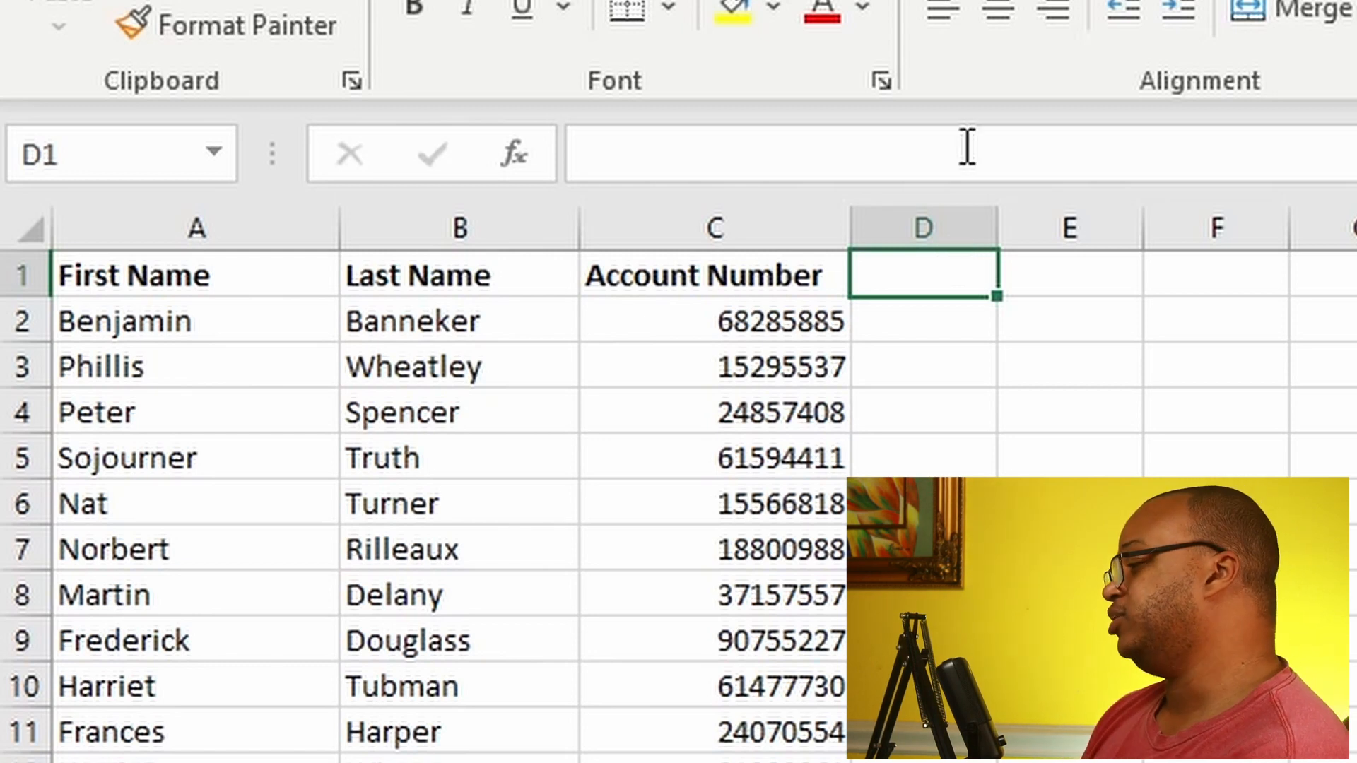
Step: Extract the last four digits of the first account number in D2 with the formula =RIGHT(C2,4)
left_click(912, 331)
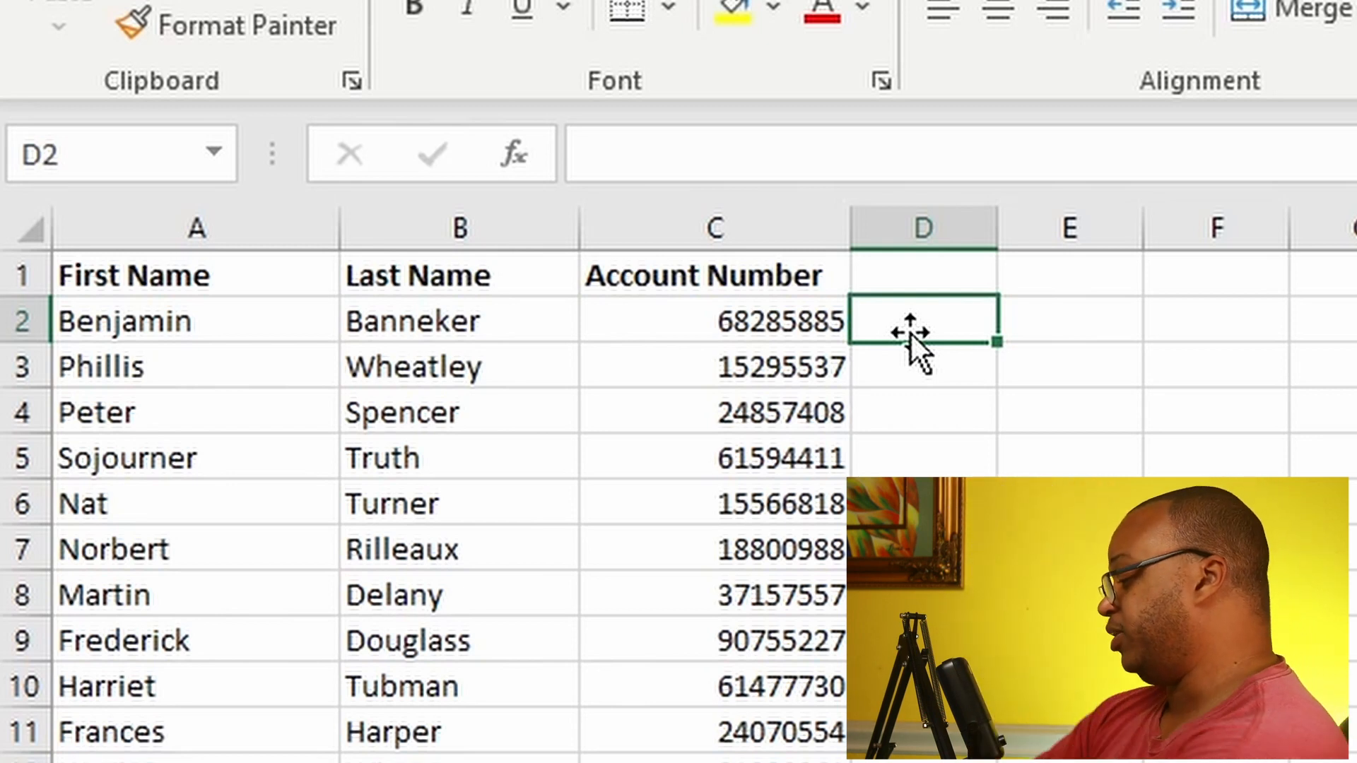
type("=")
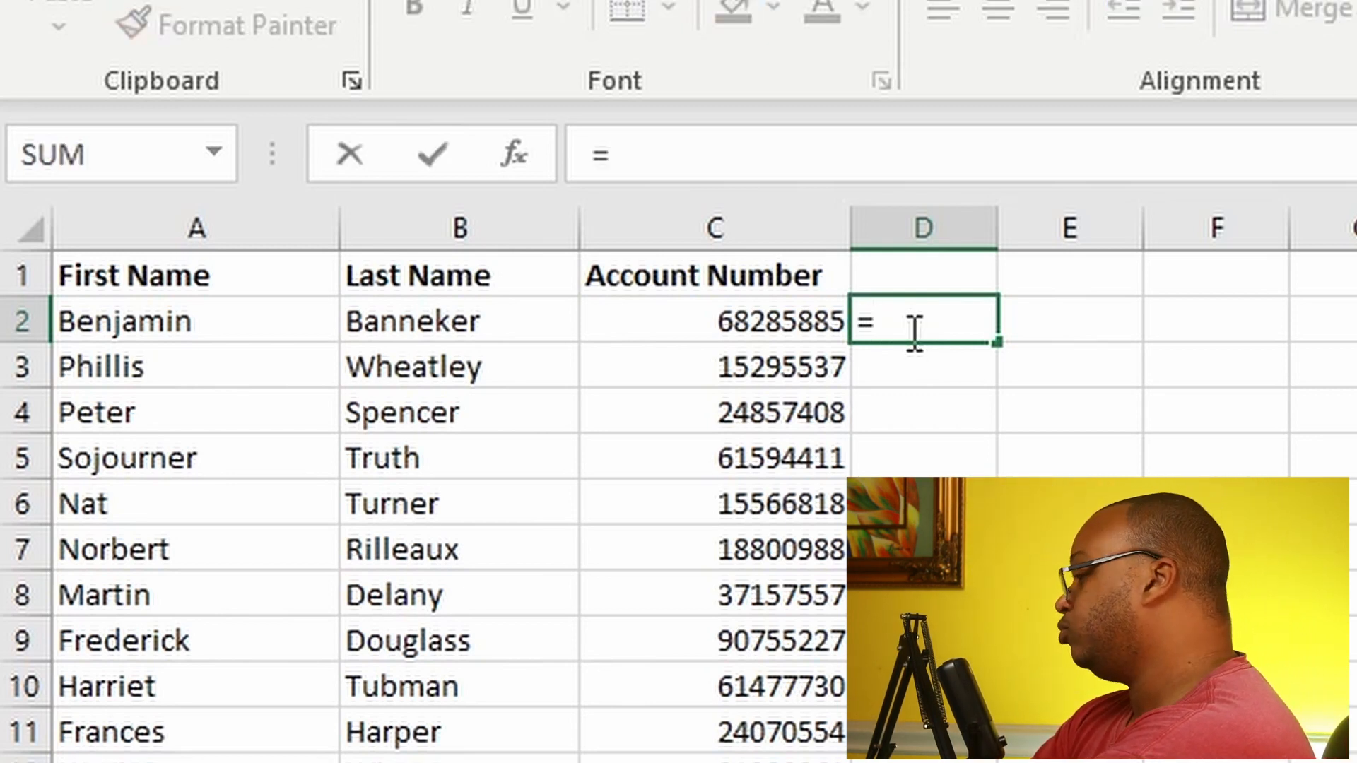
type("RIGHT(")
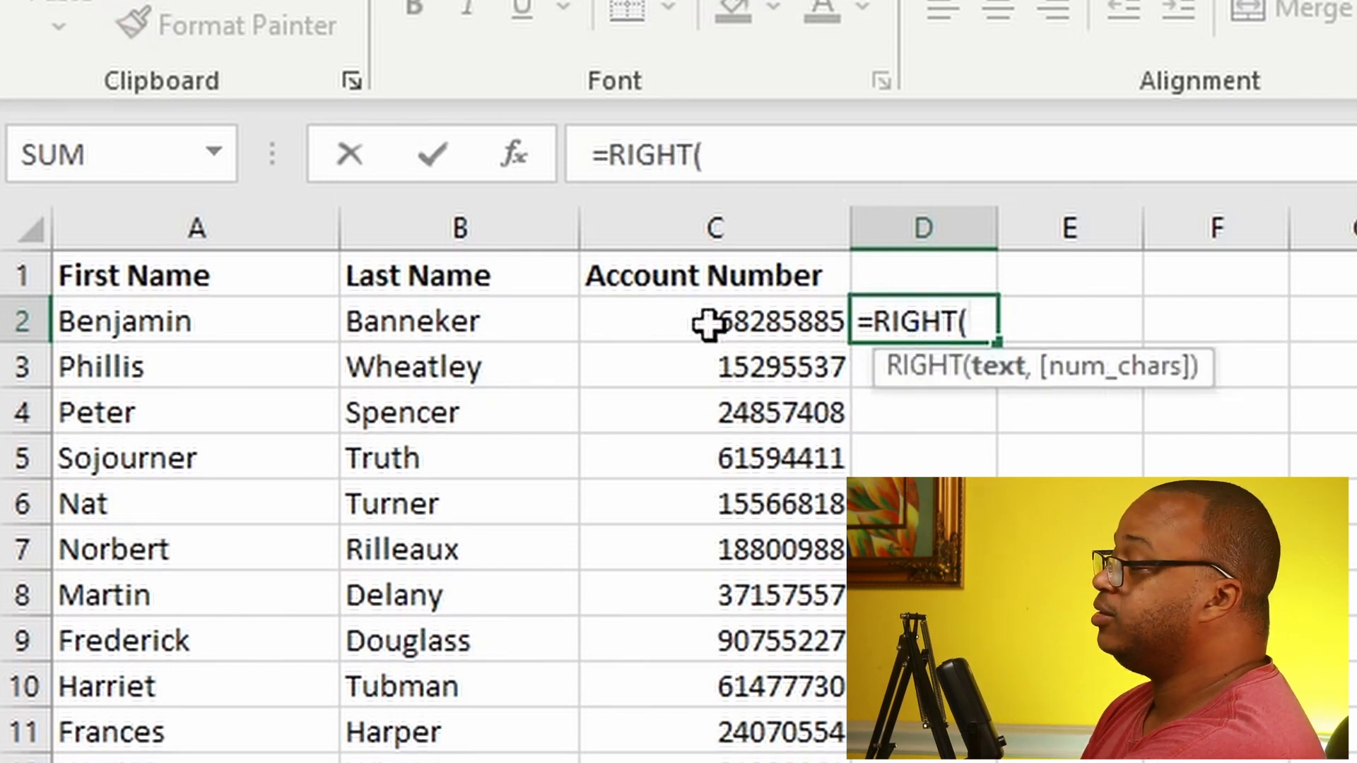
left_click(739, 318)
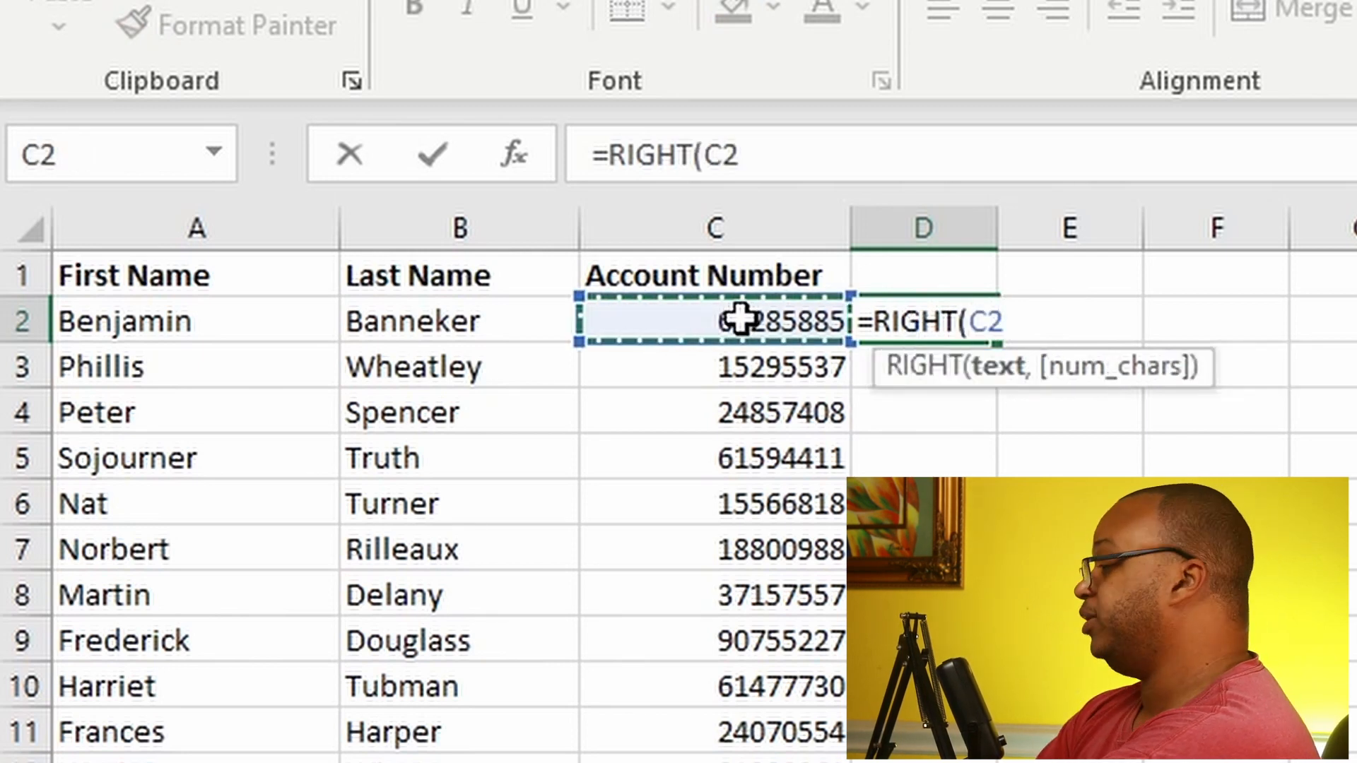
type(",")
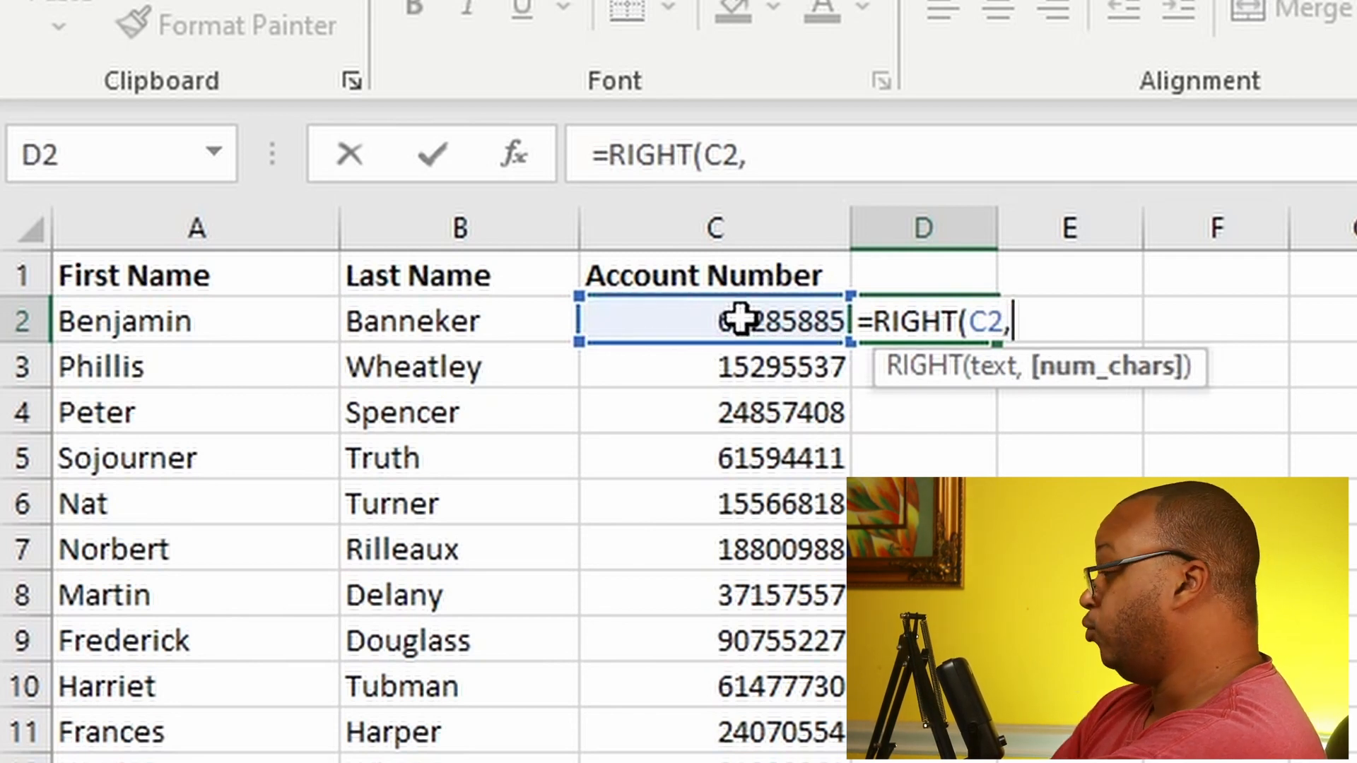
type("4)")
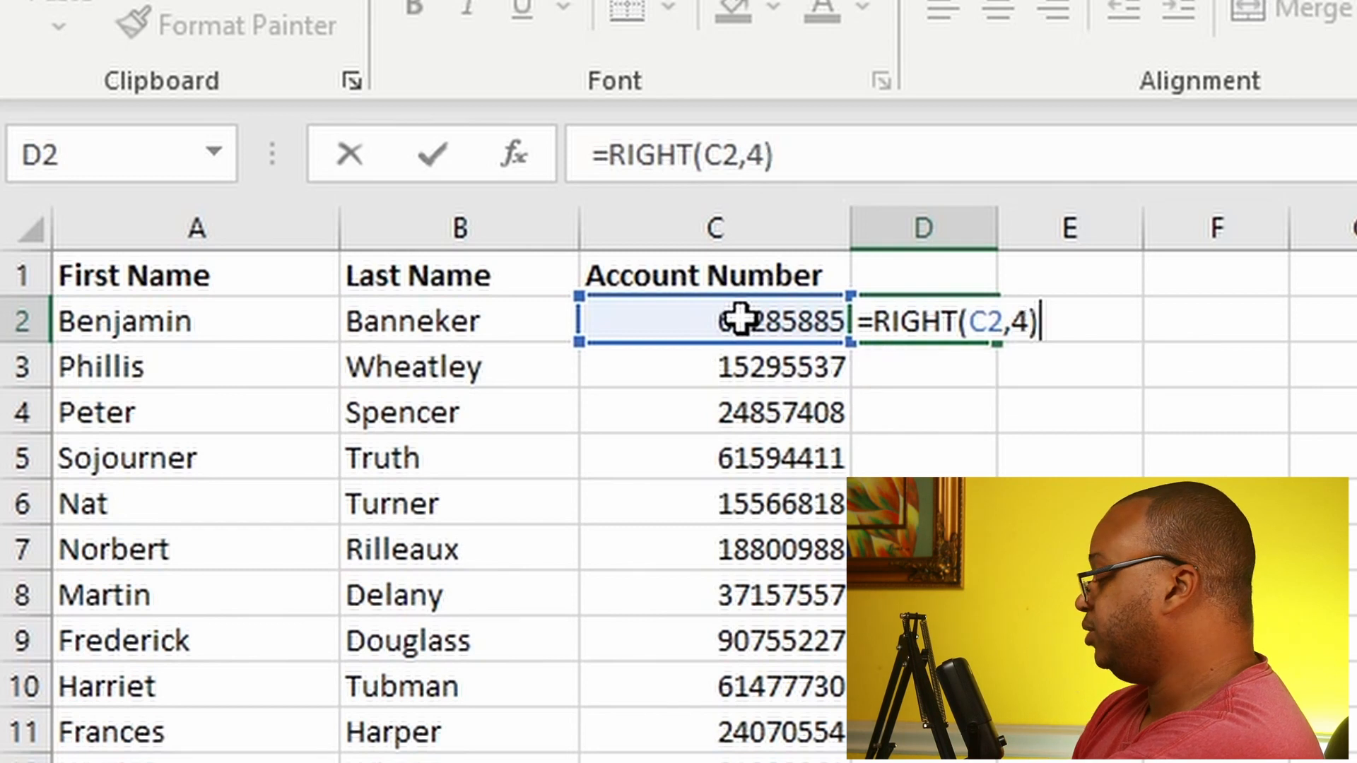
key("Return")
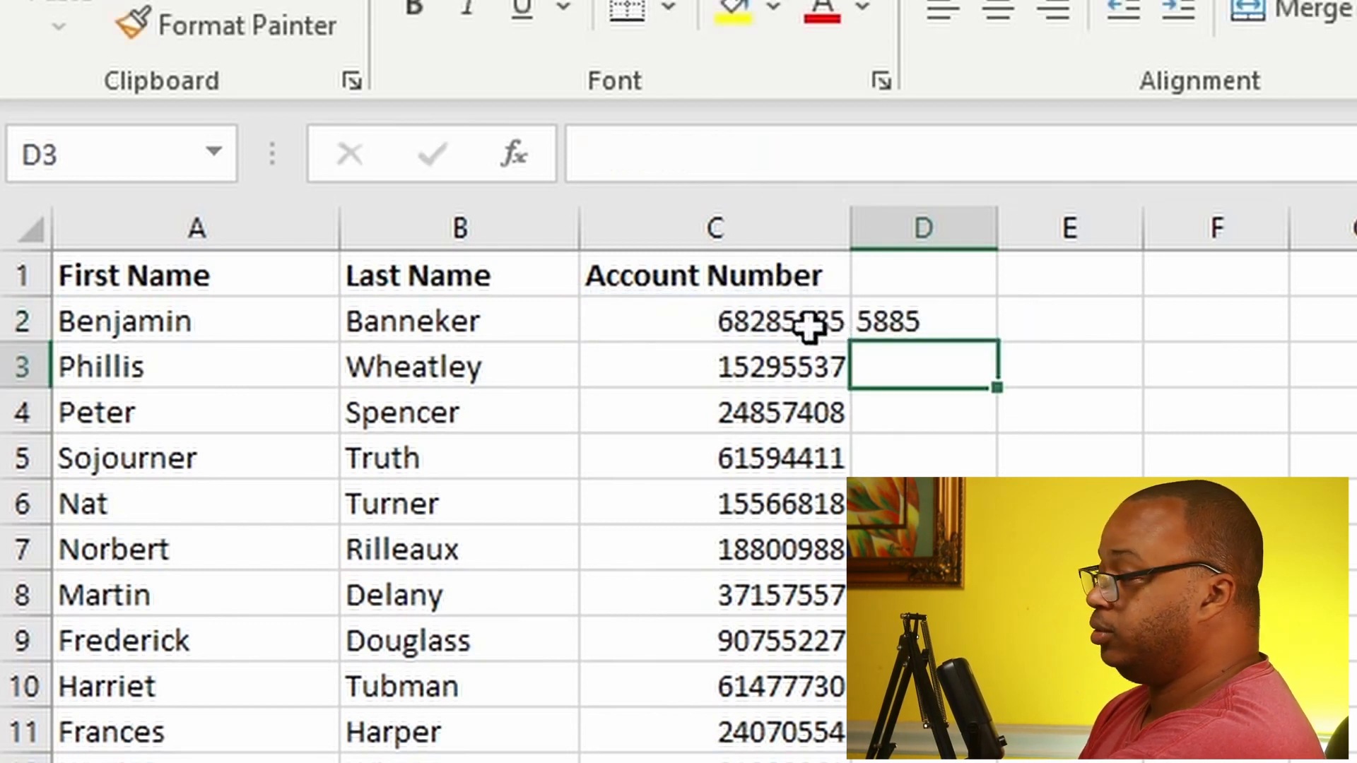
Step: Fill the RIGHT formula from D2 down column D for the rest of the account list
left_click(925, 314)
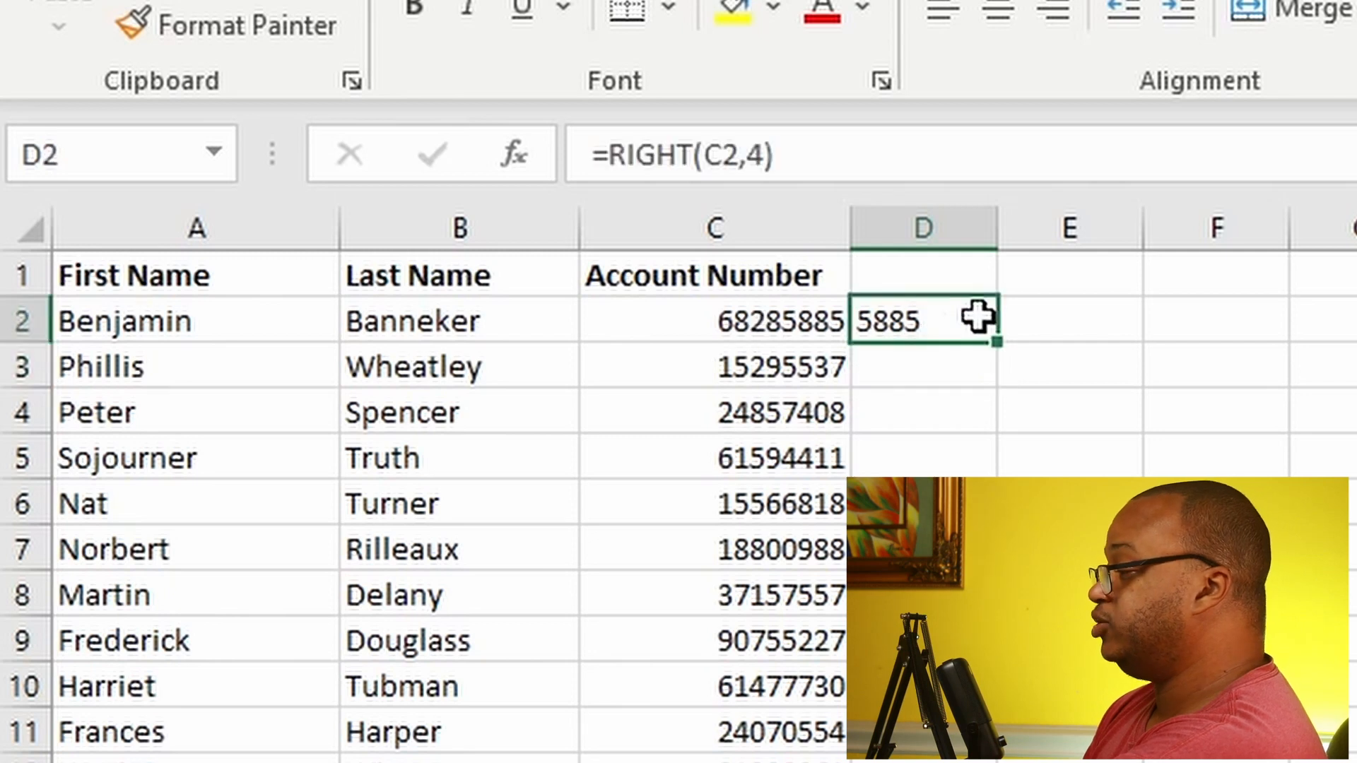
left_click_drag(997, 342, 997, 762)
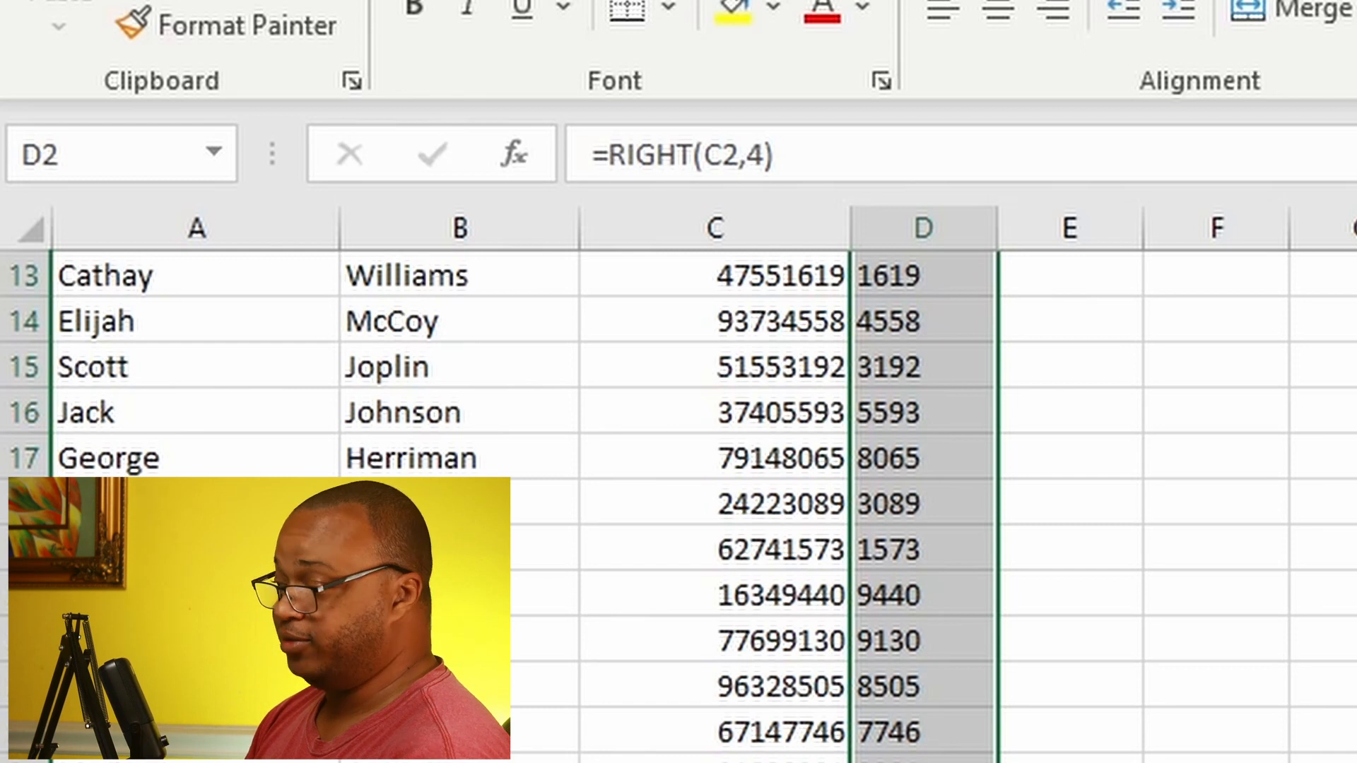
scroll(679, 495, "up", 4)
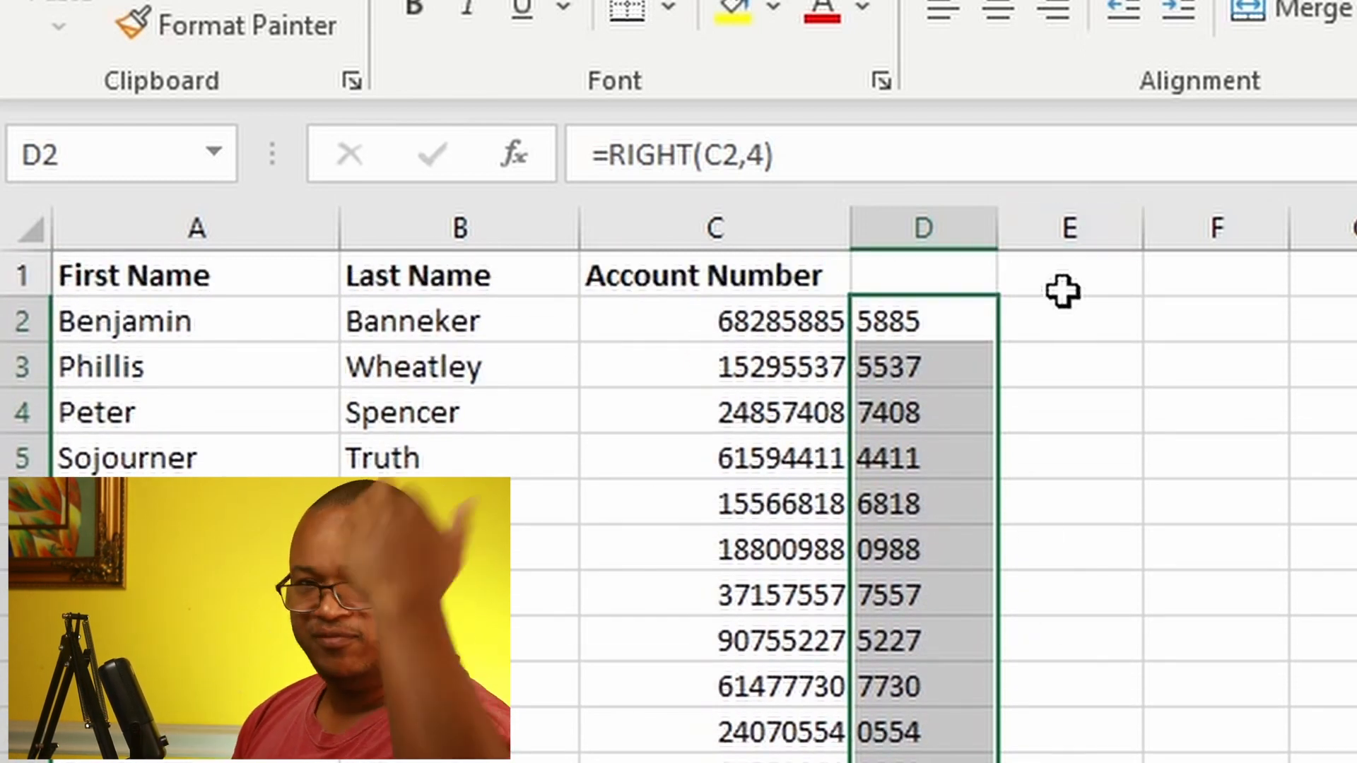
Step: Extract the first four digits of the account number in E2 with =LEFT(C2,4) and fill the formula down column E
left_click(1051, 311)
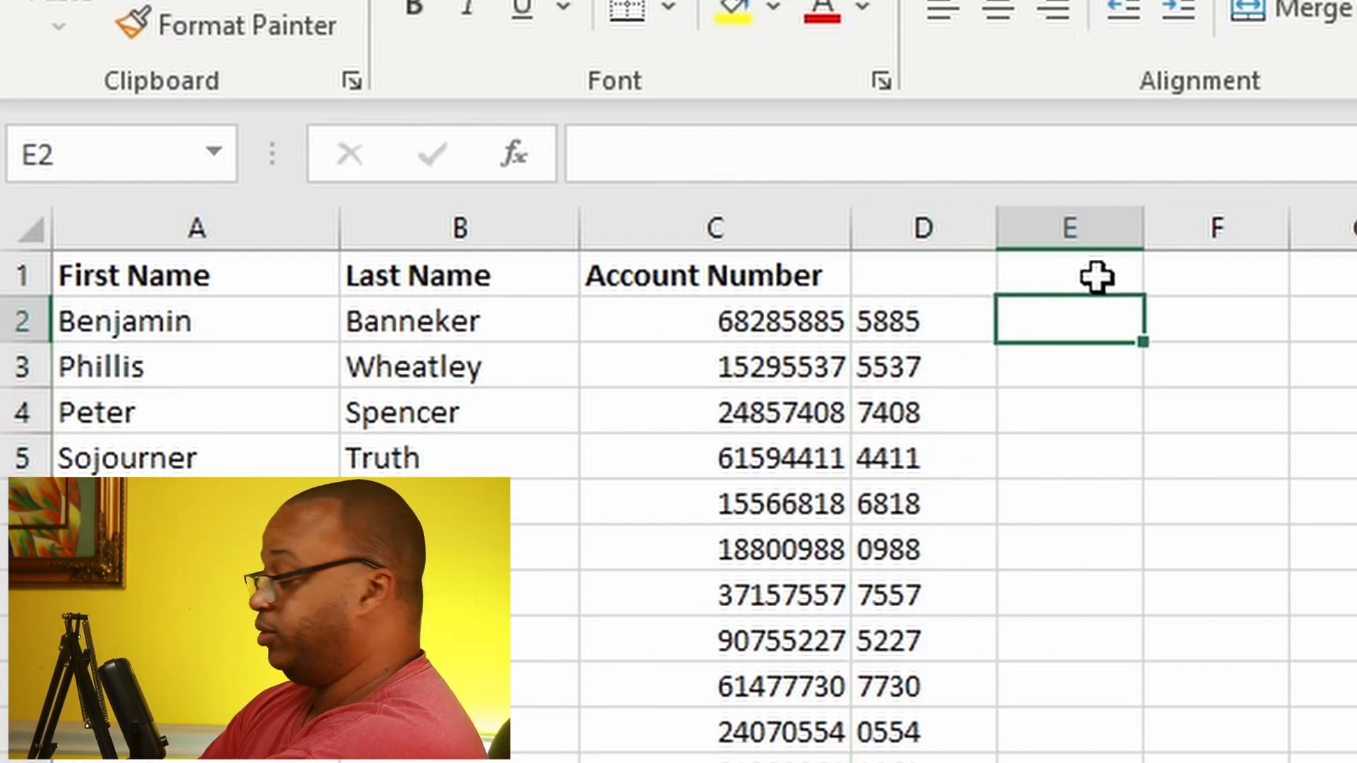
type("=")
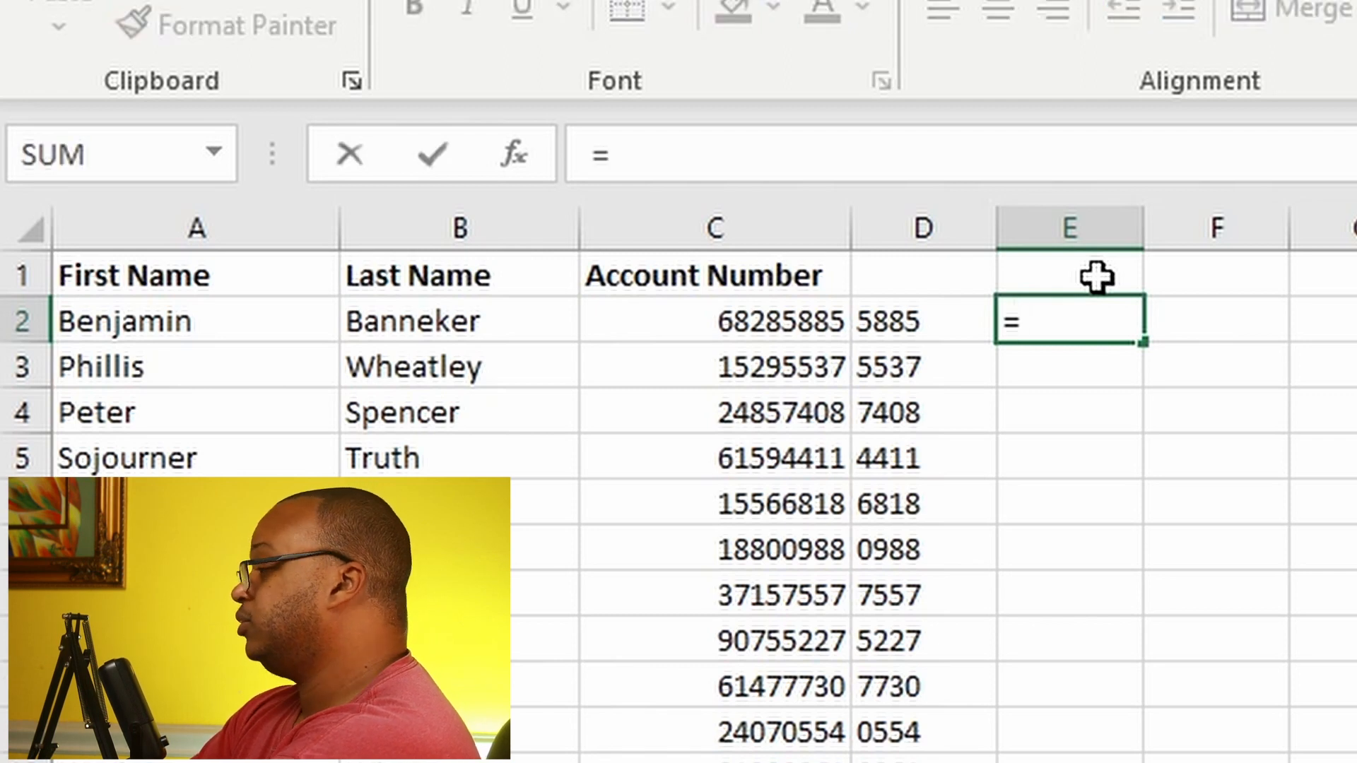
type("LEFT(")
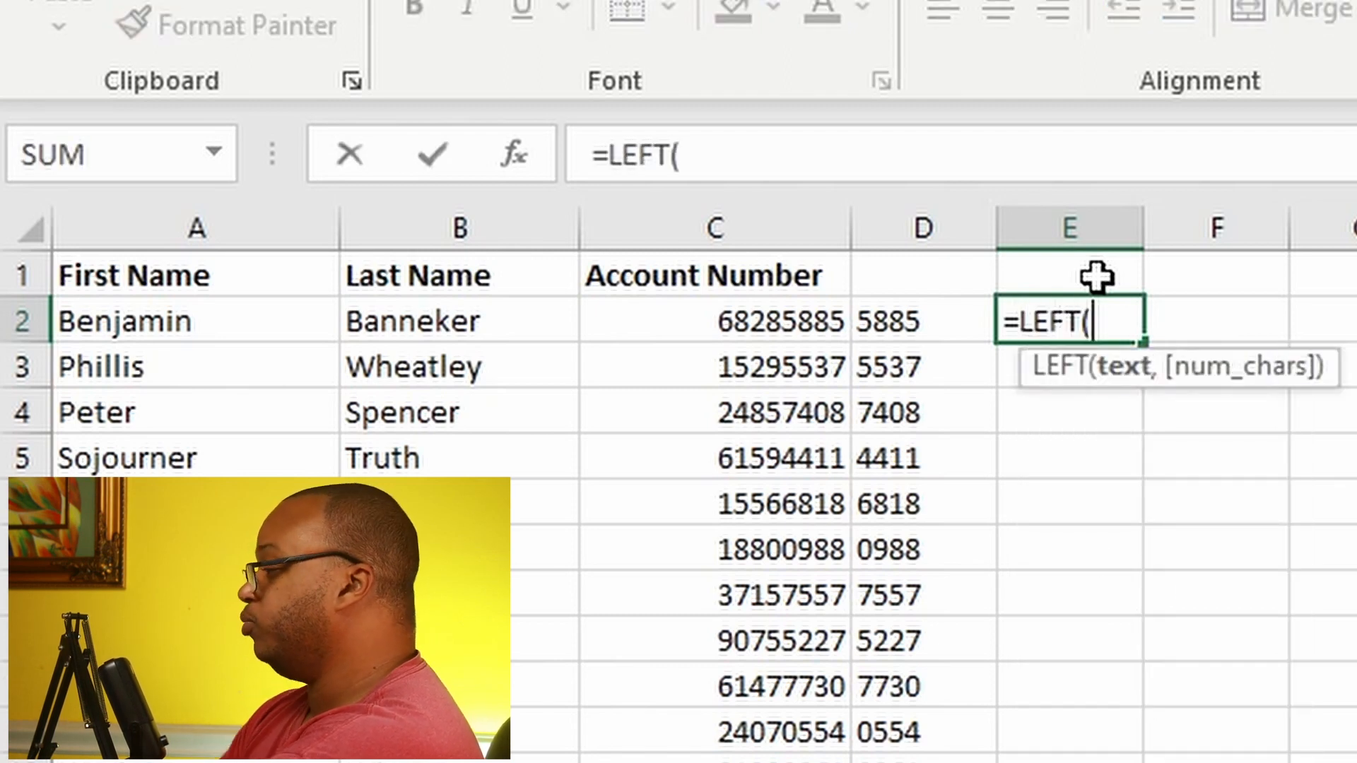
left_click(761, 316)
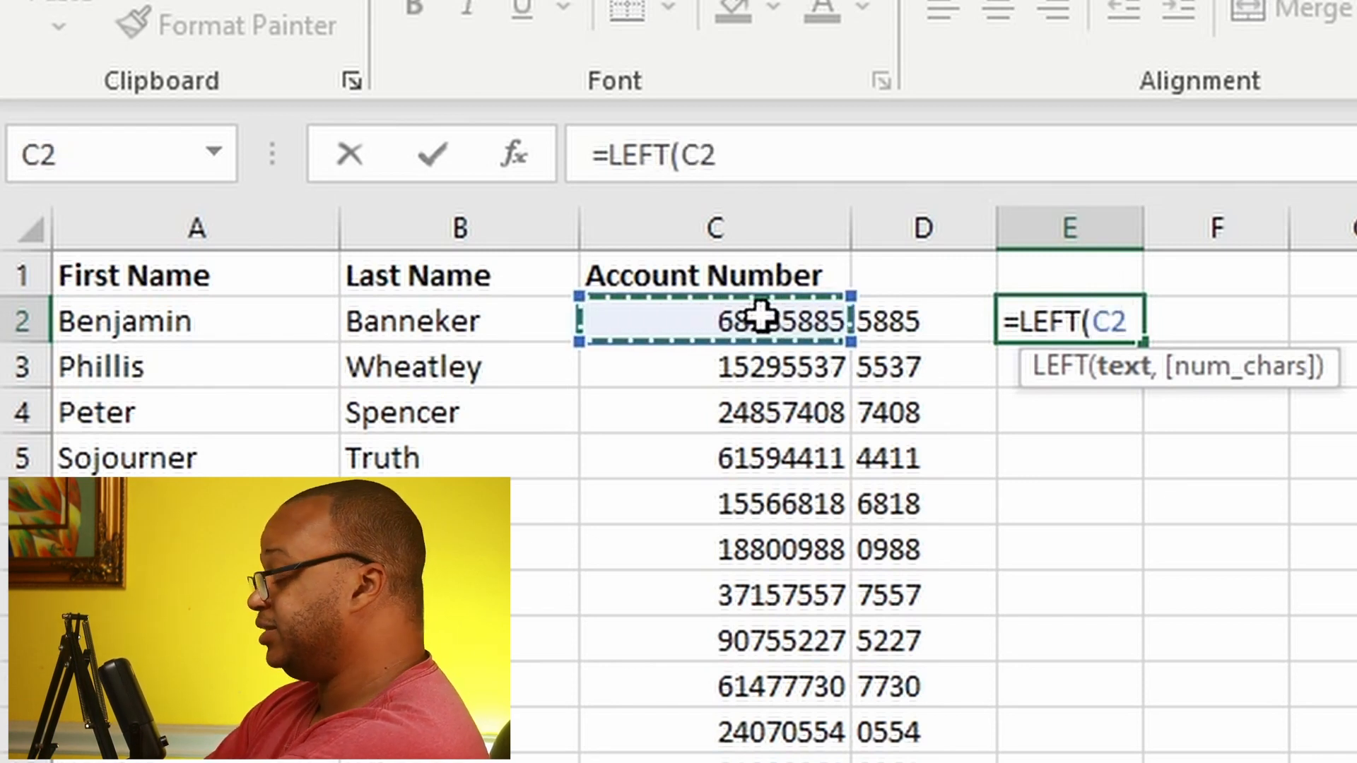
type(",")
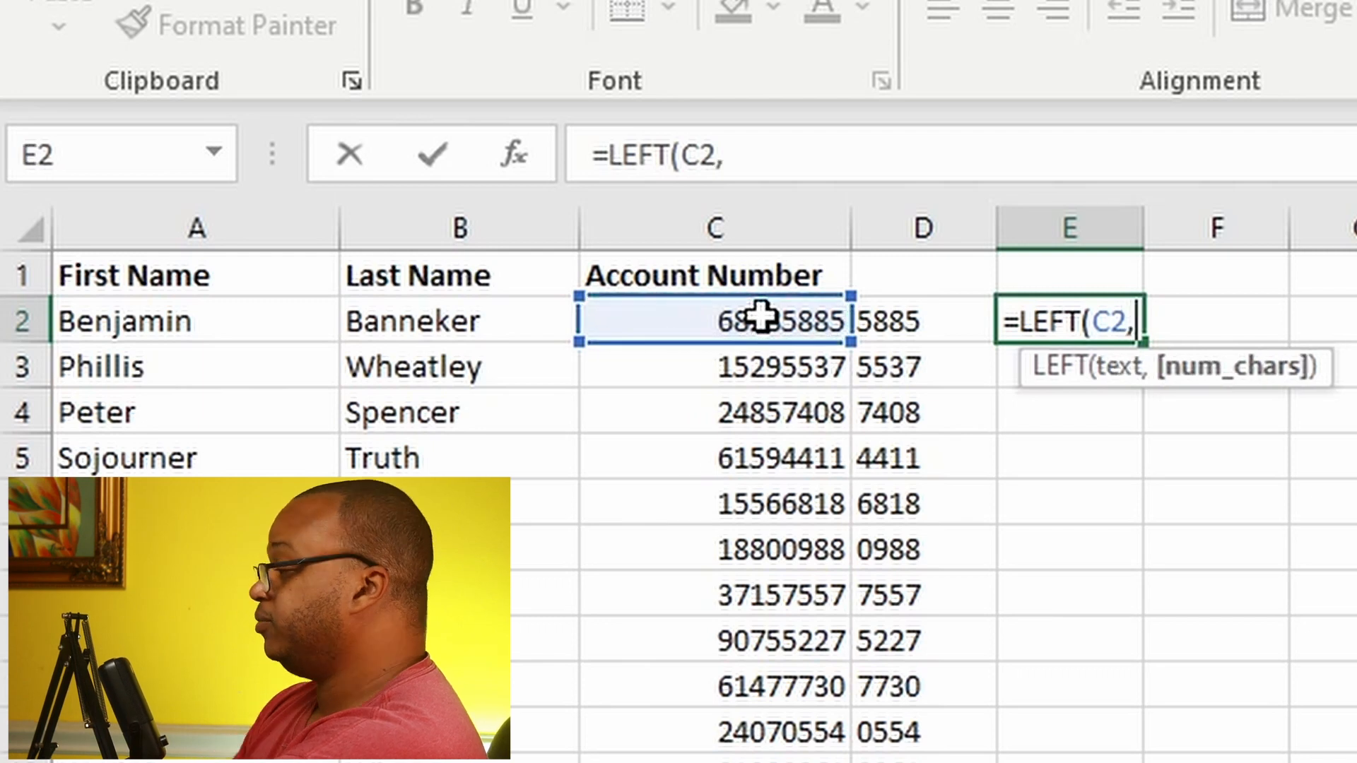
type("4")
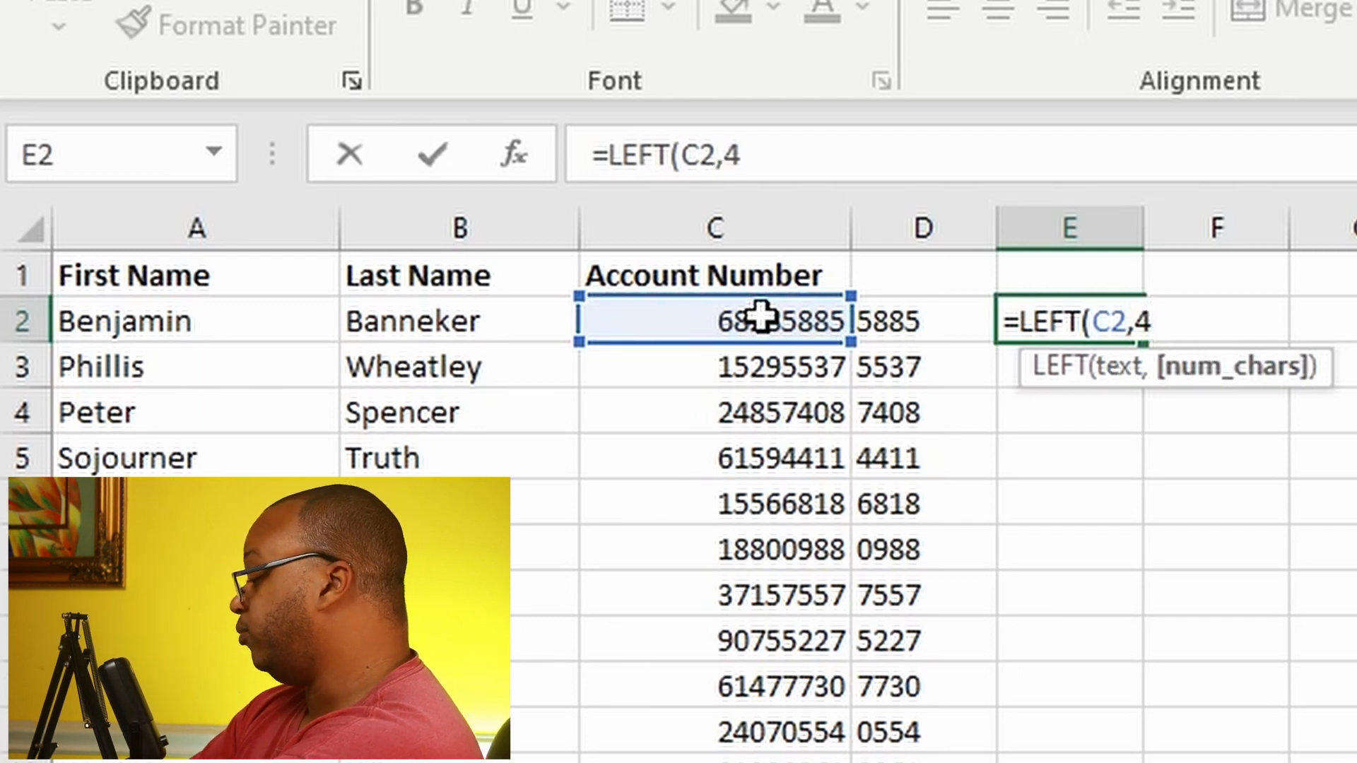
type(")")
key("Return")
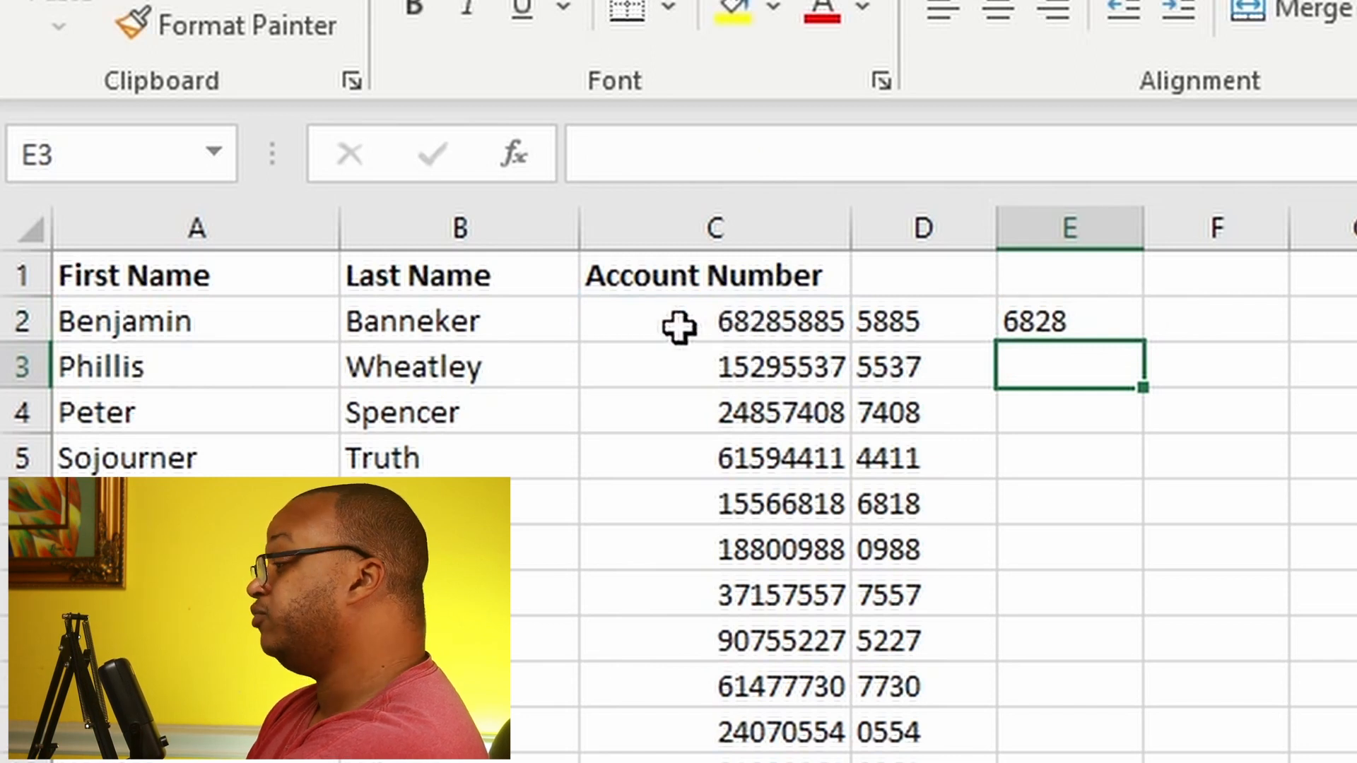
left_click(1135, 321)
left_click_drag(1140, 345, 1140, 762)
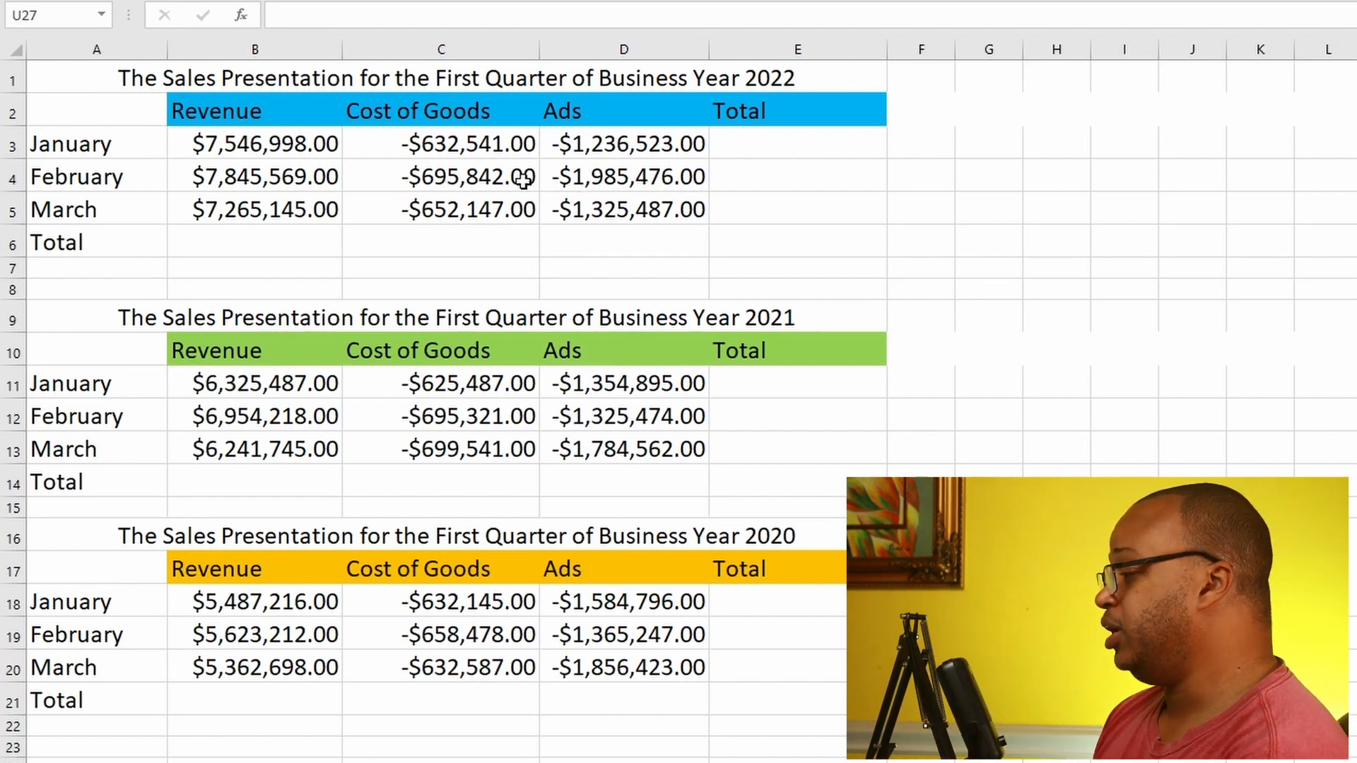
Step: Calculate the January total of the 2022 sales table in E3 with the formula =SUM(B3,C3,D3)
left_click(726, 142)
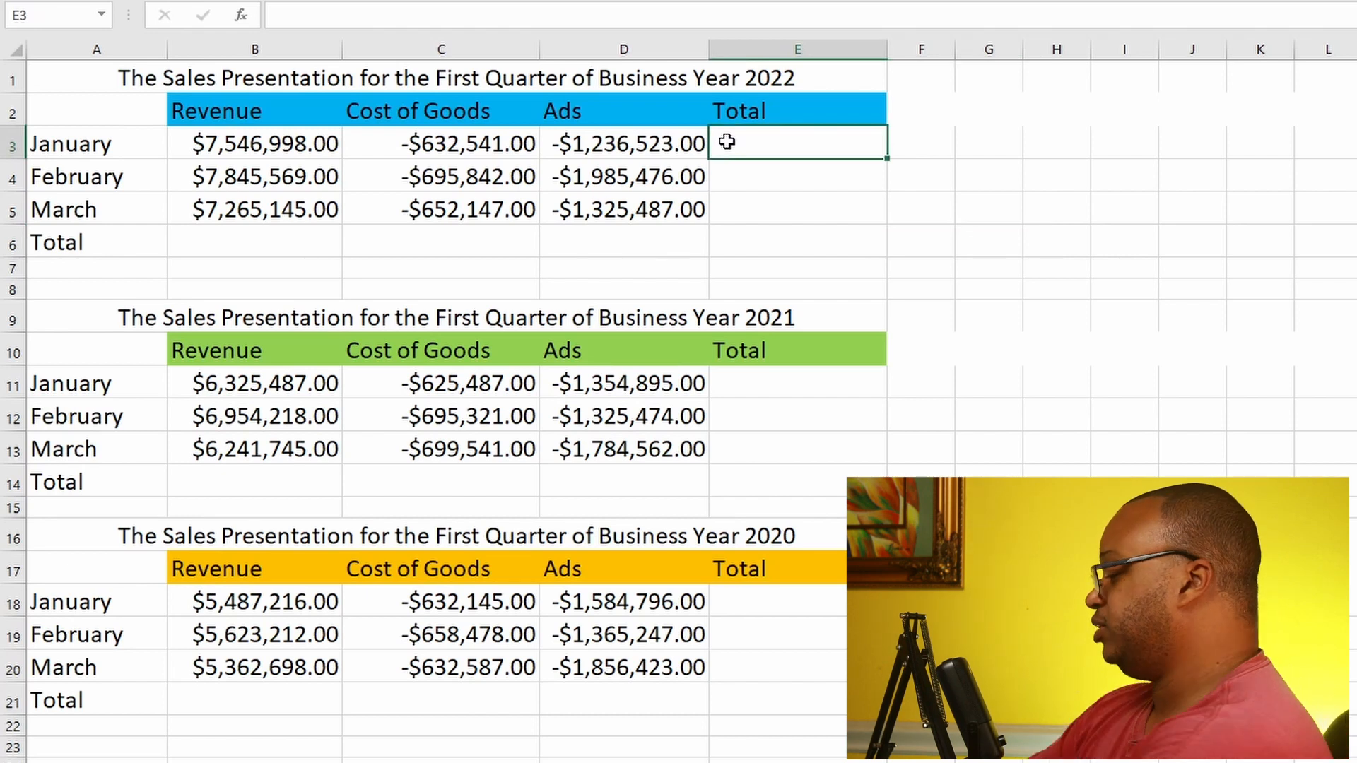
type("=")
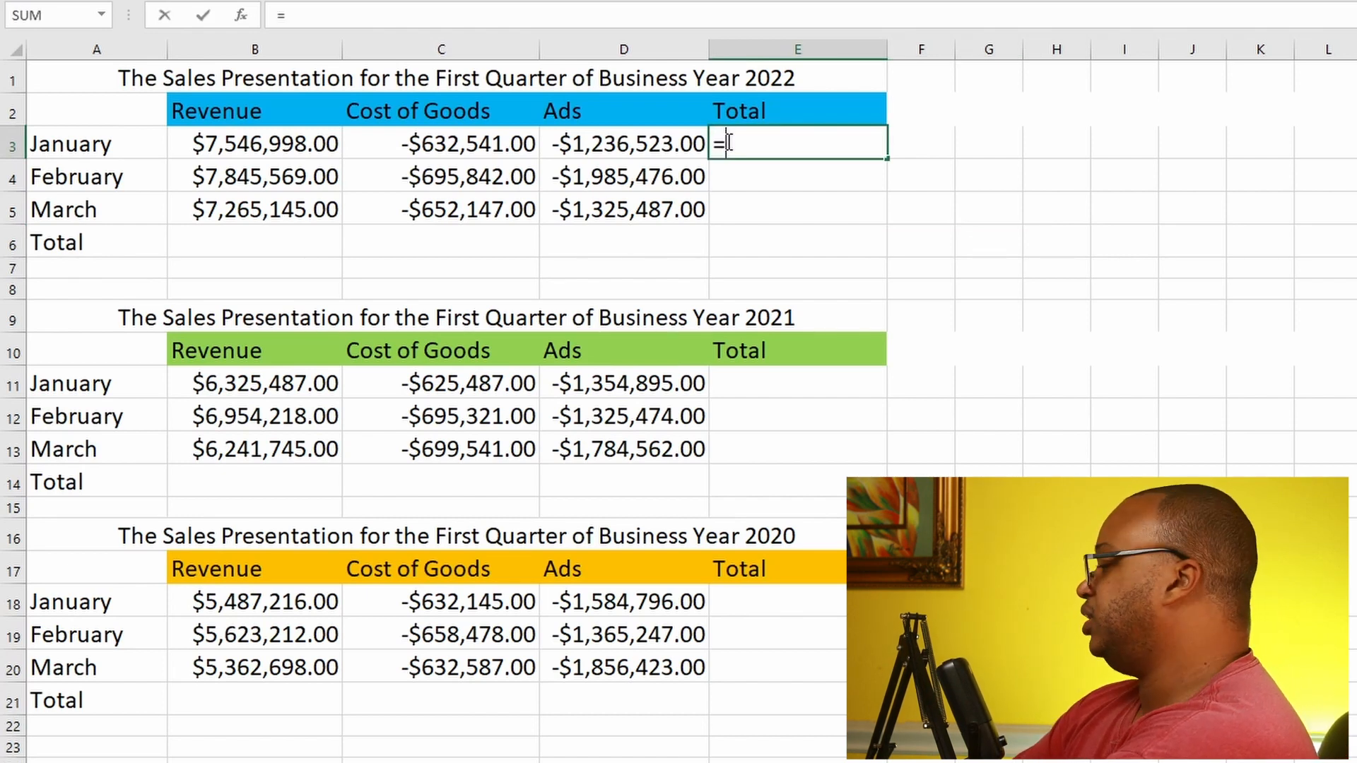
type("SUM(")
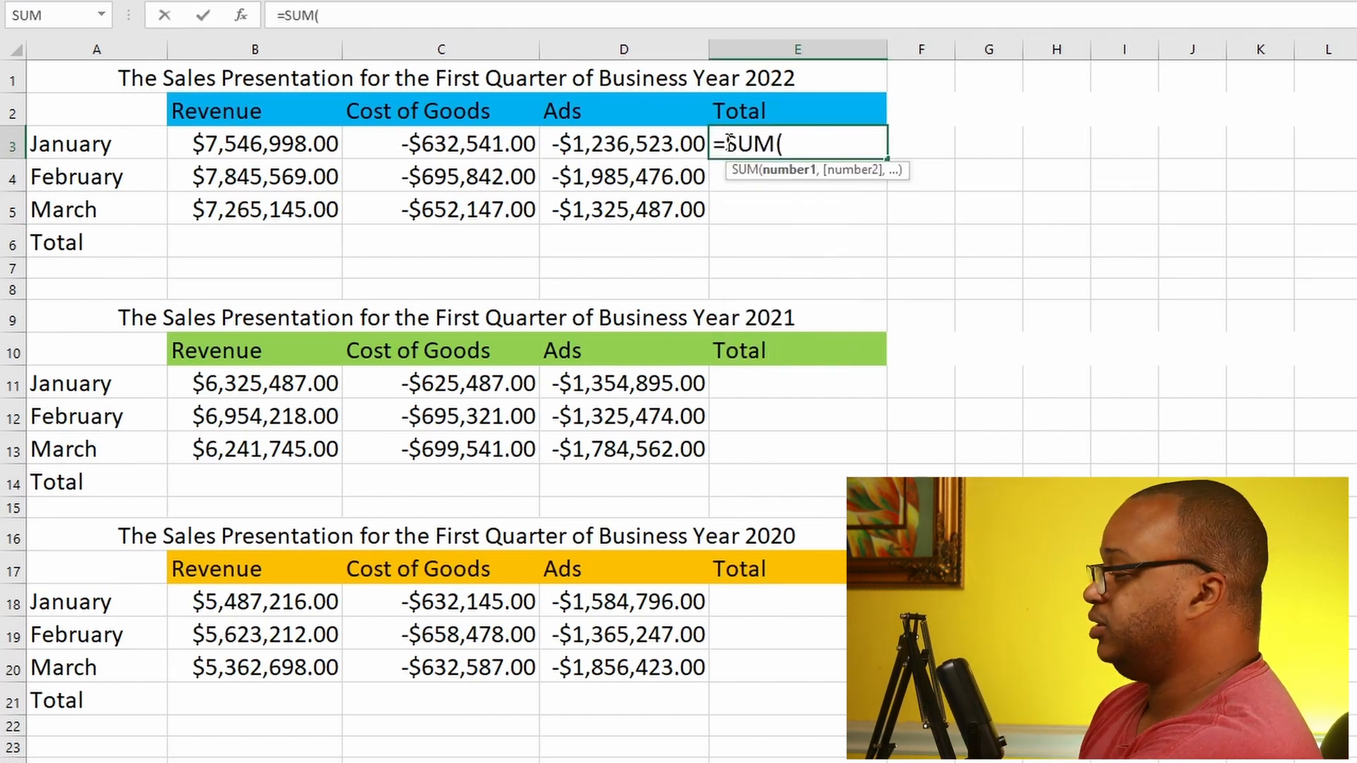
left_click(241, 141)
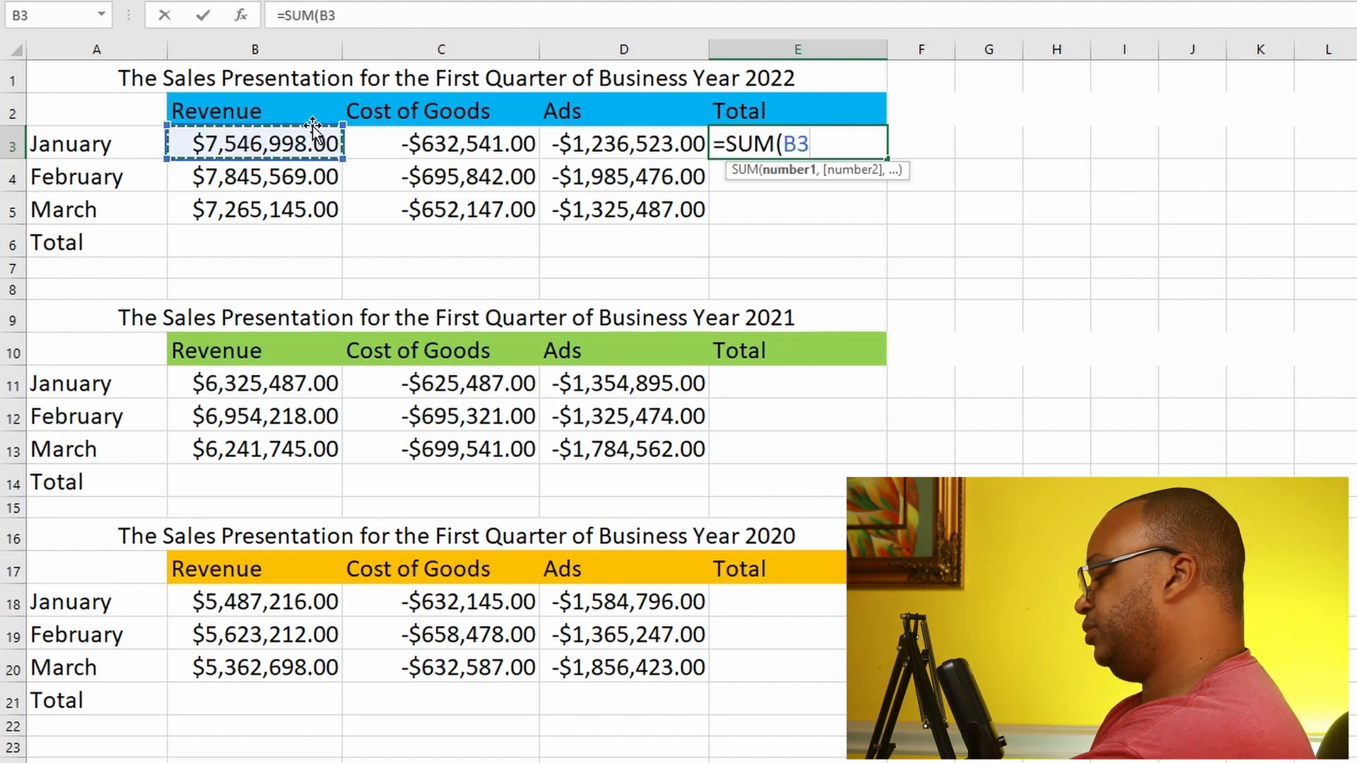
type(",")
left_click(422, 139)
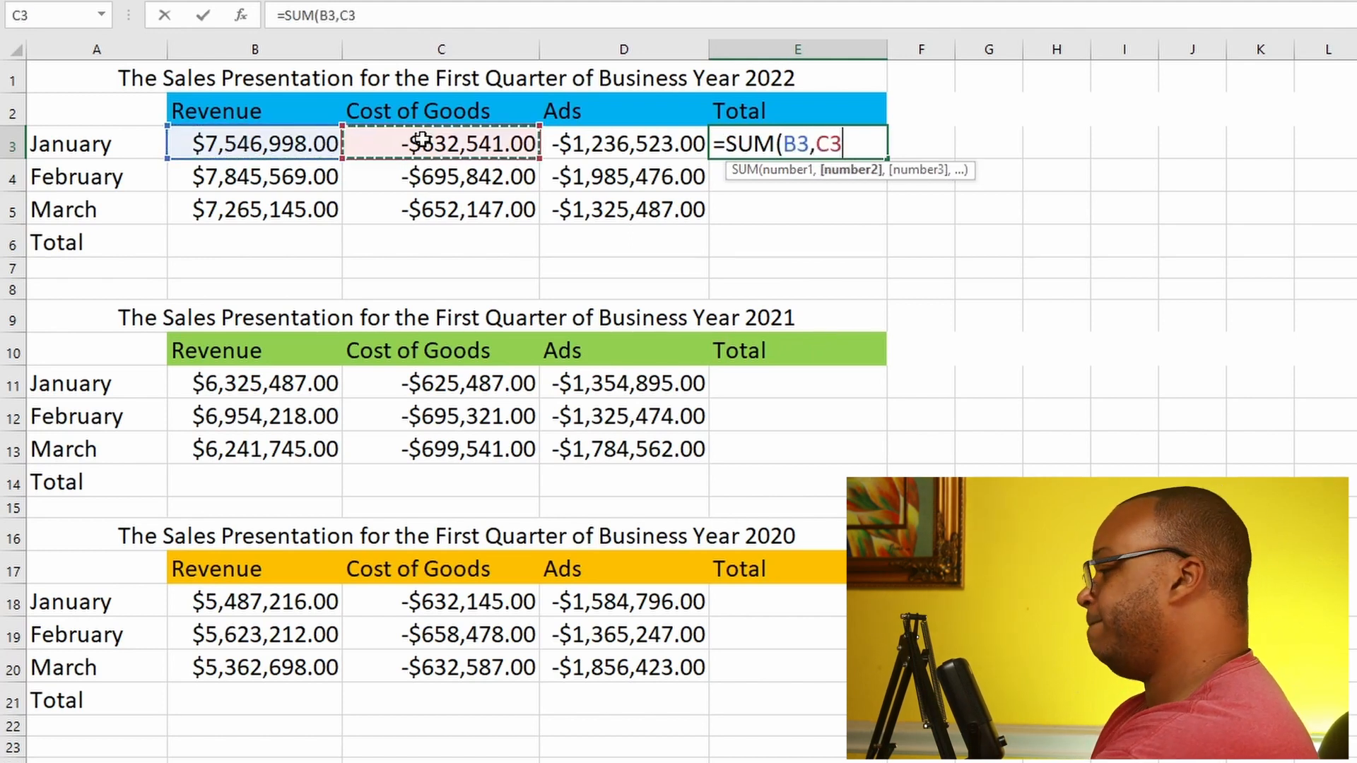
type(",")
left_click(610, 144)
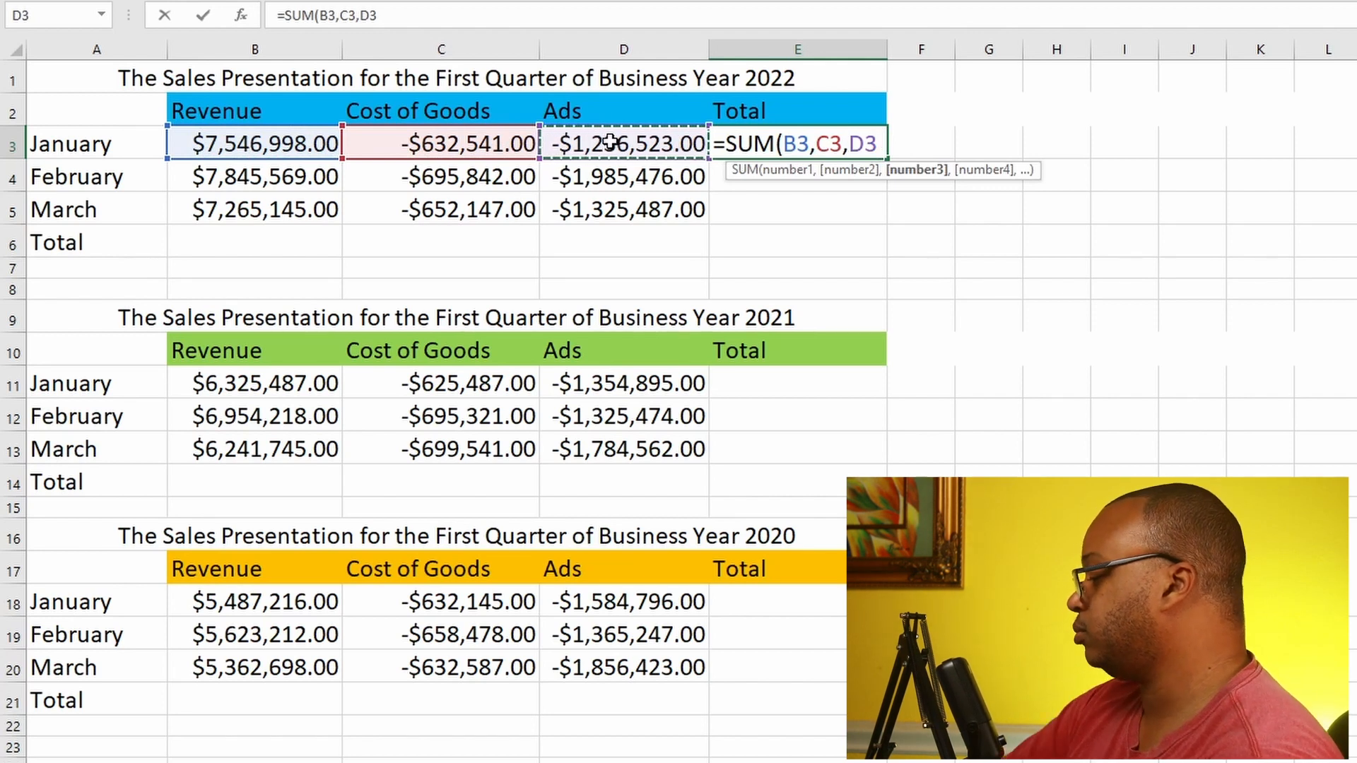
type(")")
key("Return")
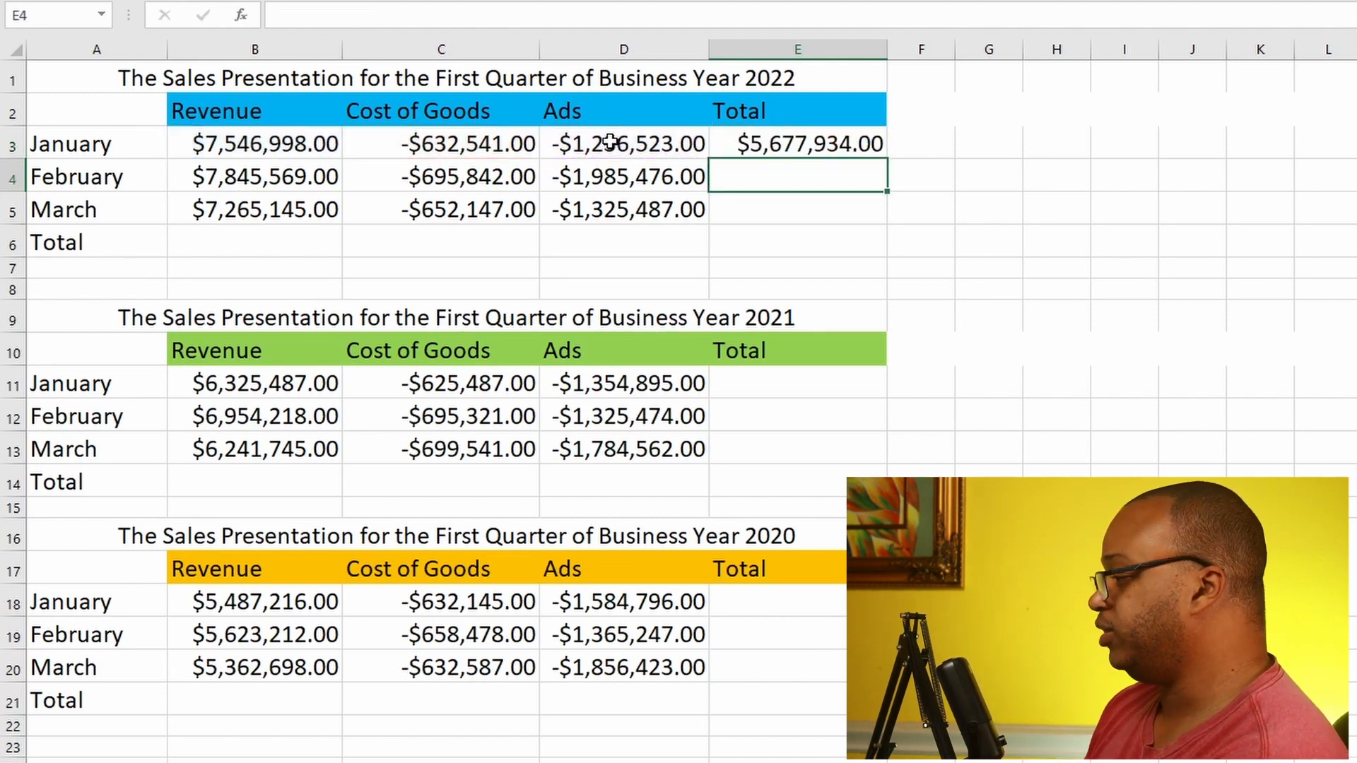
Step: Try filling the January total formula from E3 down to March in E5, and undo both the fill and the formula
left_click(788, 147)
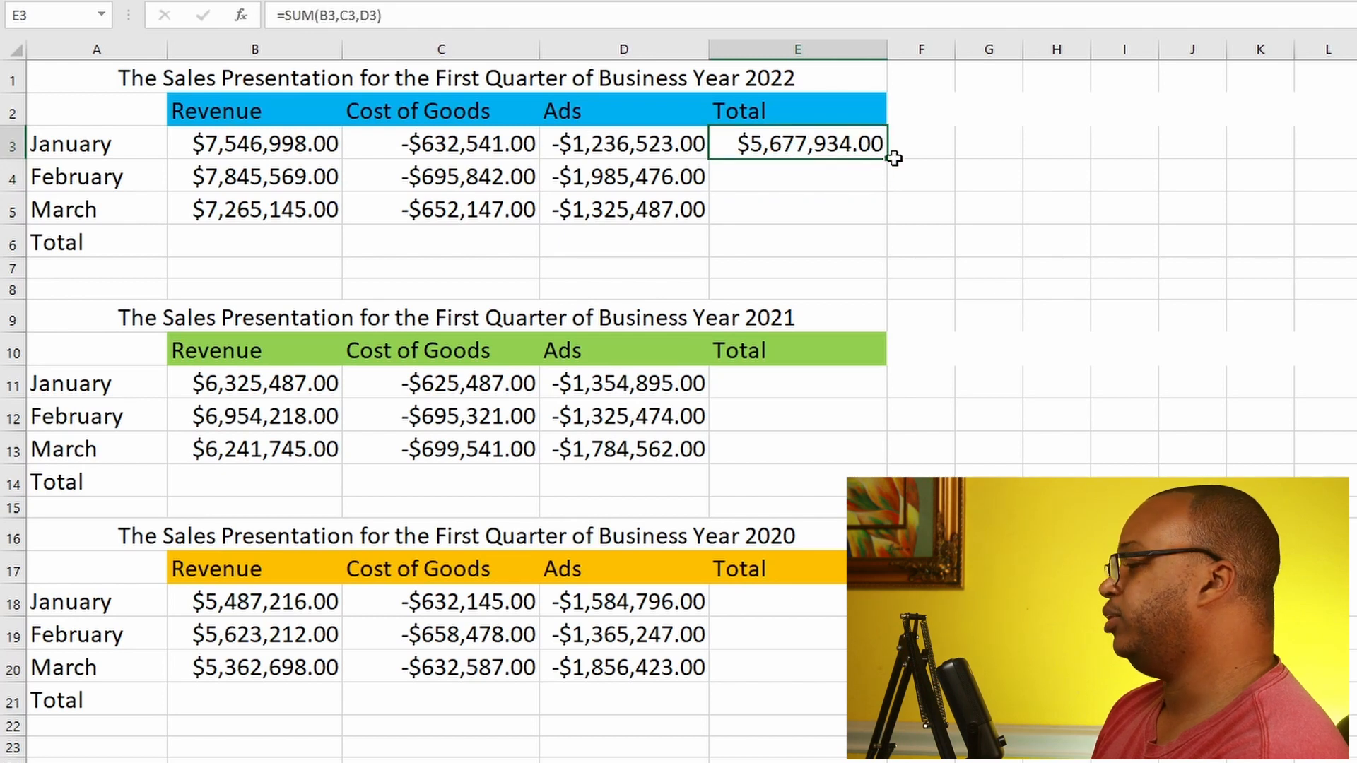
left_click_drag(894, 159, 874, 212)
left_click(864, 143)
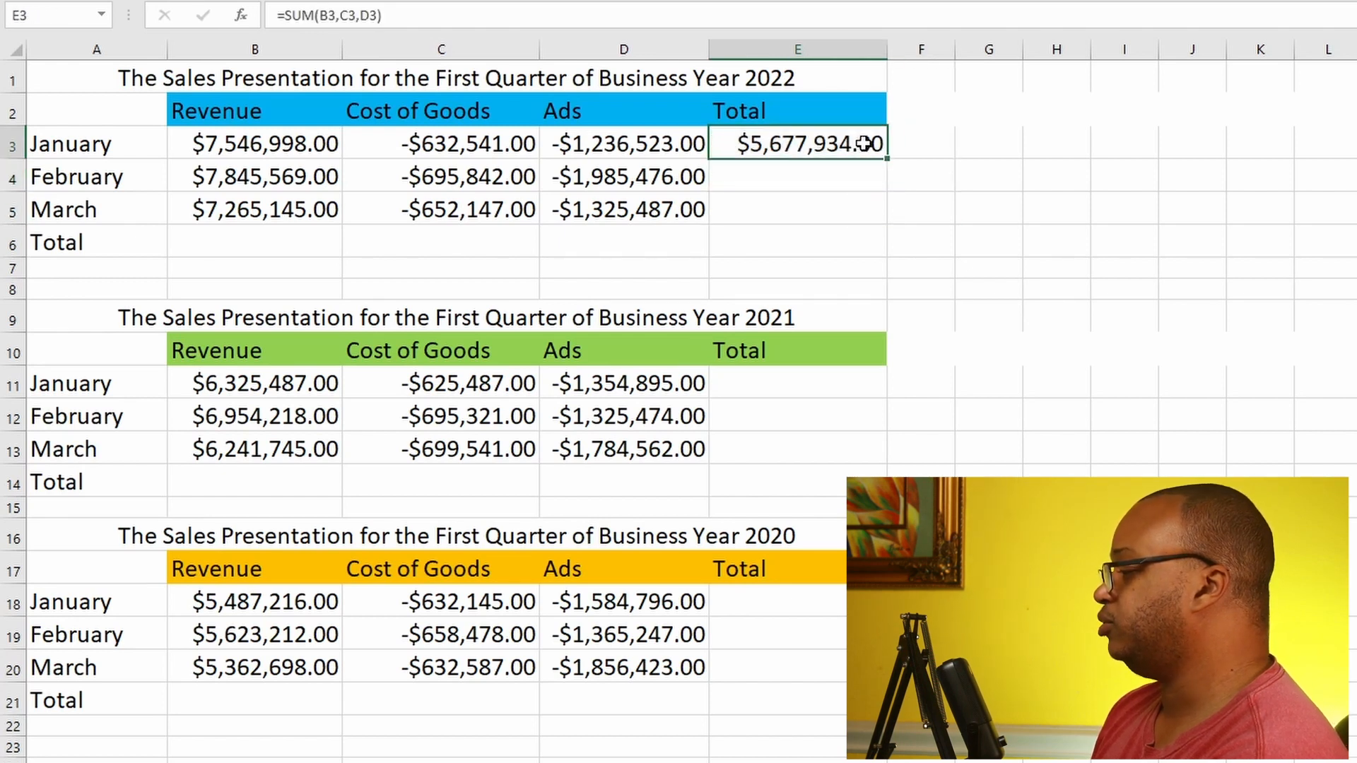
left_click_drag(886, 159, 874, 215)
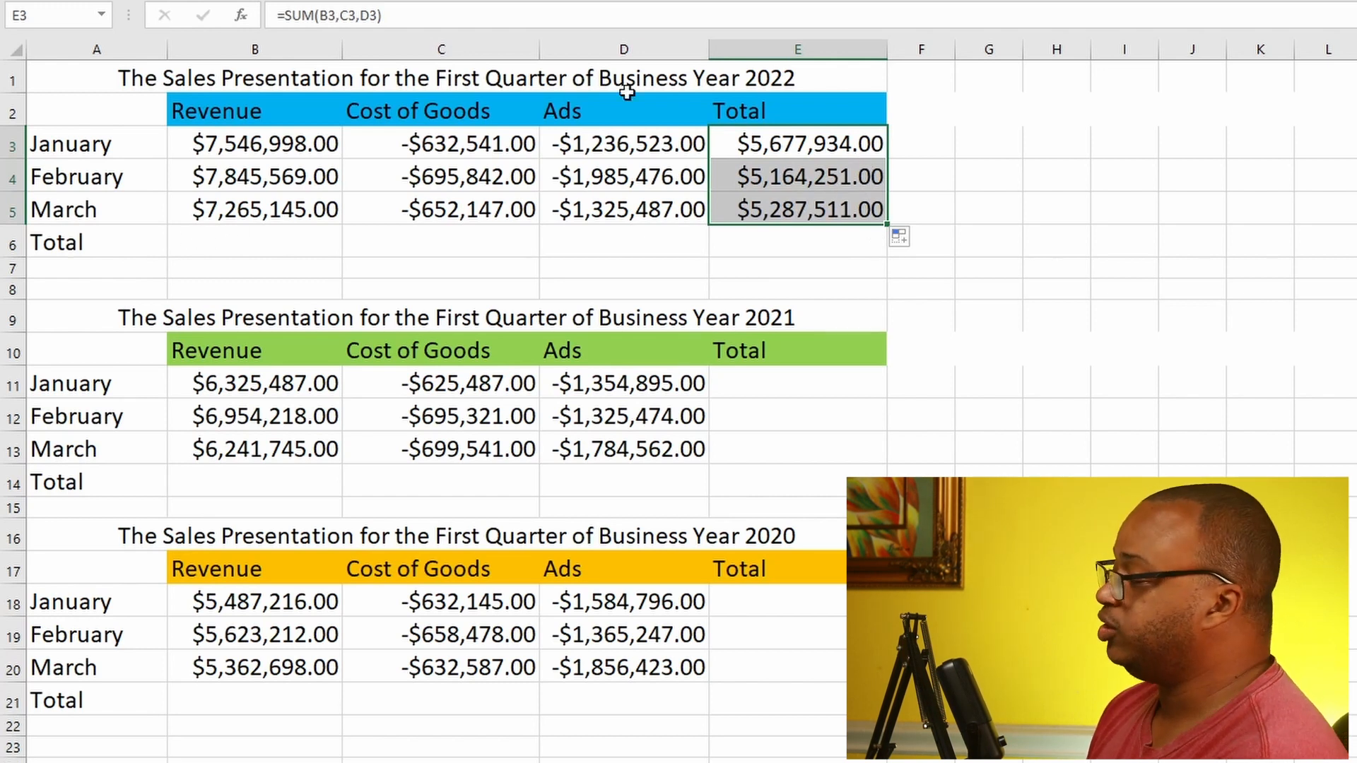
key("ctrl+z")
key("ctrl+z")
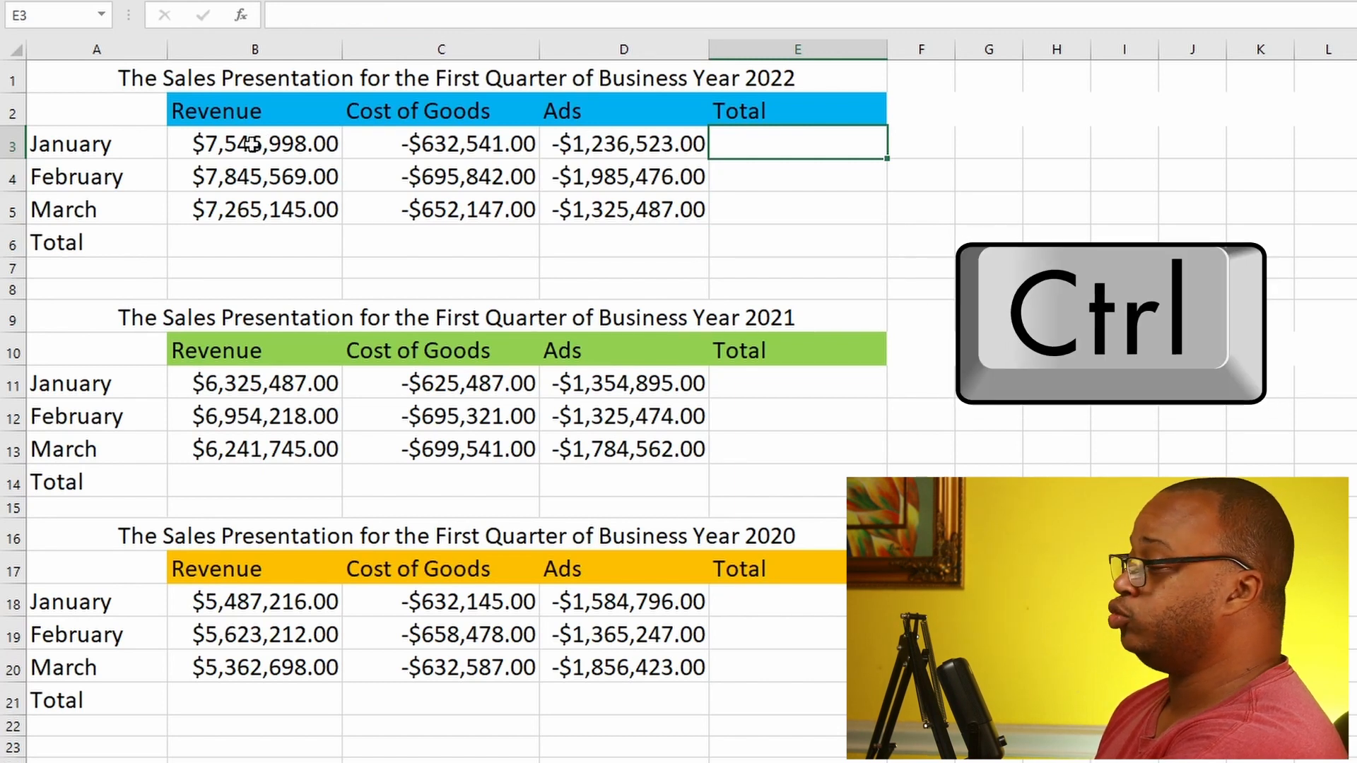
Step: Select B3:E6, B11:E14 and B18:E21 together and insert AutoSum row and column totals in all three sales tables at once
left_click_drag(238, 144, 793, 232)
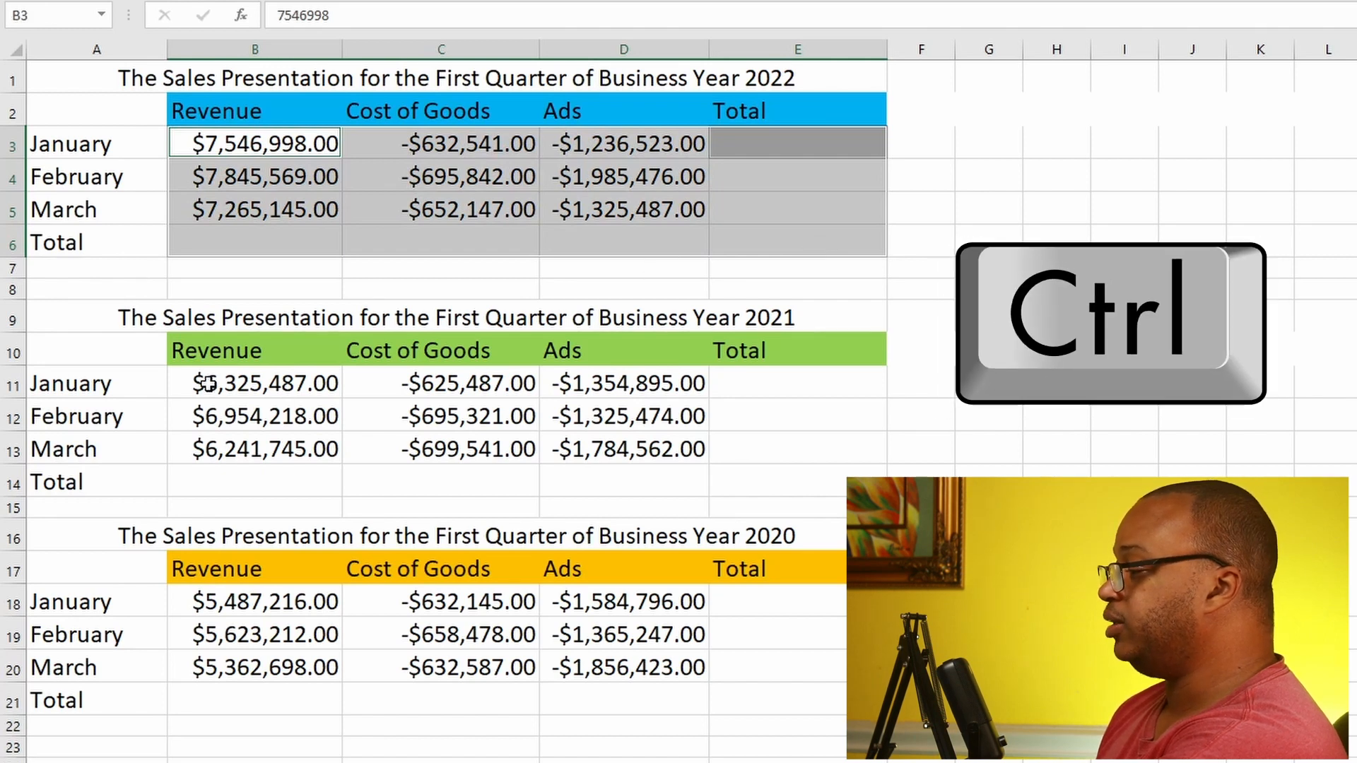
left_click_drag(207, 384, 805, 487)
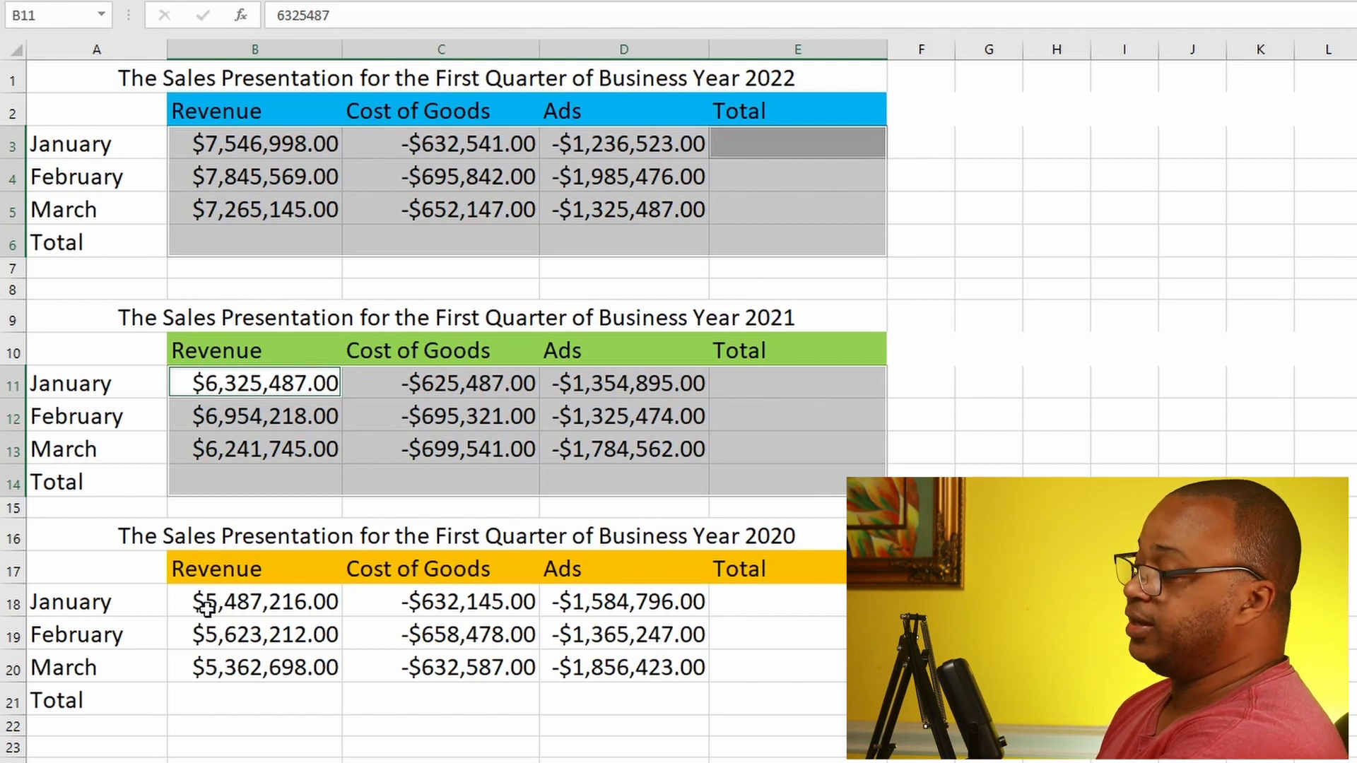
left_click_drag(203, 605, 782, 687)
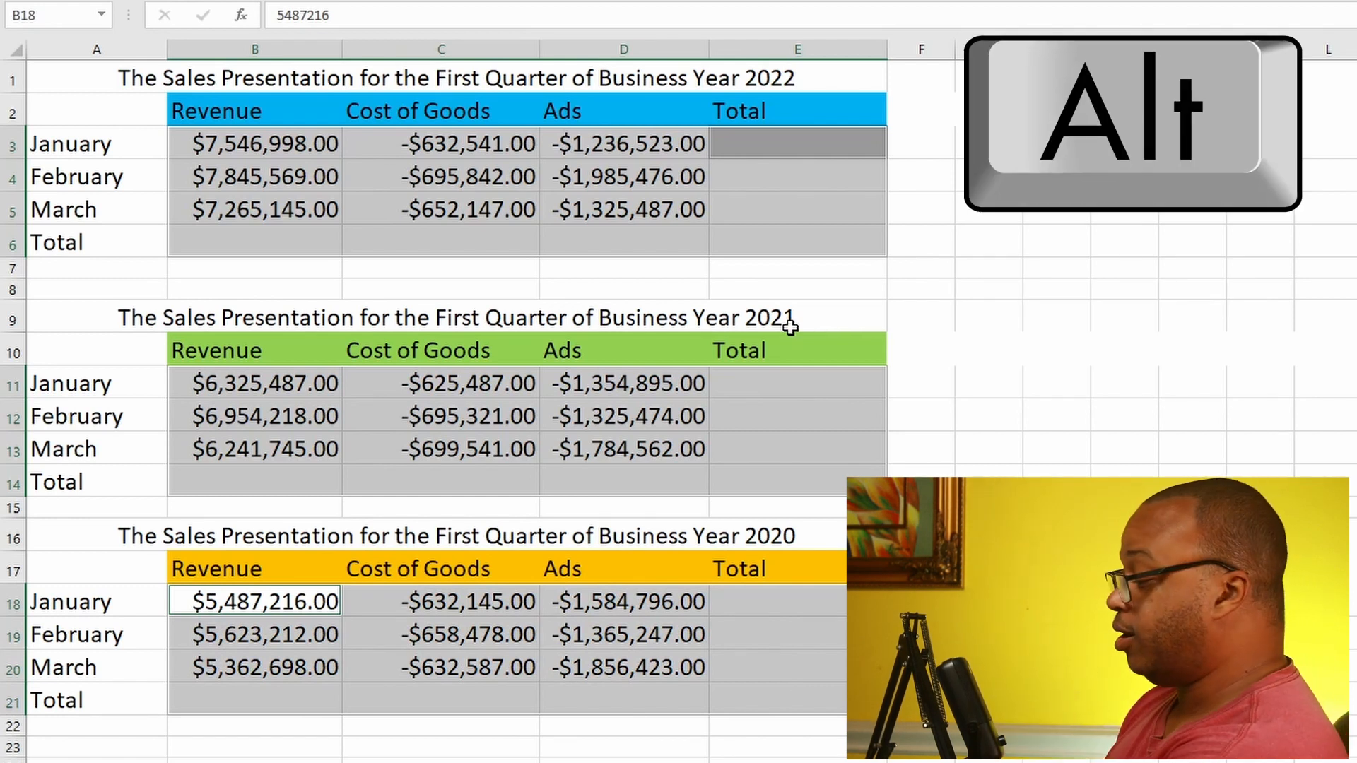
key("alt+equal")
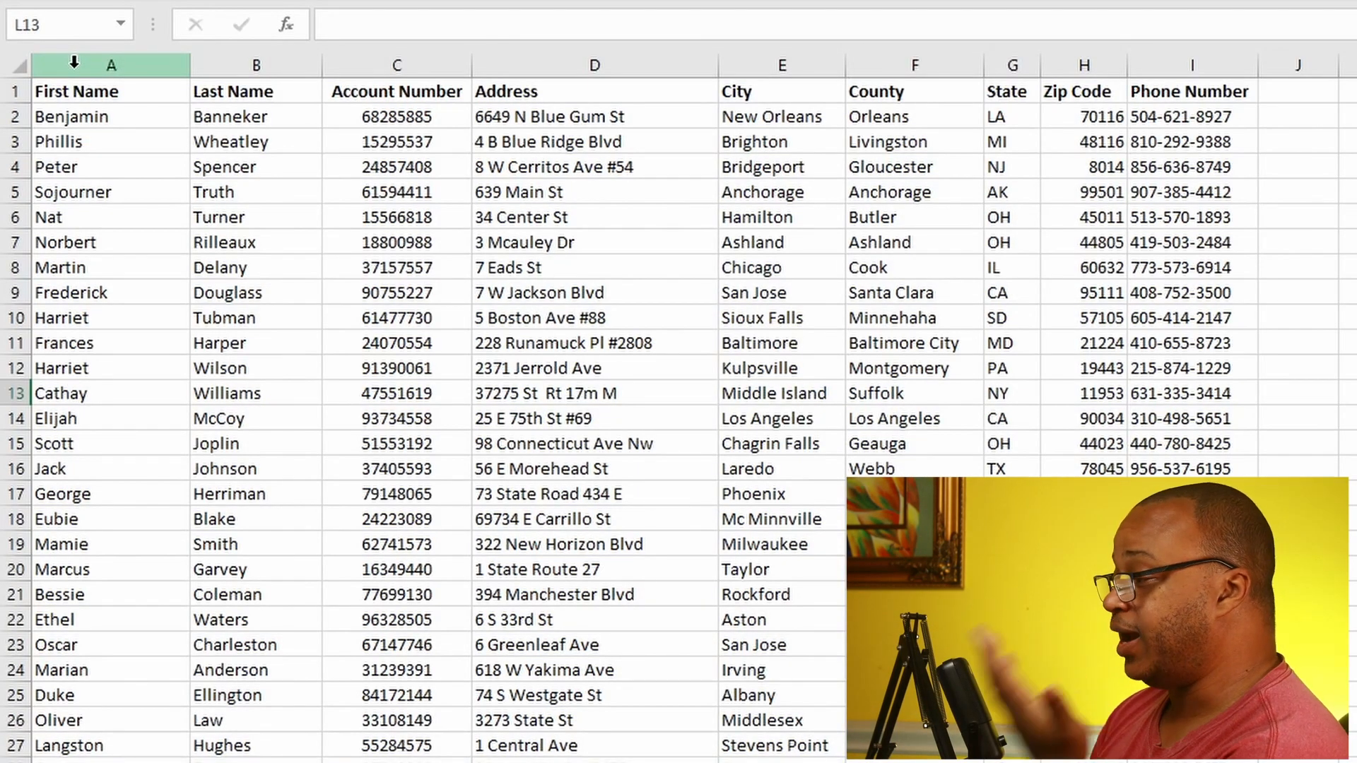
Step: Sort only the First Name column A to Z, continuing with the current selection, and undo that sort
left_click(74, 62)
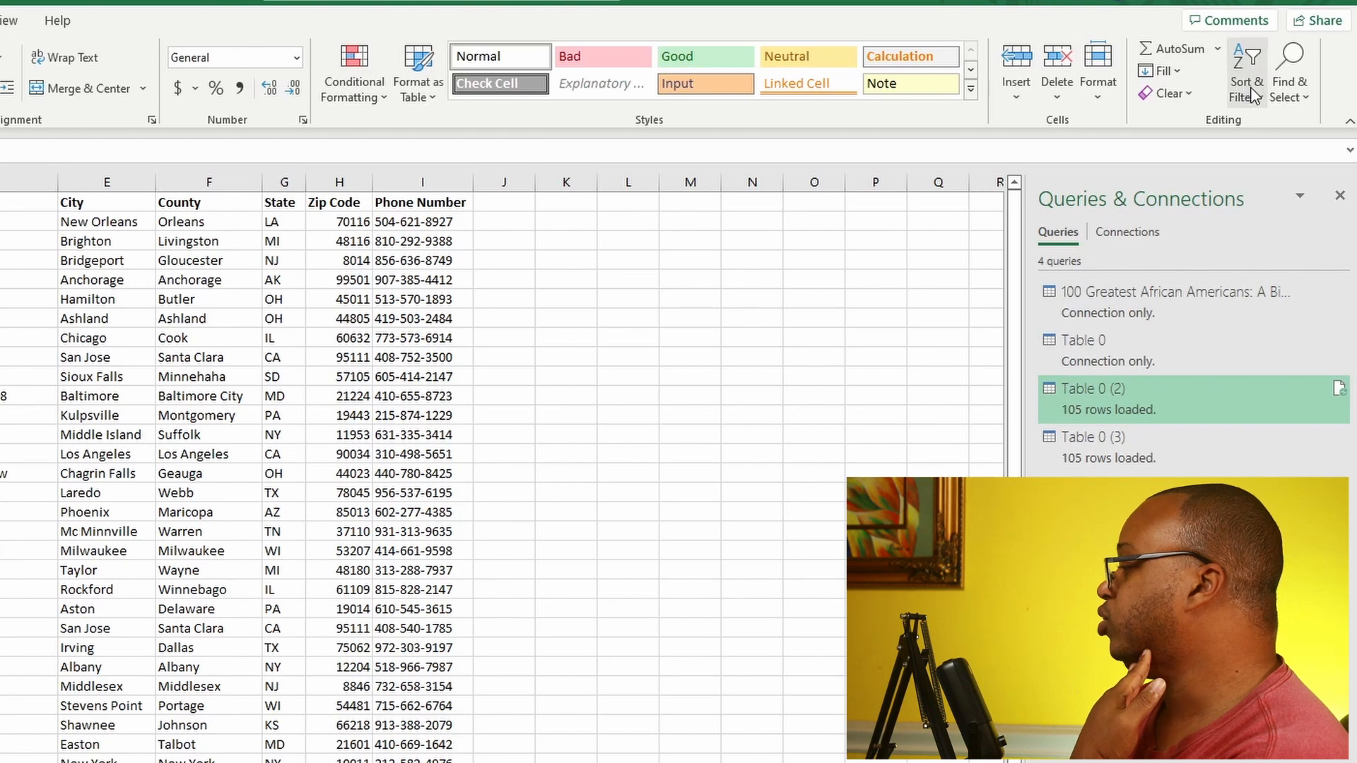
left_click(1250, 94)
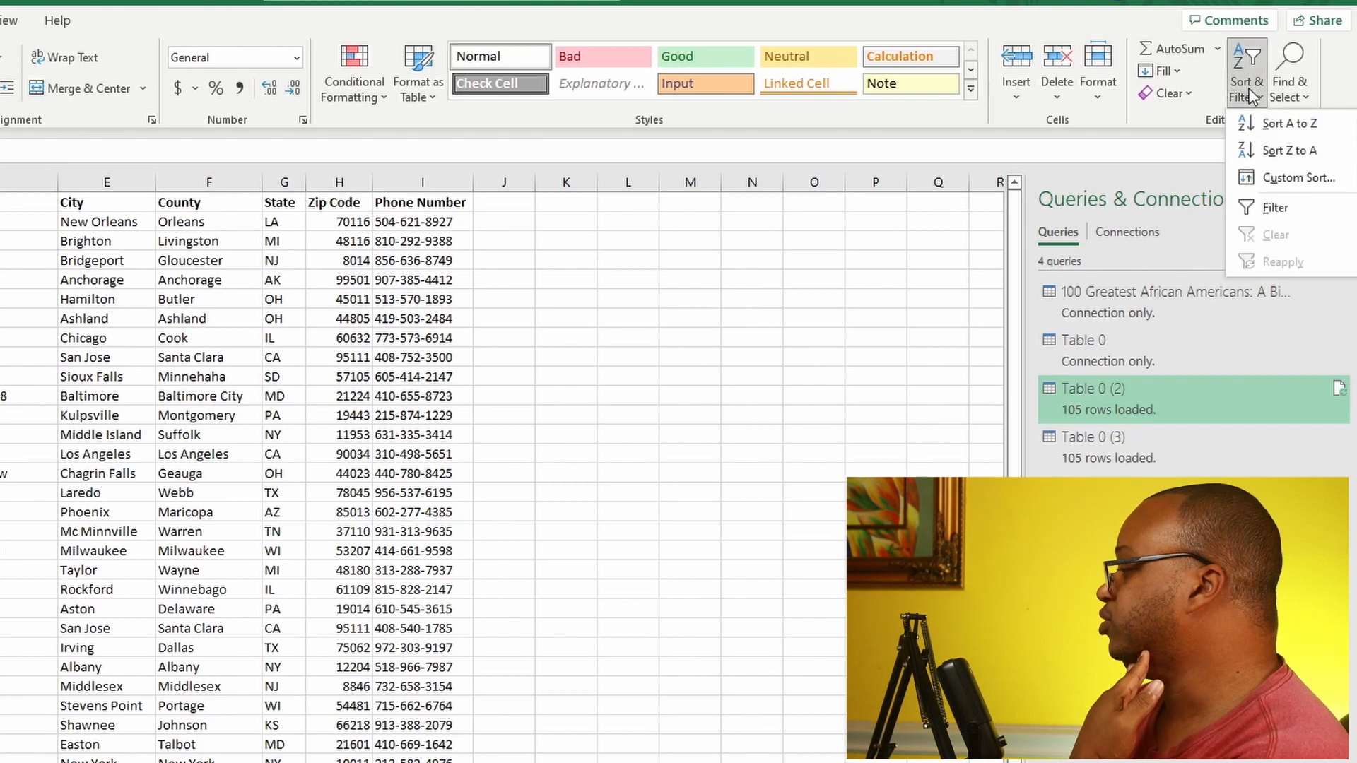
left_click(1276, 125)
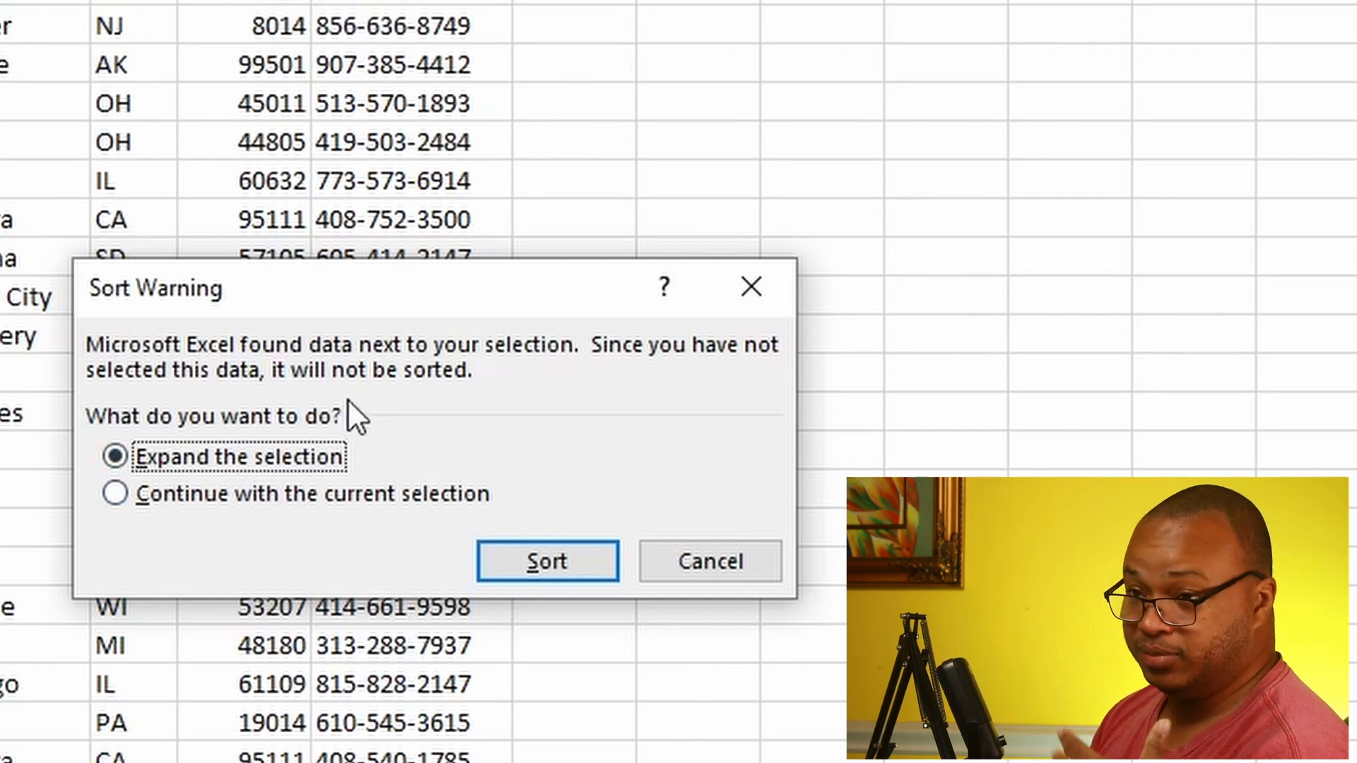
left_click(290, 494)
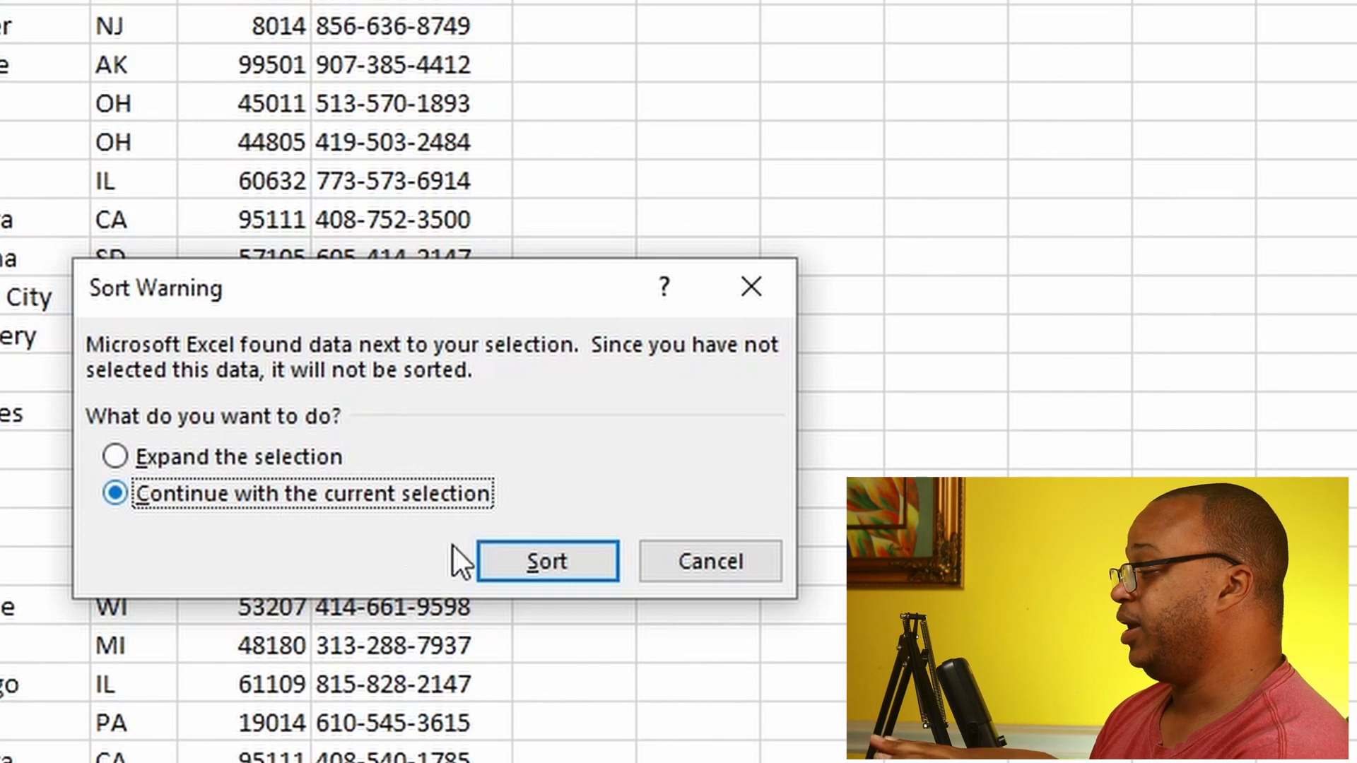
left_click(555, 564)
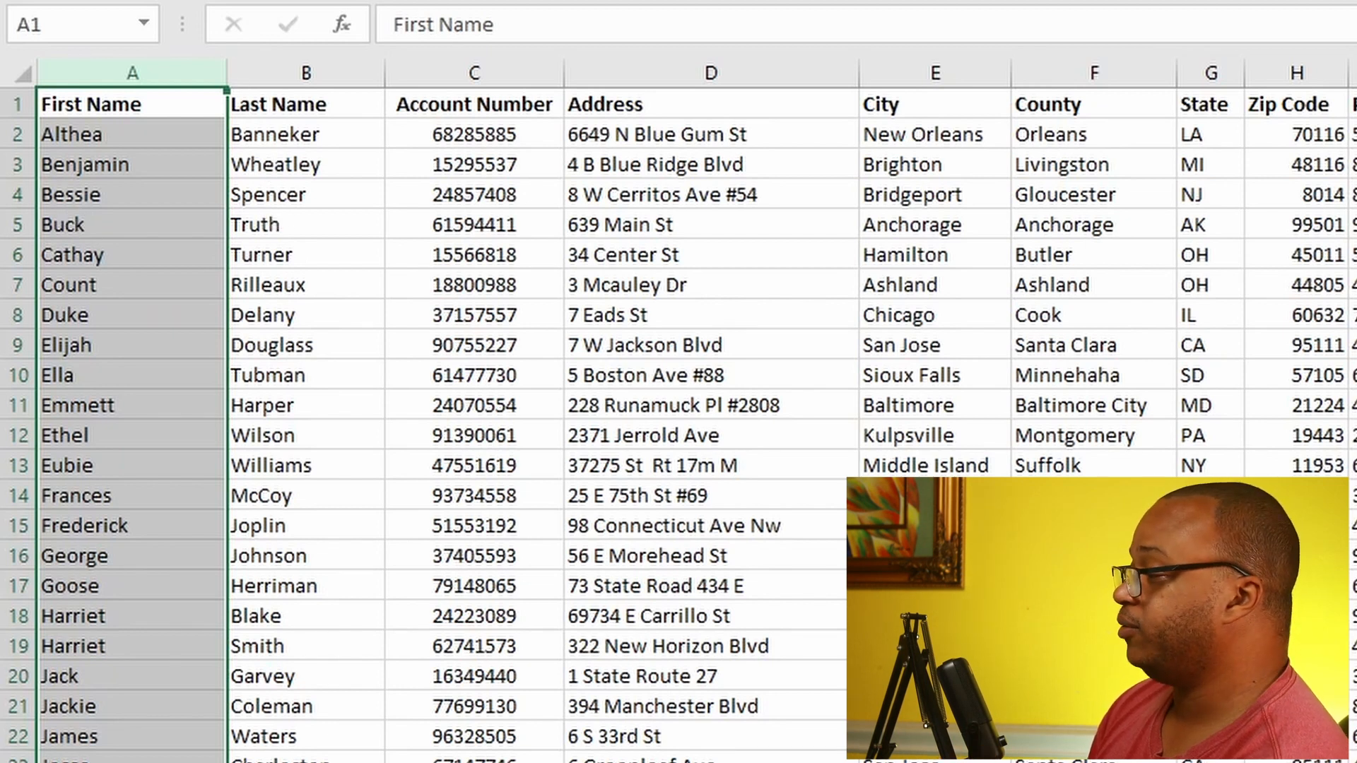
key("ctrl+z")
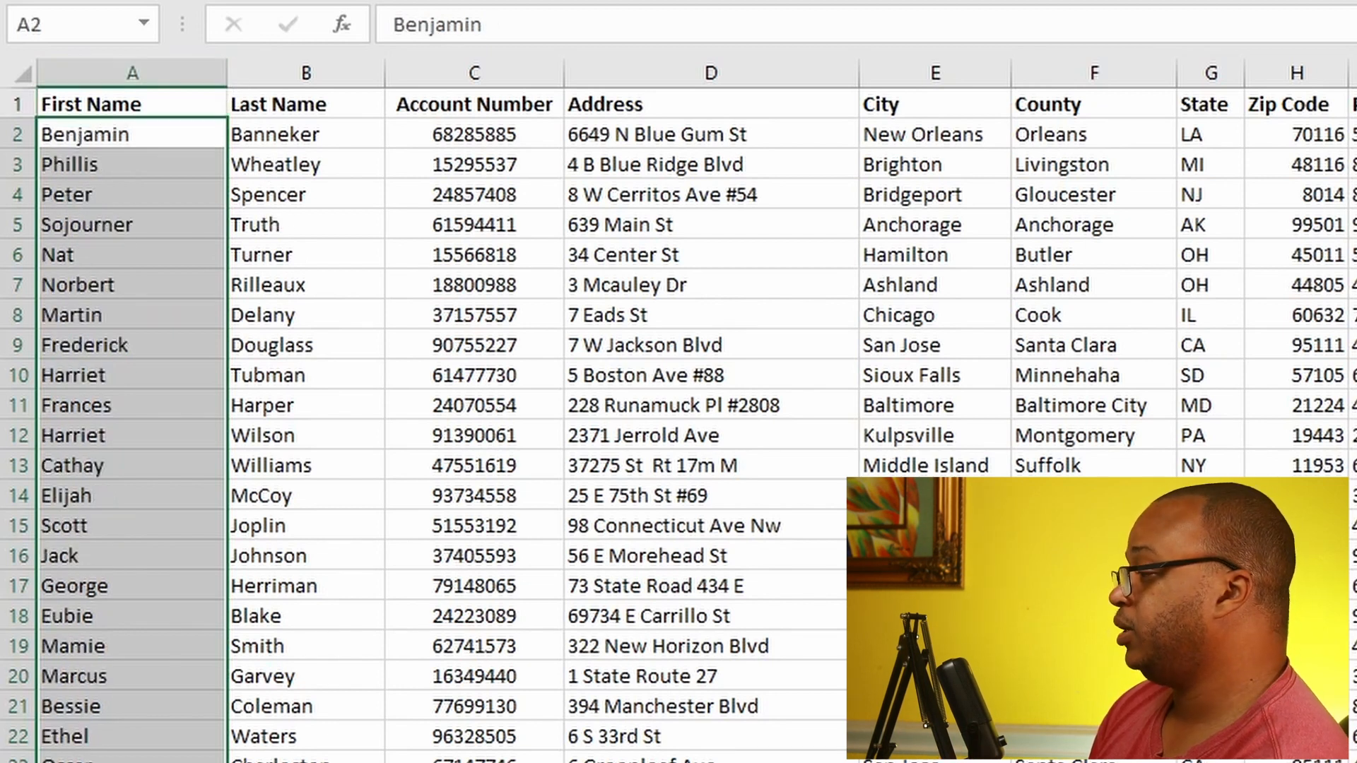
Step: Select the whole sheet and apply a custom sort by First Name on cell values, A to Z
left_click(20, 71)
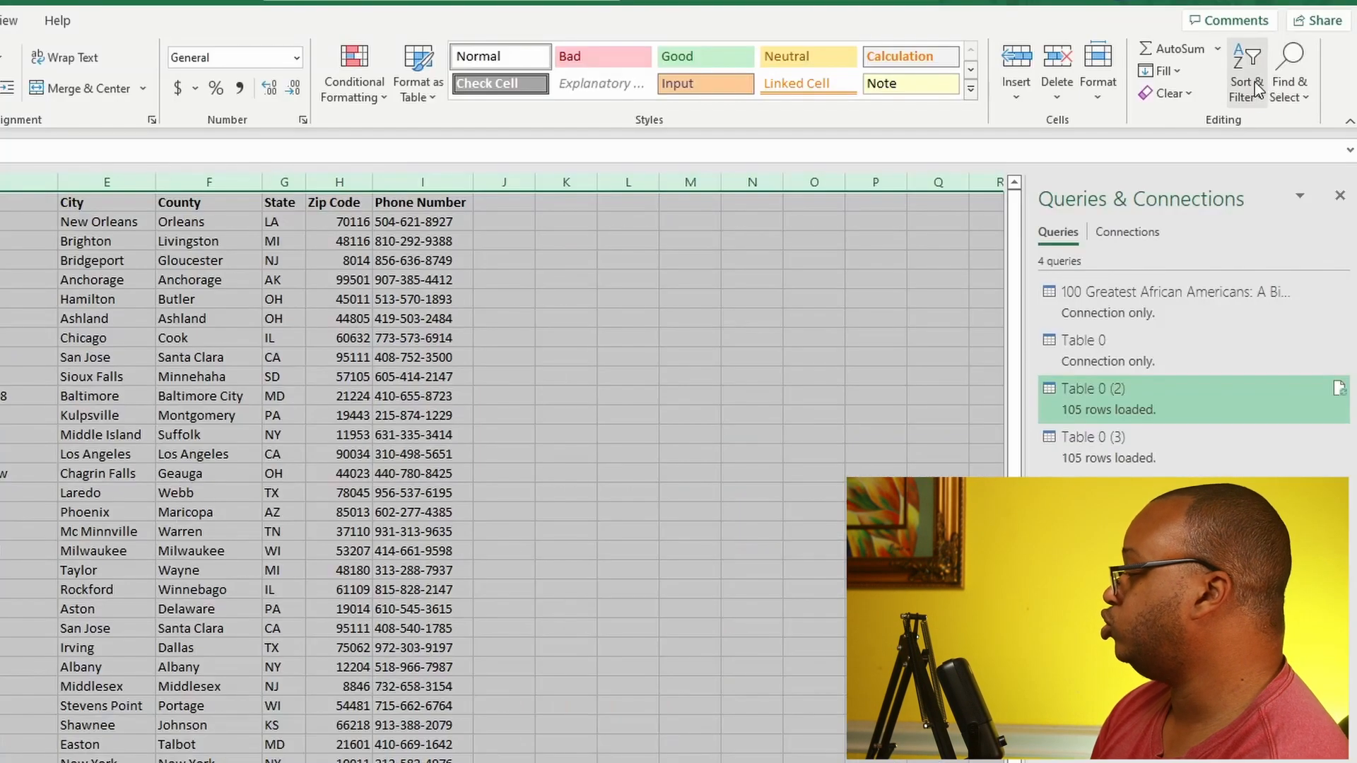
left_click(1249, 91)
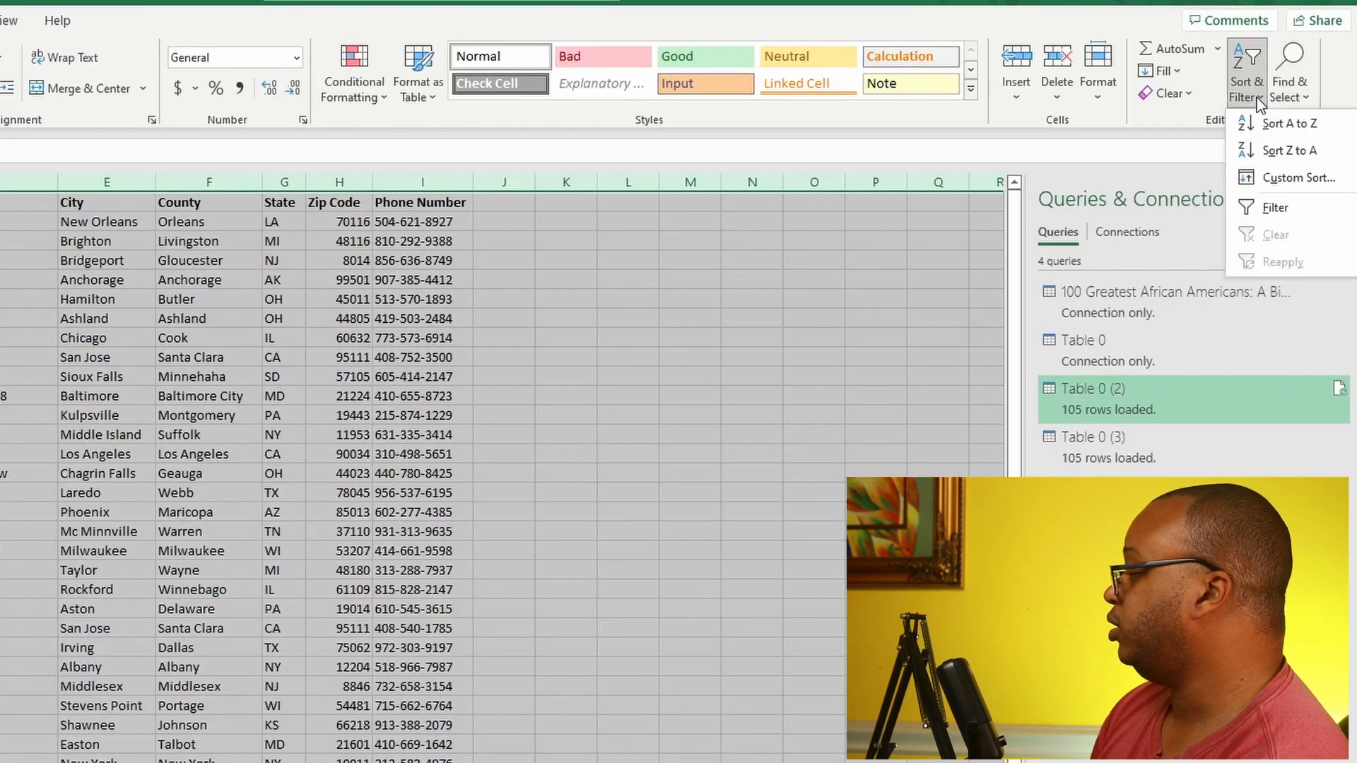
left_click(1286, 177)
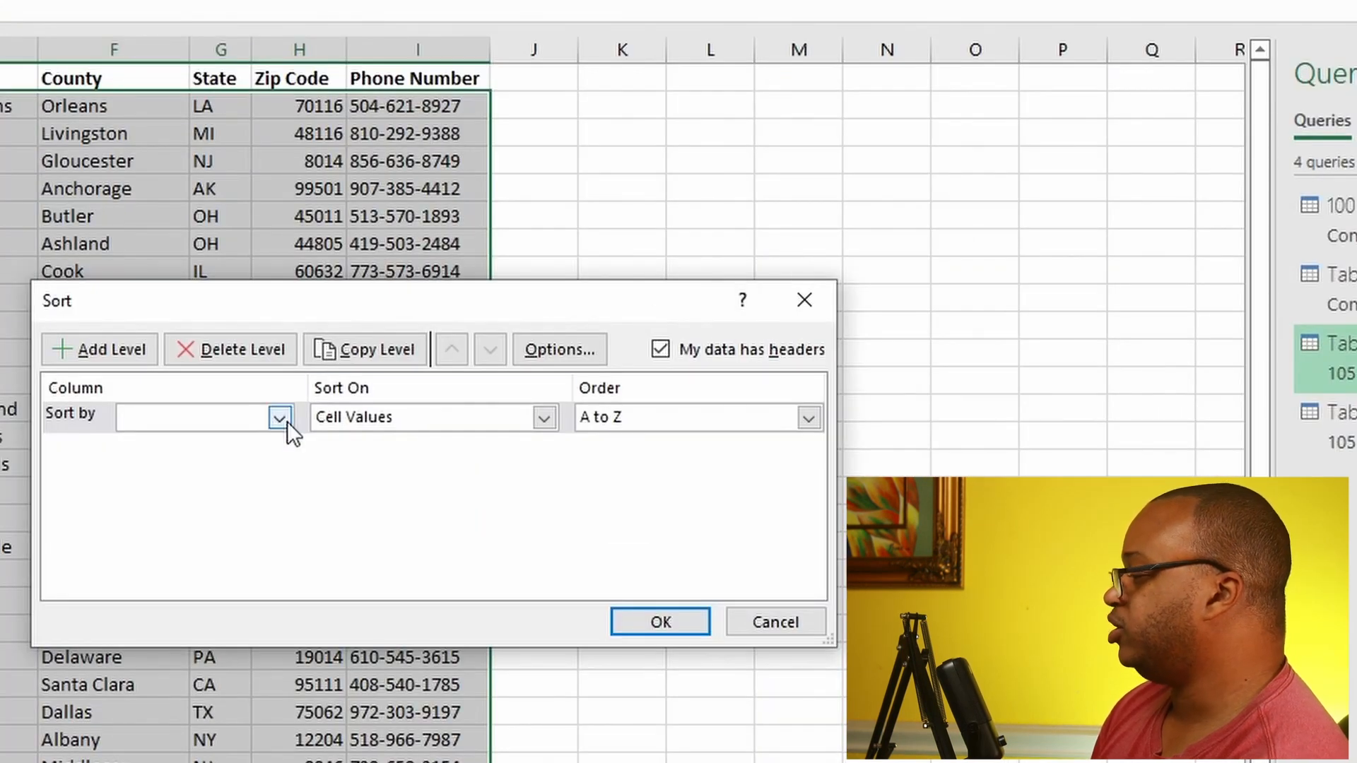
left_click(280, 413)
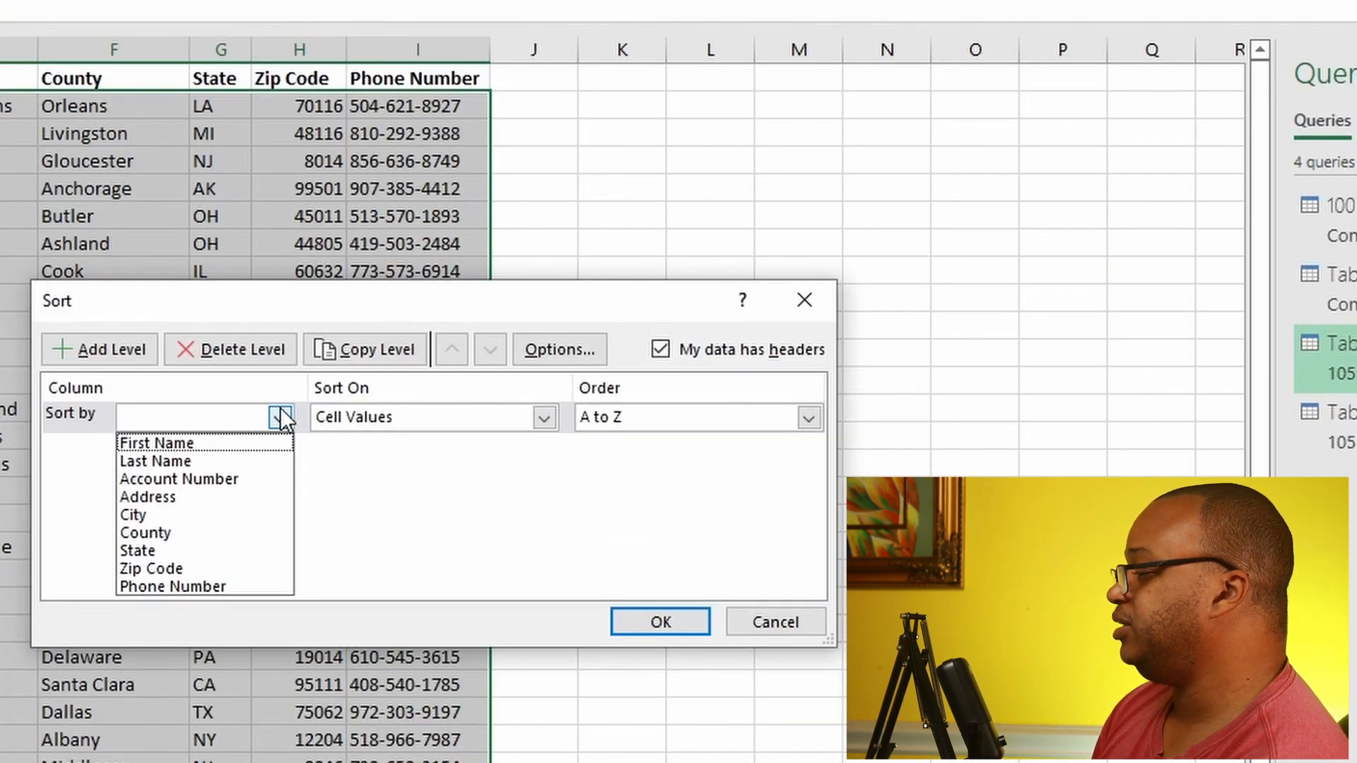
left_click(238, 441)
left_click(662, 624)
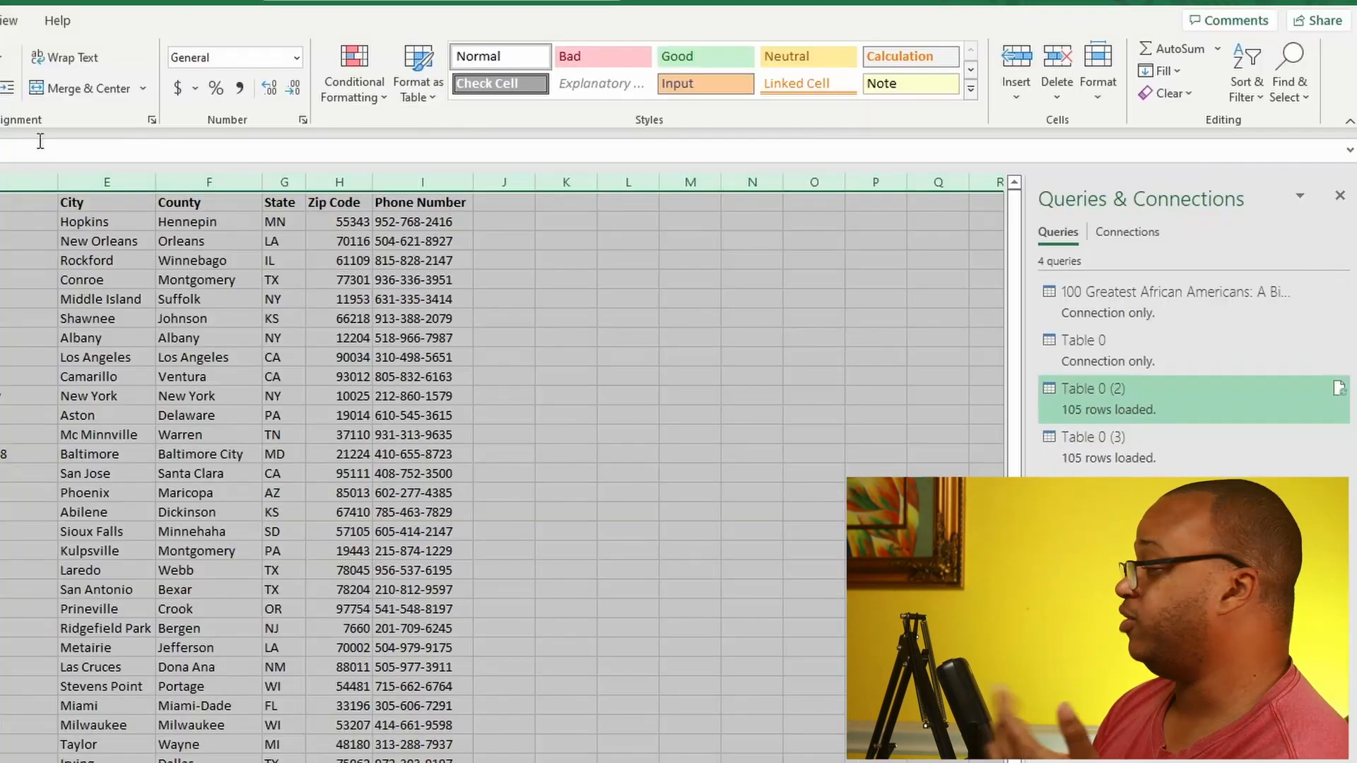
Step: Re-sort the whole contact list with a custom sort by Account Number, smallest to largest
left_click(1246, 83)
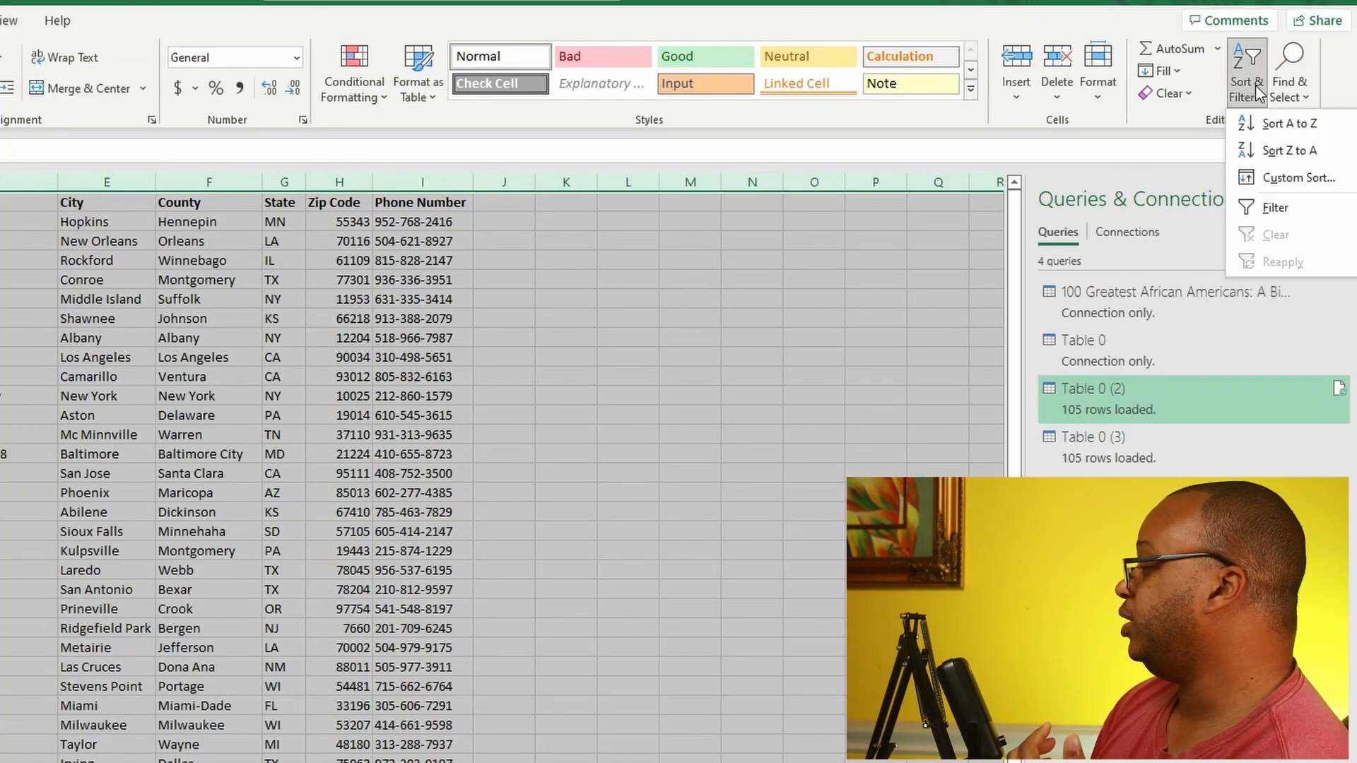
left_click(1298, 179)
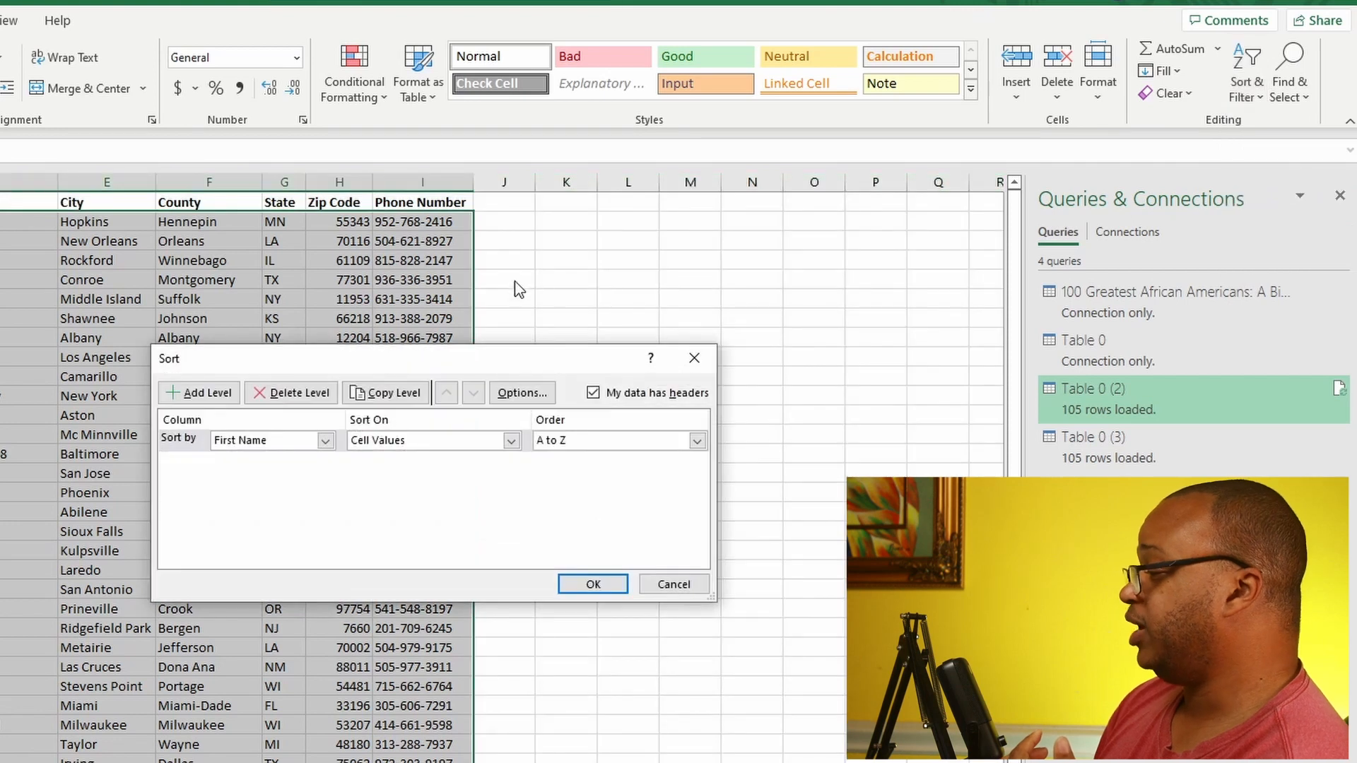
left_click(325, 441)
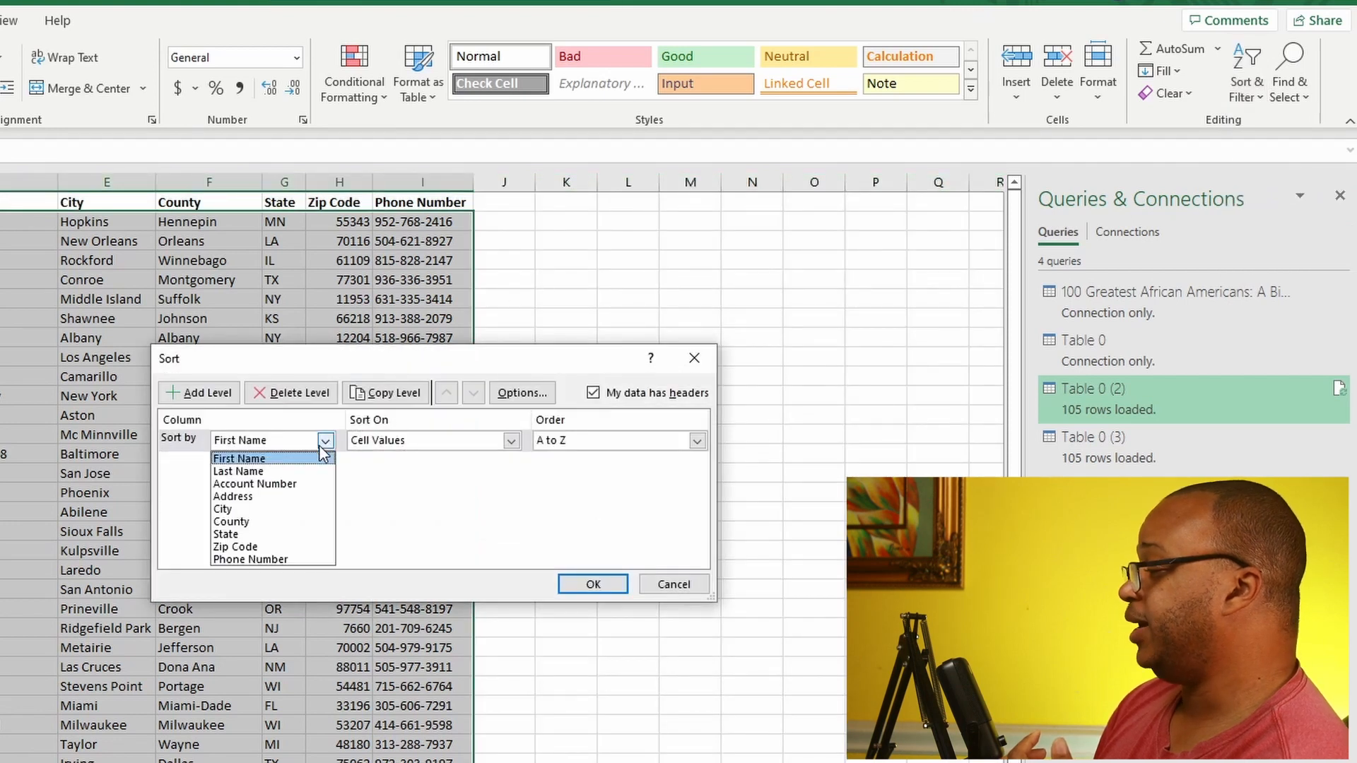
left_click(288, 485)
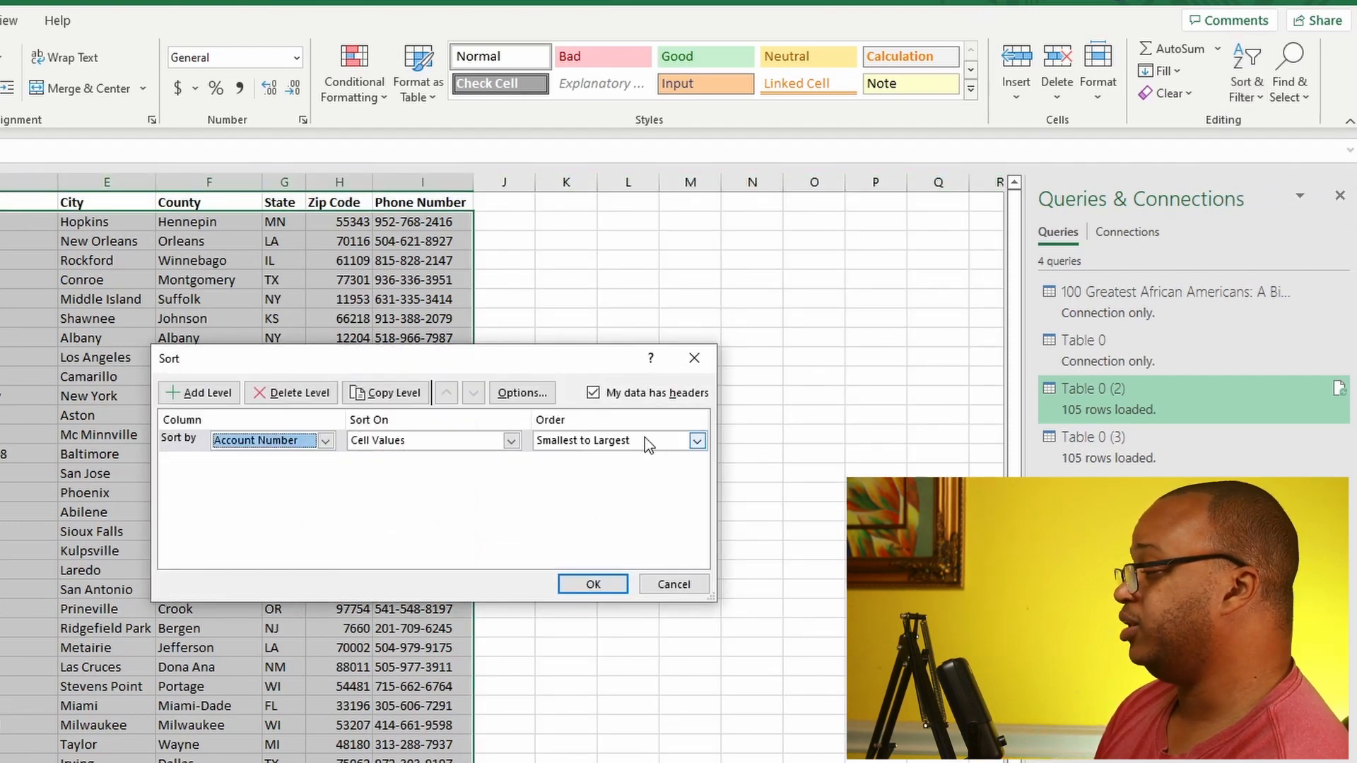
left_click(593, 586)
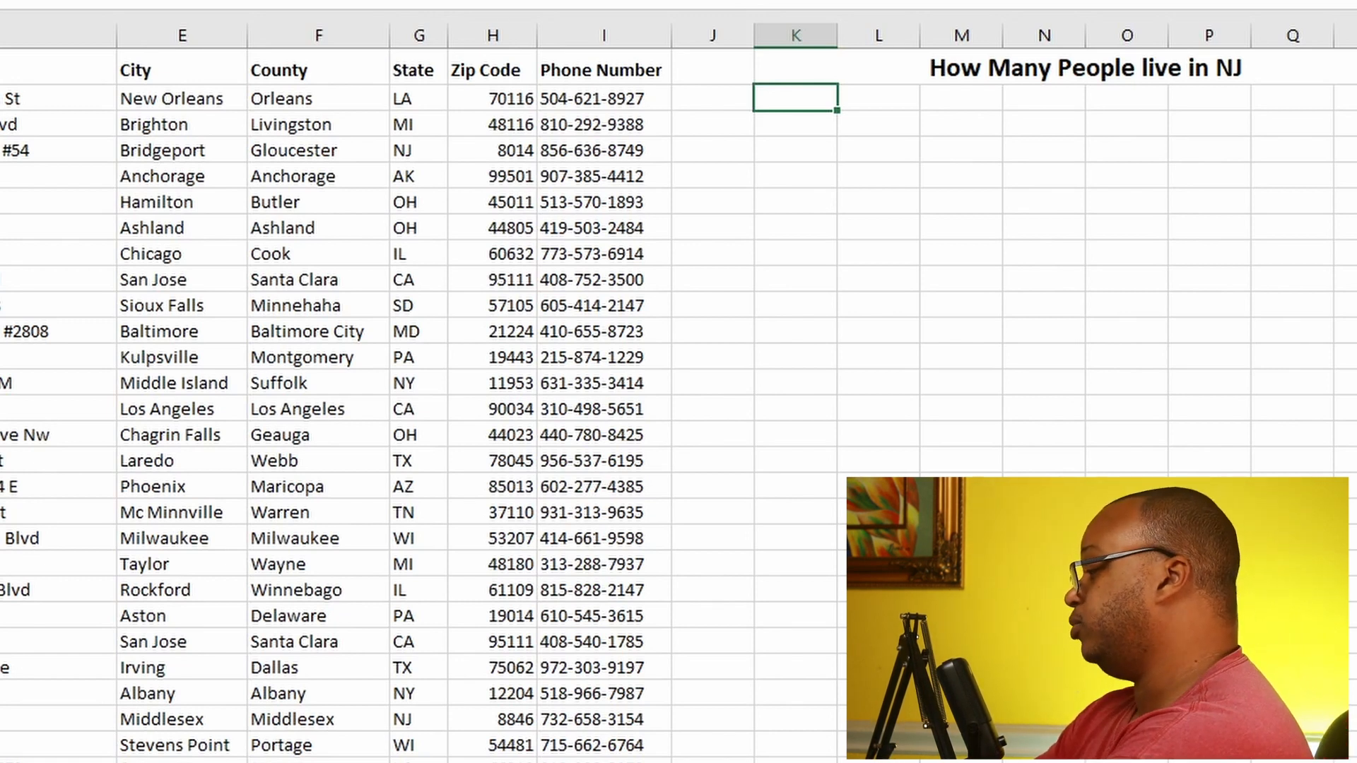
Step: Count the people living in New Jersey in K2 with the formula =COUNTIF(G2:G47, "NJ") over the State column
type("COU")
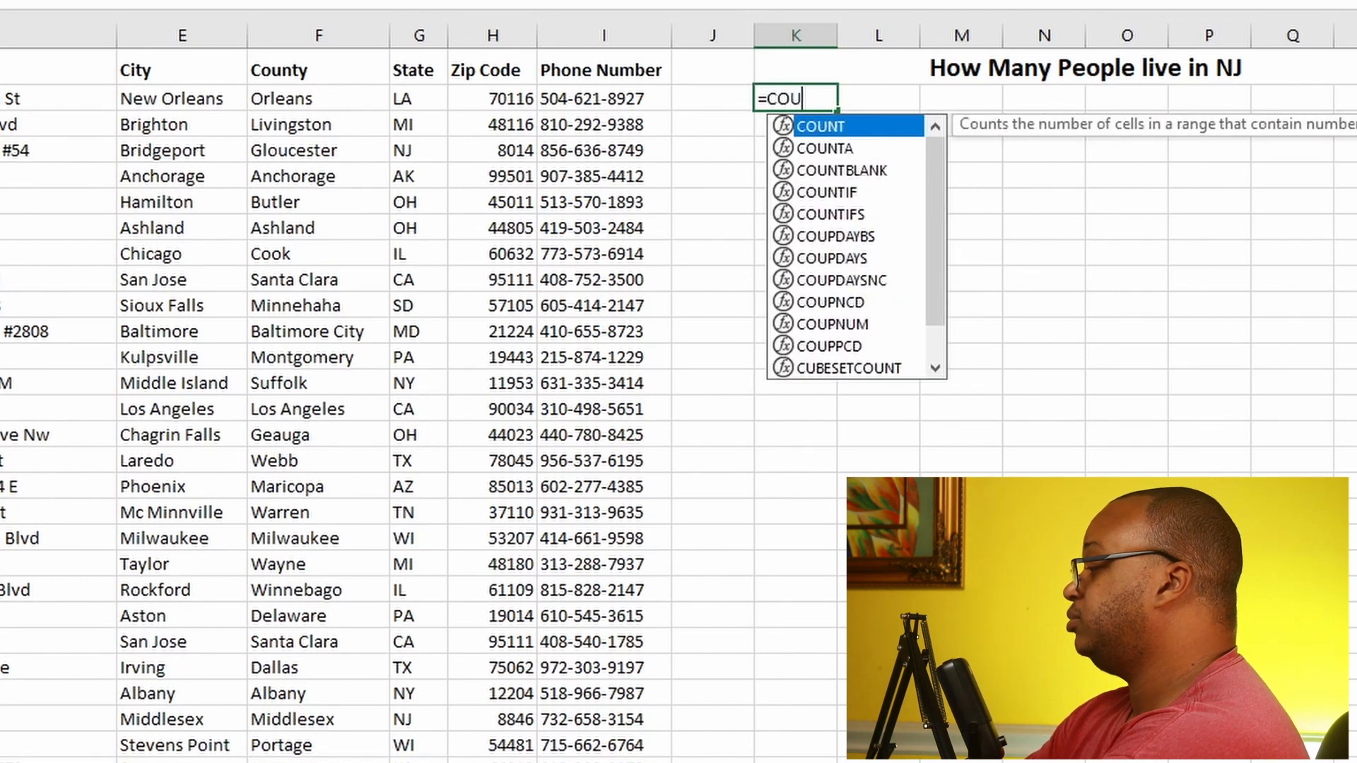
type("NTIF")
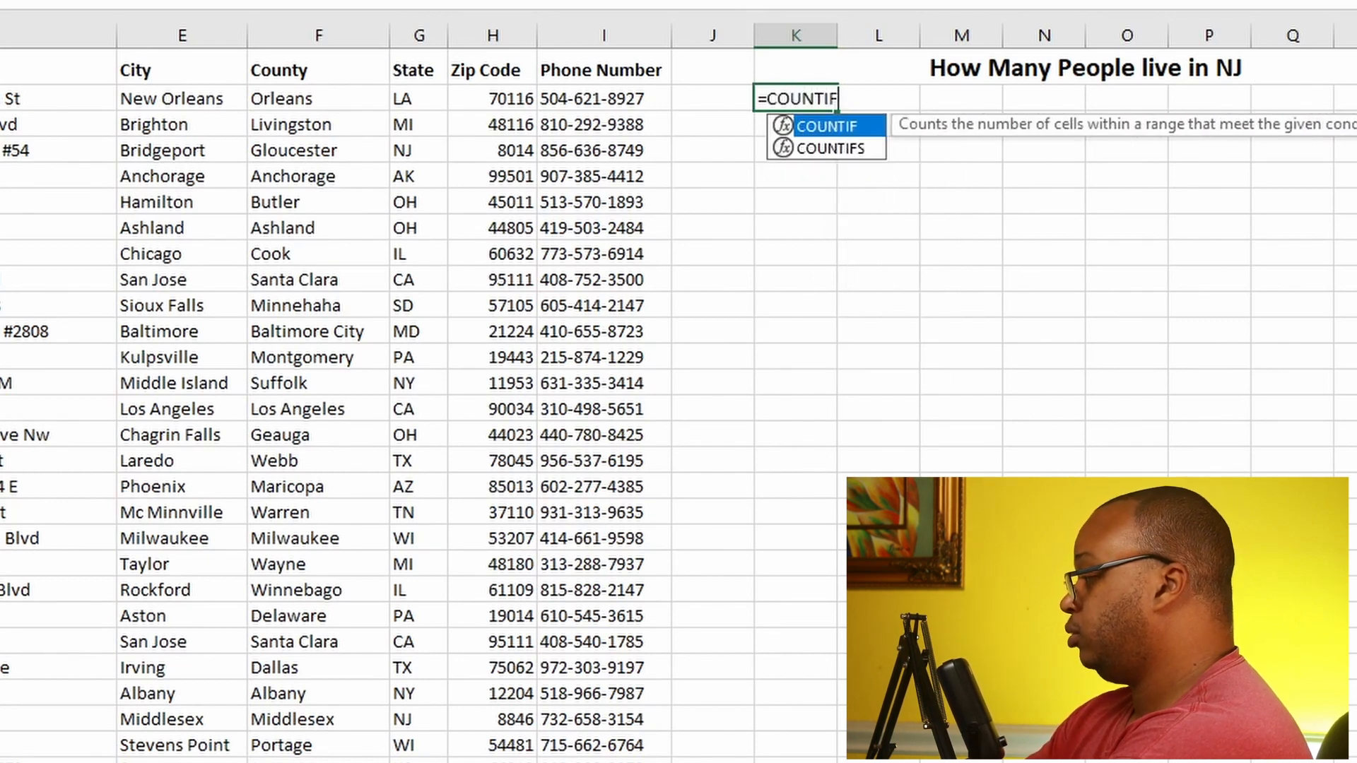
type("(")
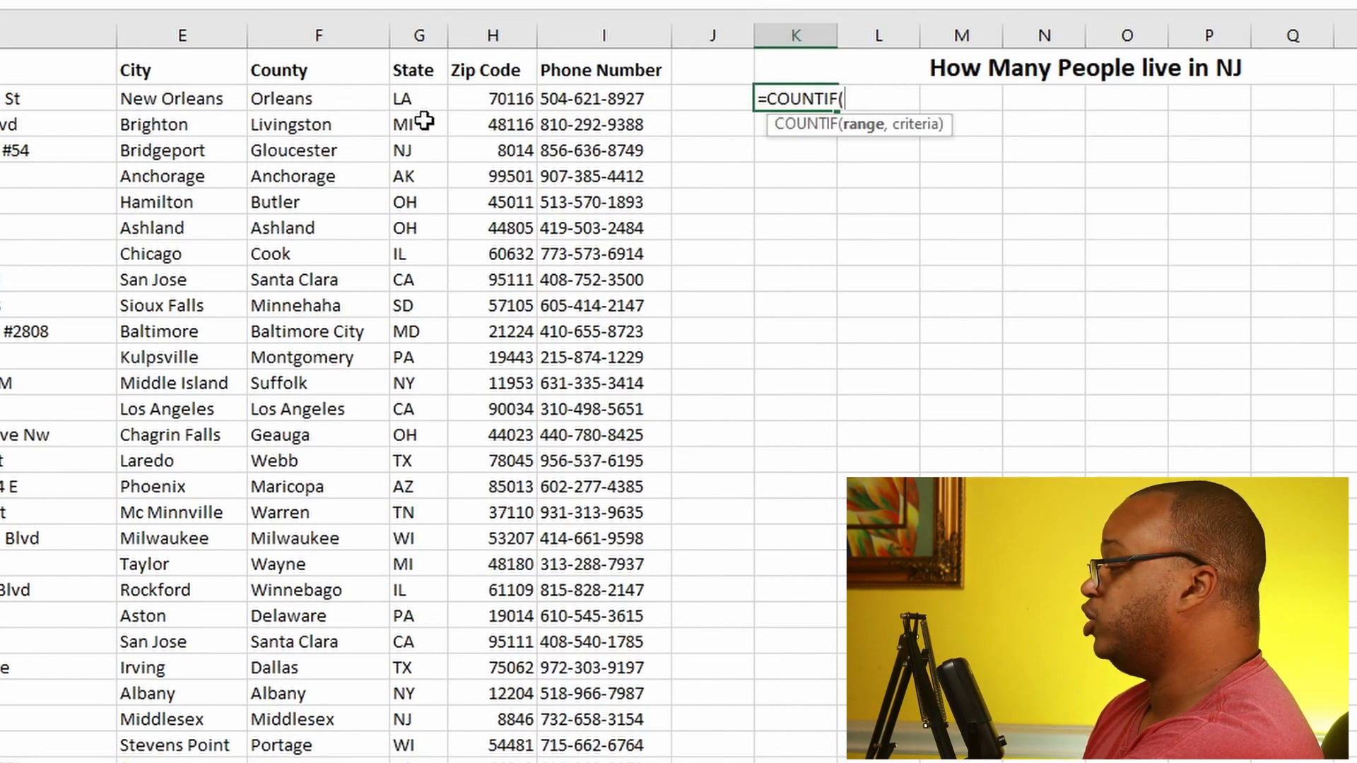
left_click_drag(421, 94, 424, 762)
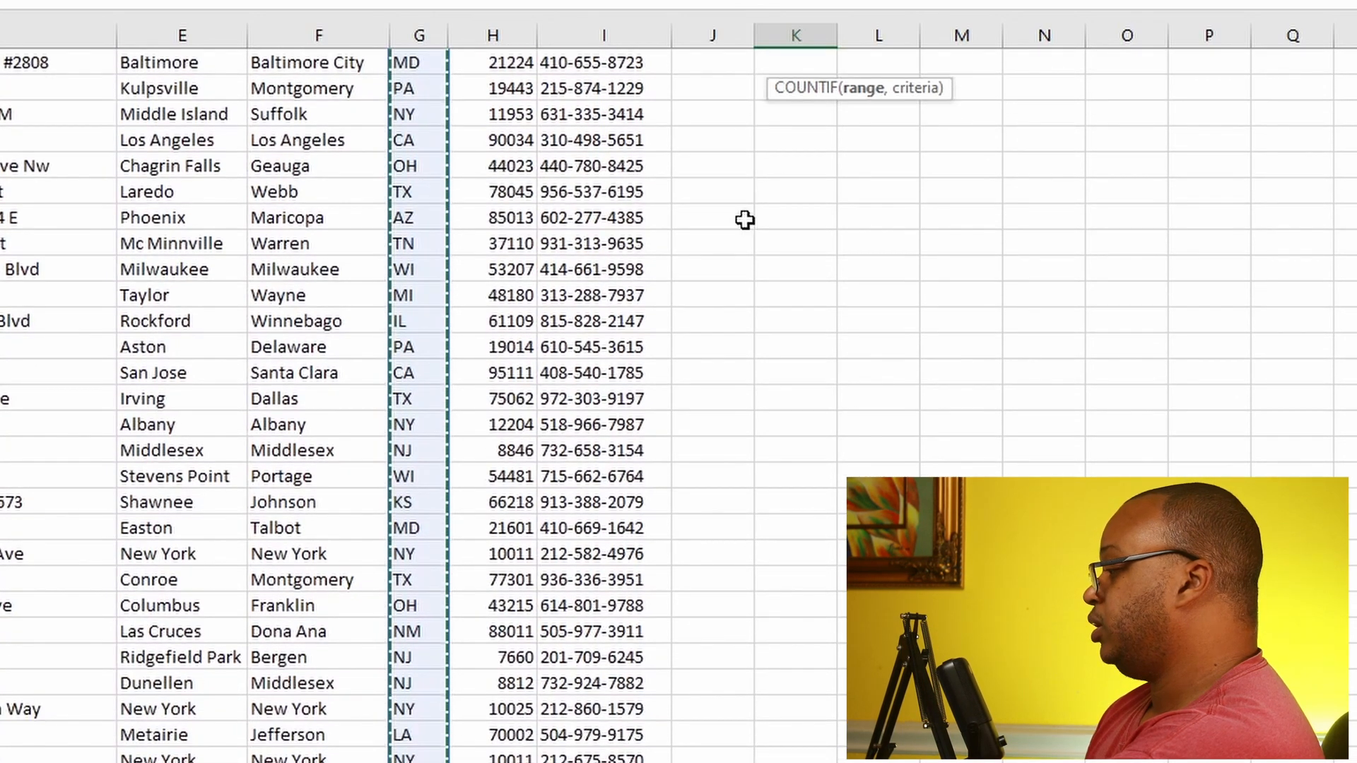
scroll(808, 170, "up", 4)
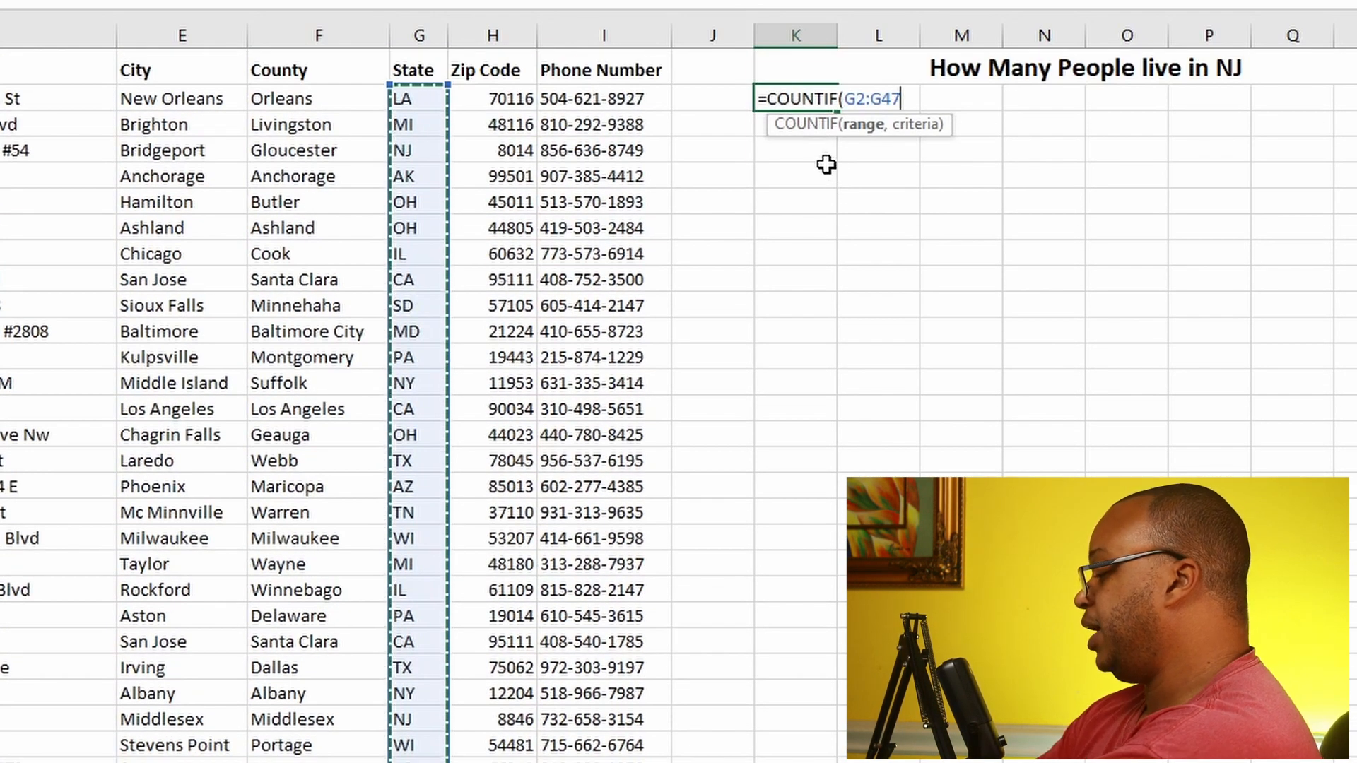
type(",")
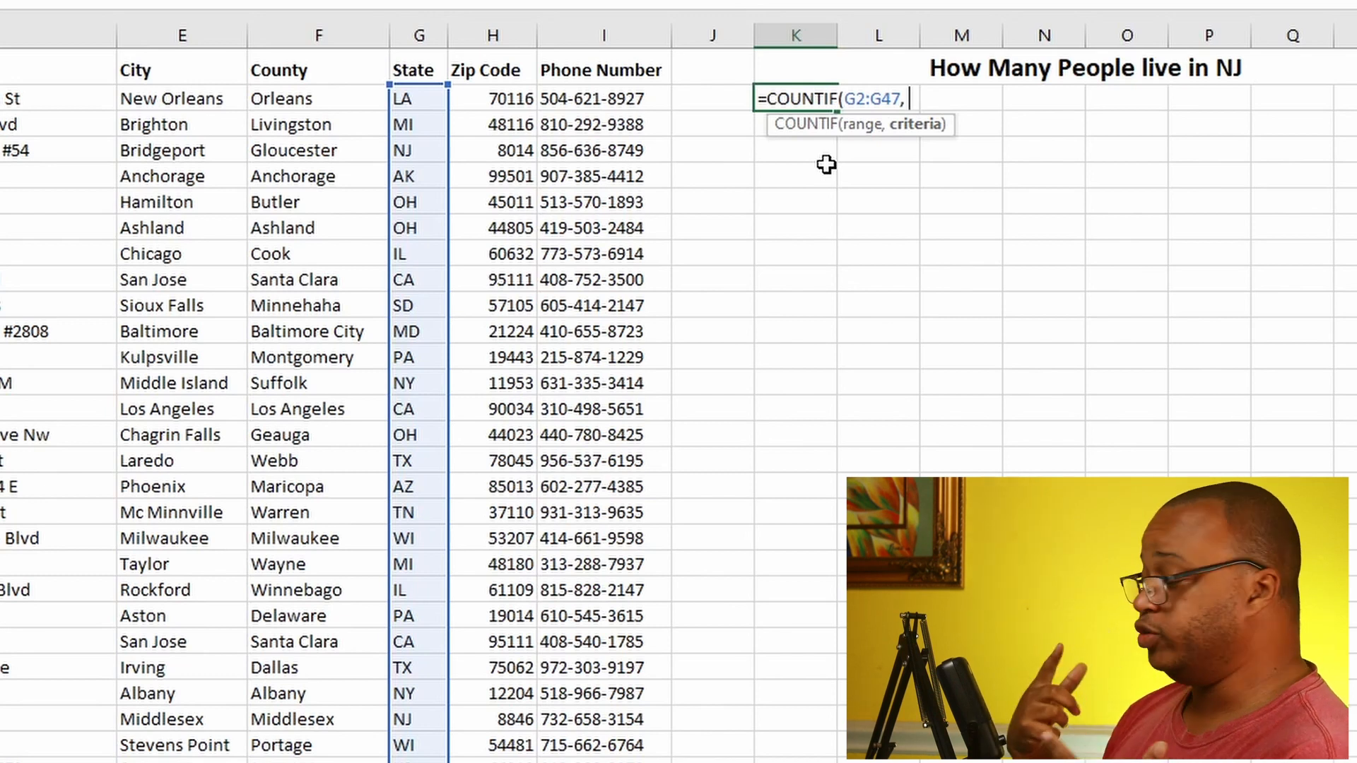
type("\"nj")
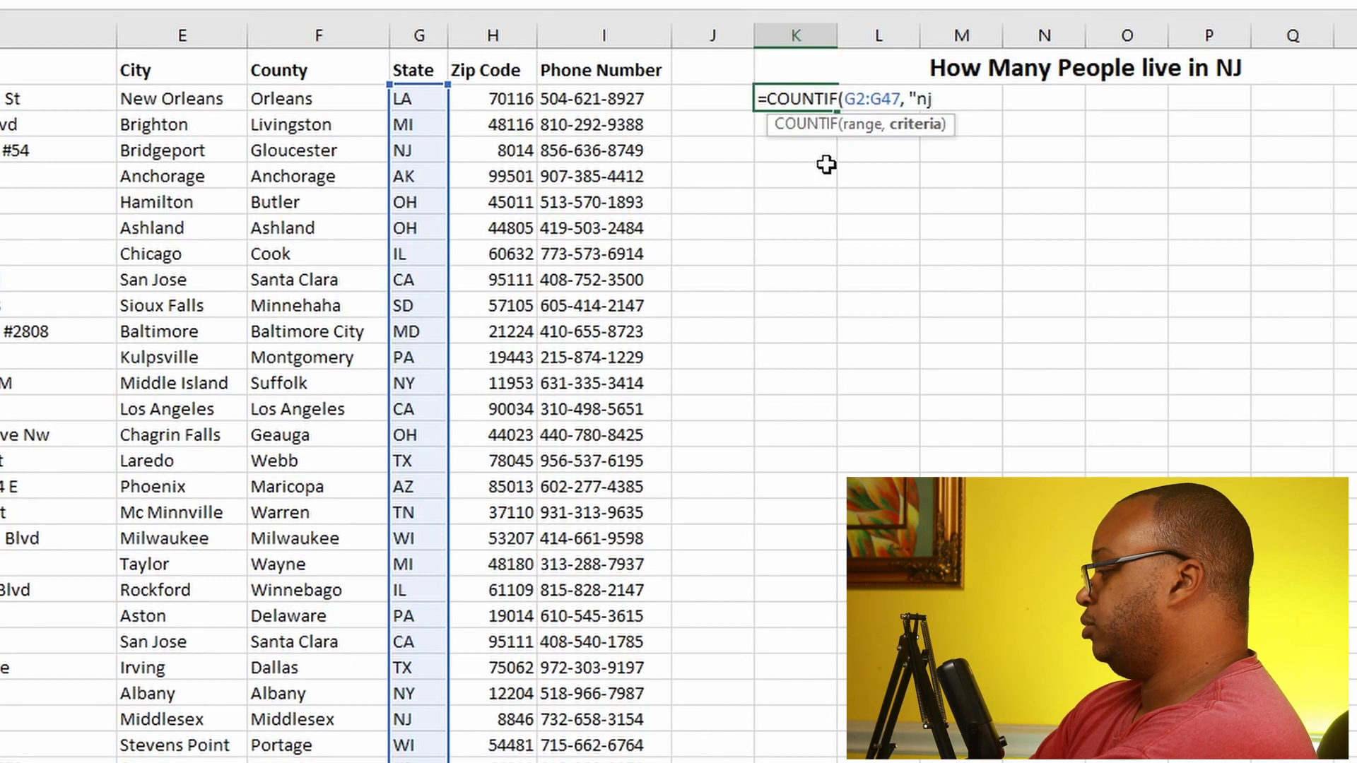
key("BackSpace")
key("BackSpace")
type("NJ")
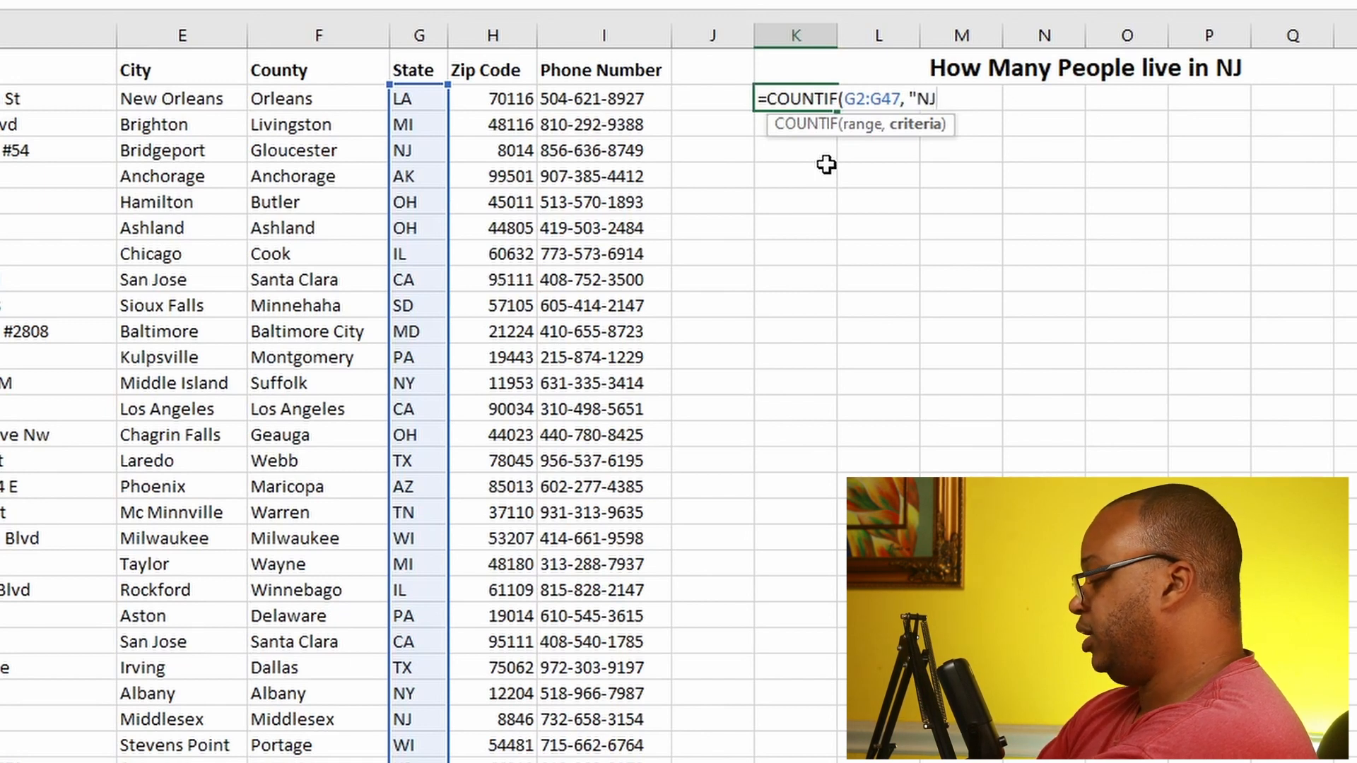
type("\"")
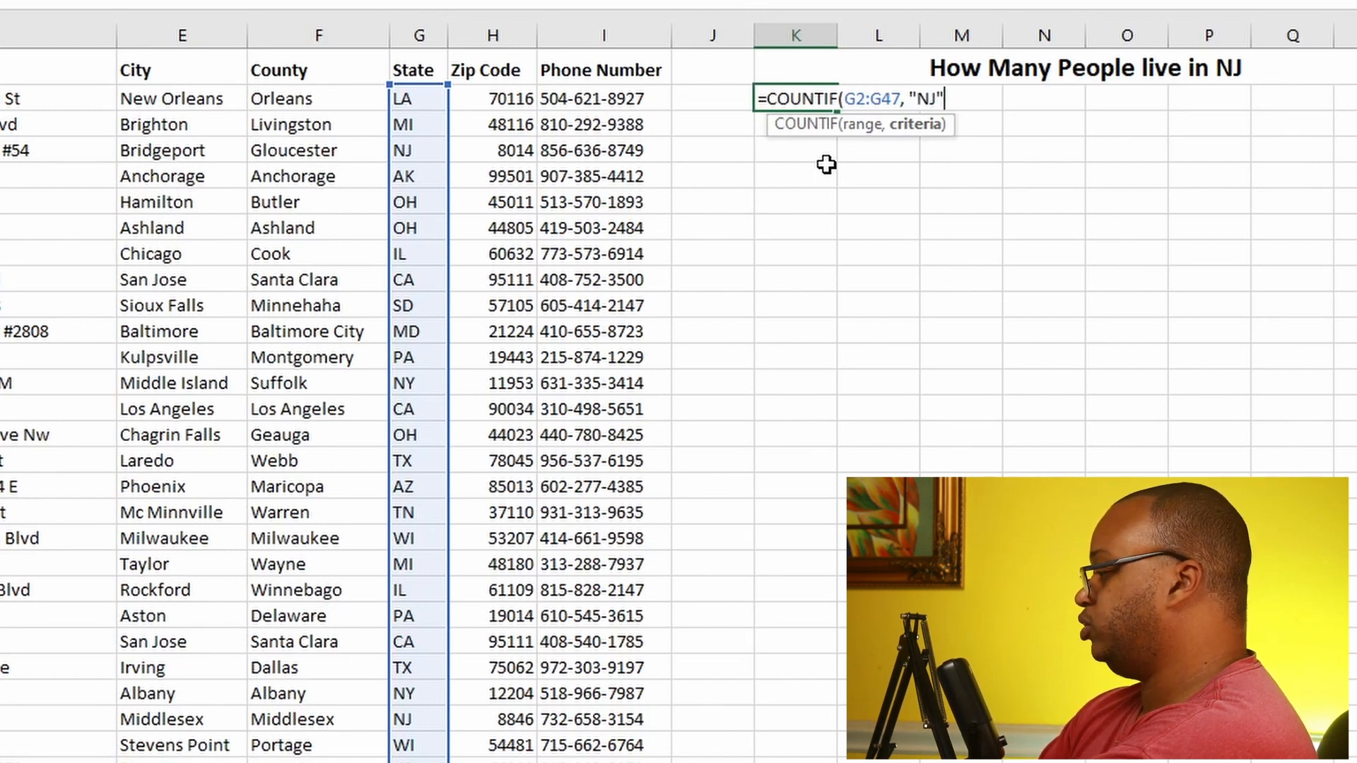
type(")")
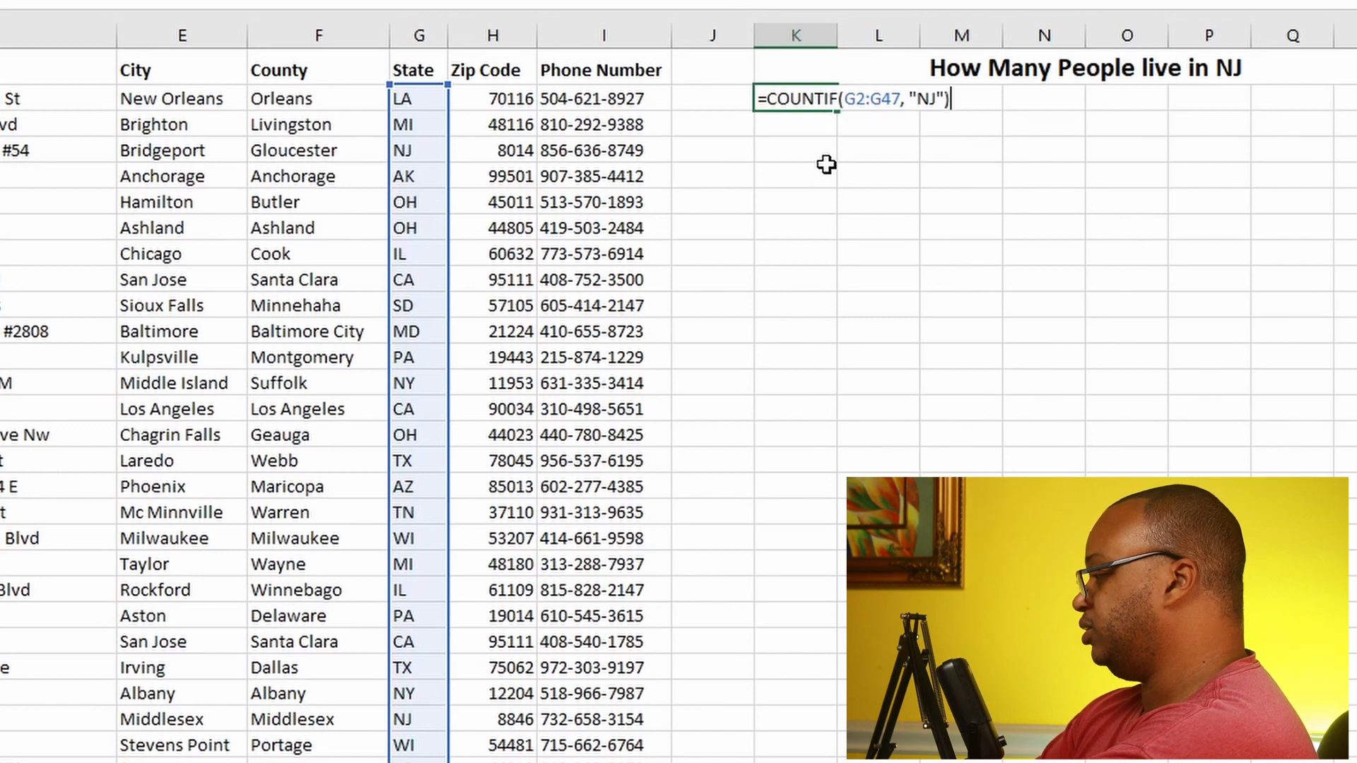
key("Return")
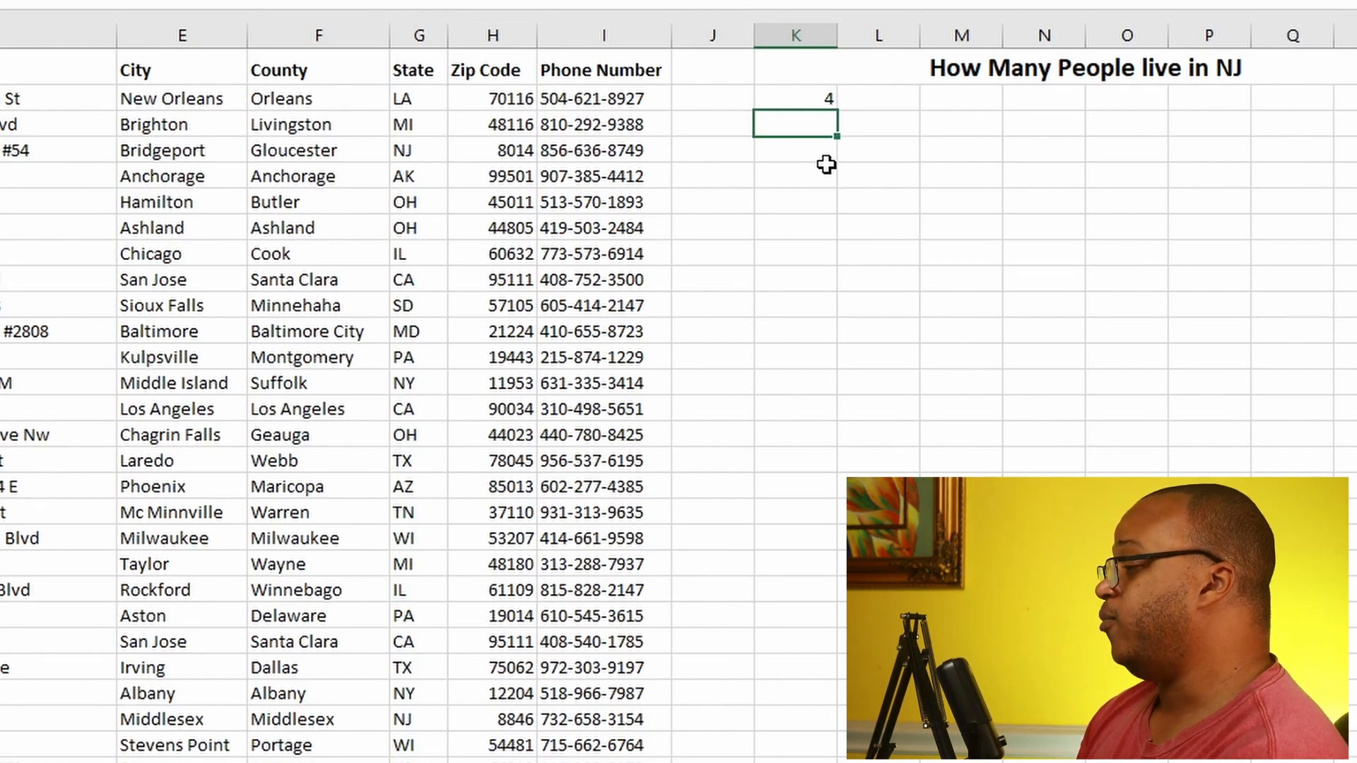
Step: Begin a COUNTIF formula in K4 with the City column cells E2:E47 as its range
left_click(814, 147)
type("=")
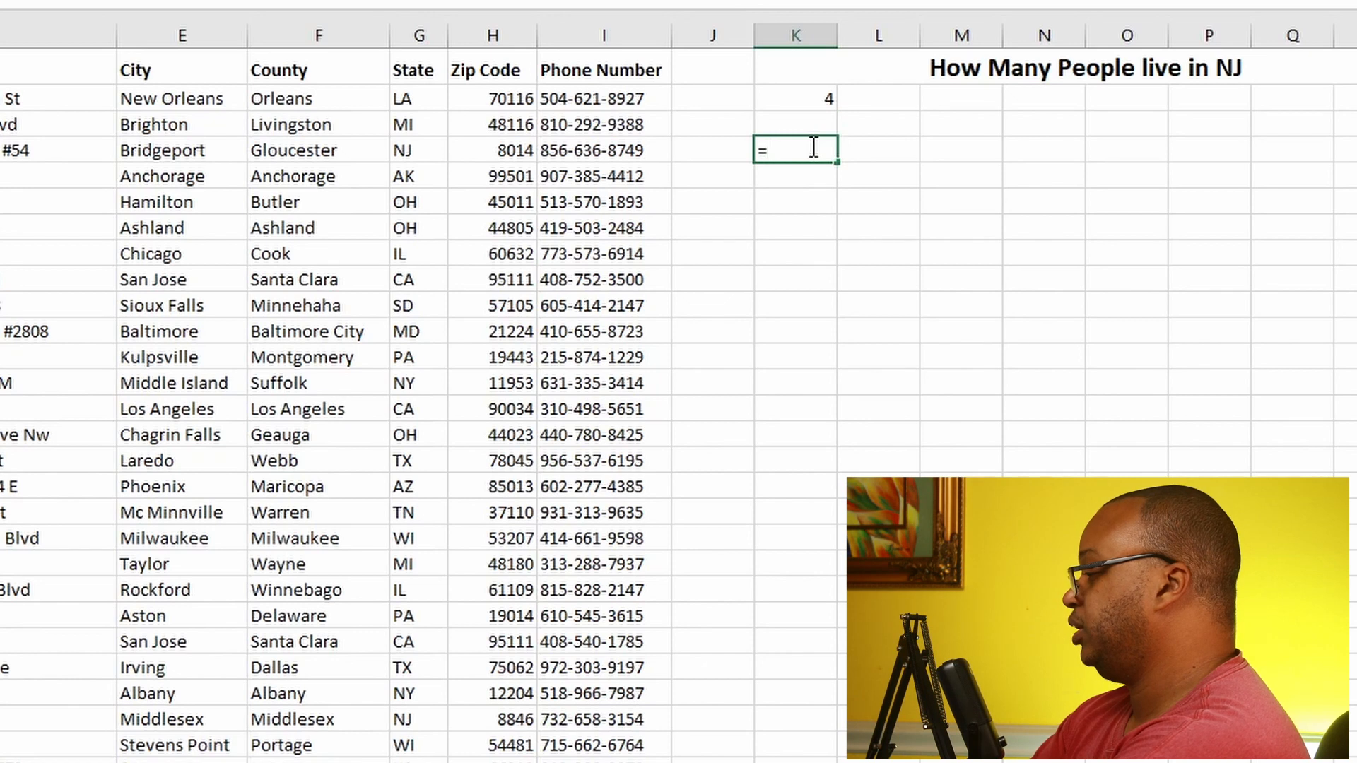
type("CON")
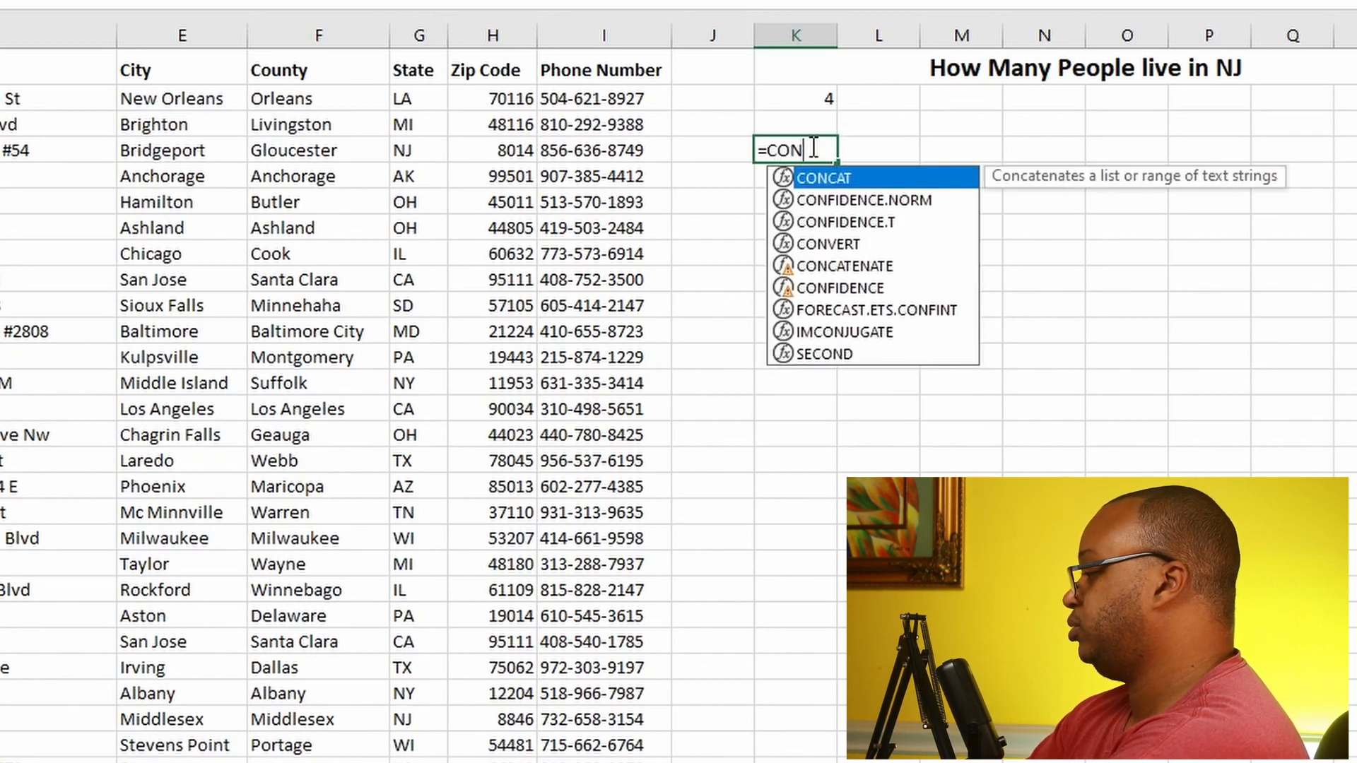
key("BackSpace")
type("UNTIF")
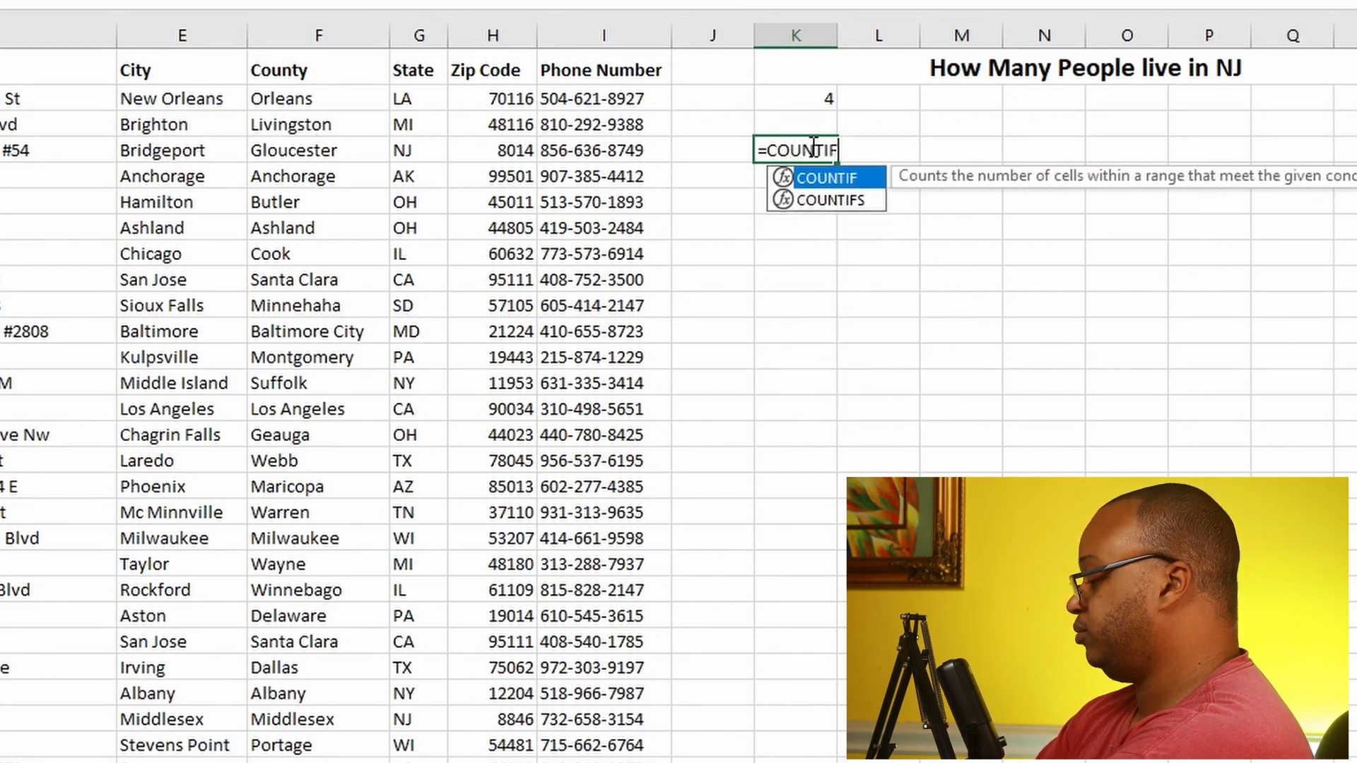
type("(")
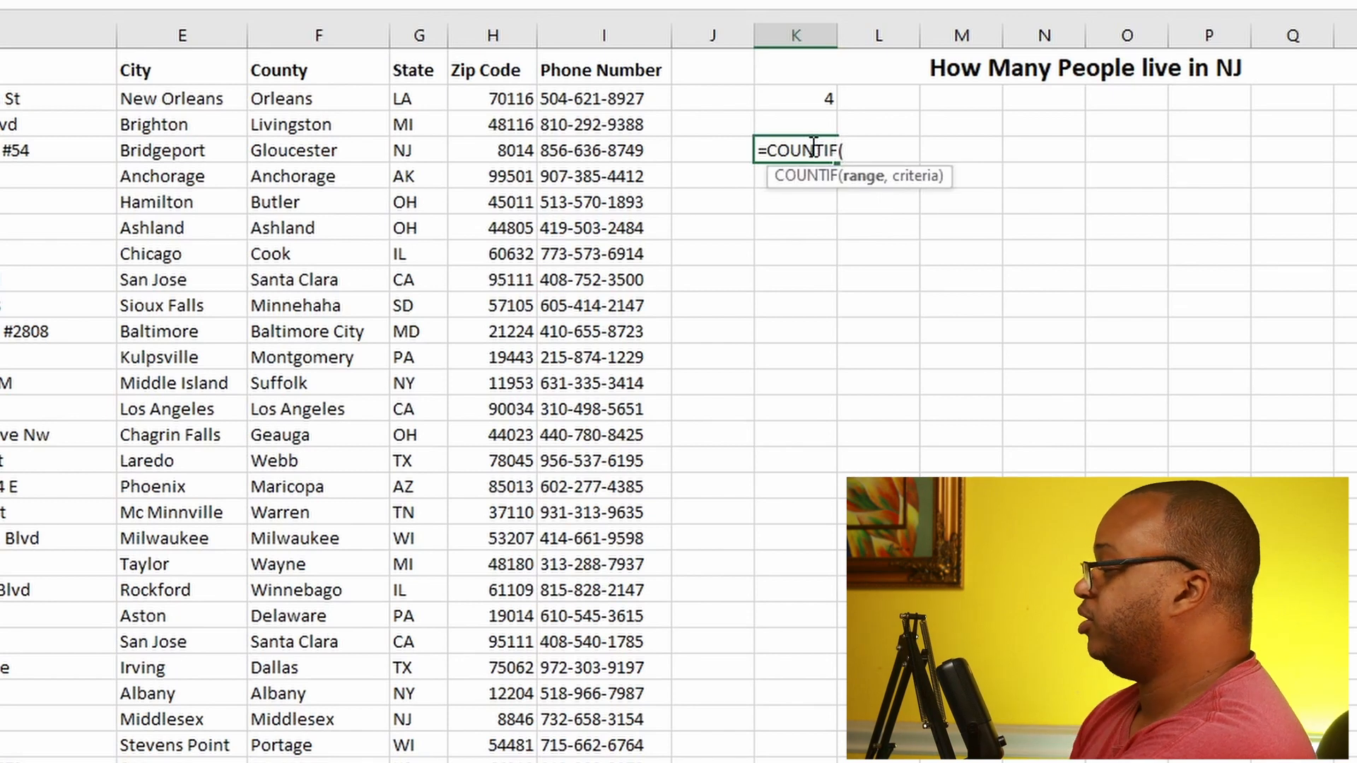
left_click(190, 94)
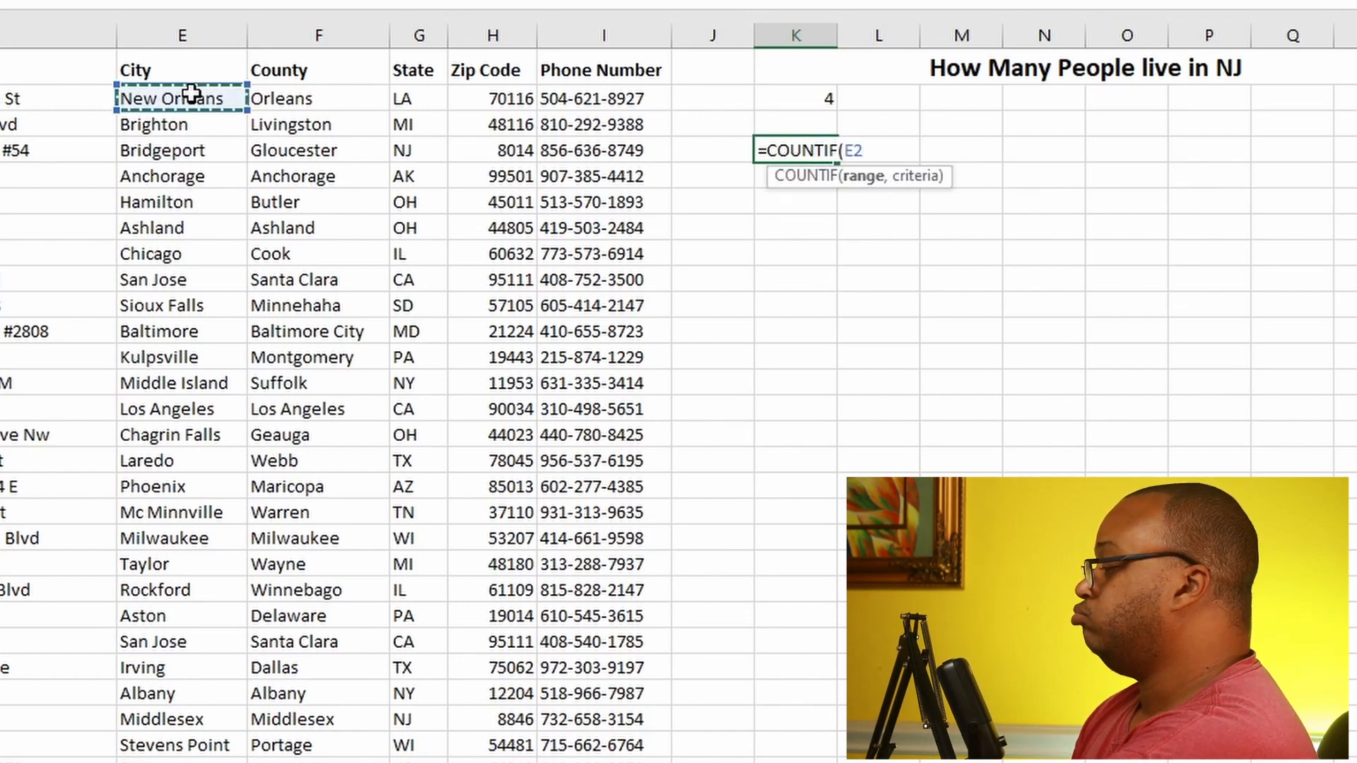
left_click_drag(191, 94, 194, 762)
scroll(869, 184, "up", 4)
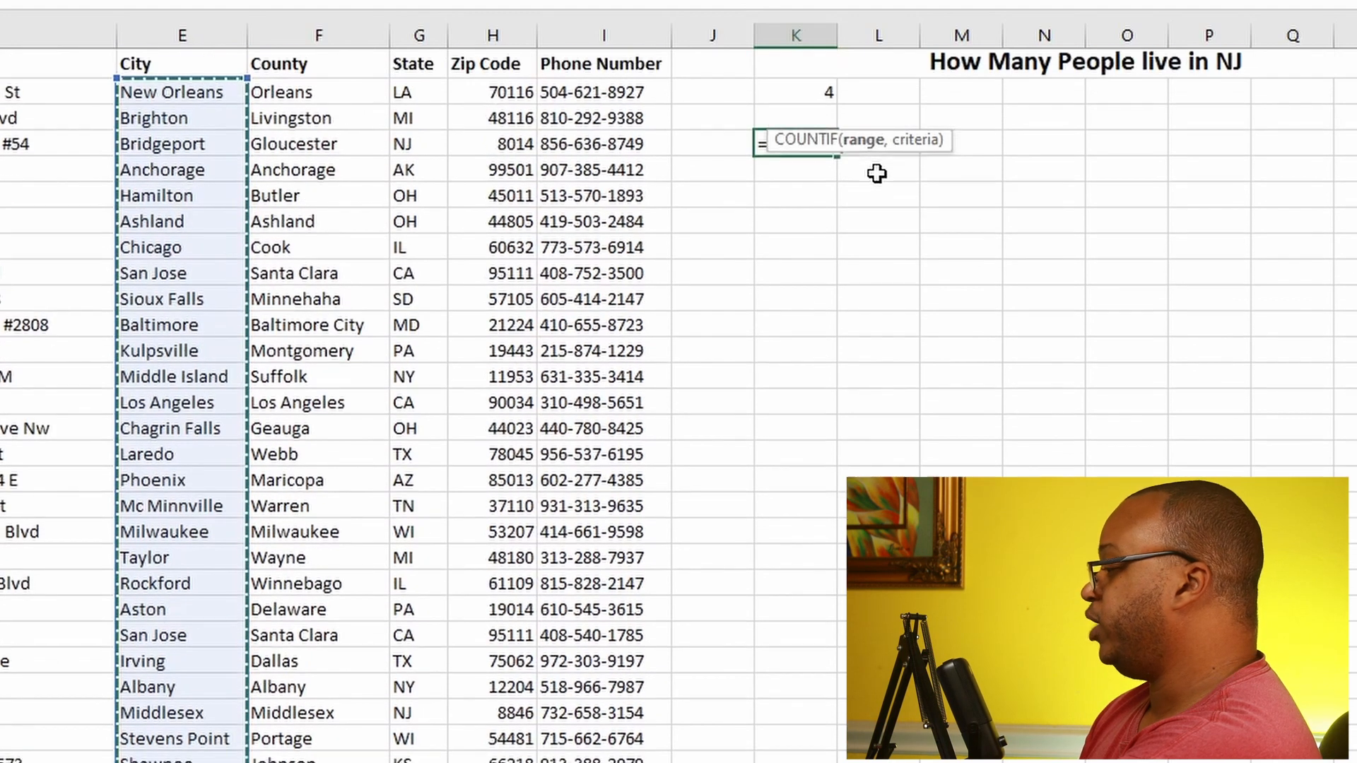
type(",")
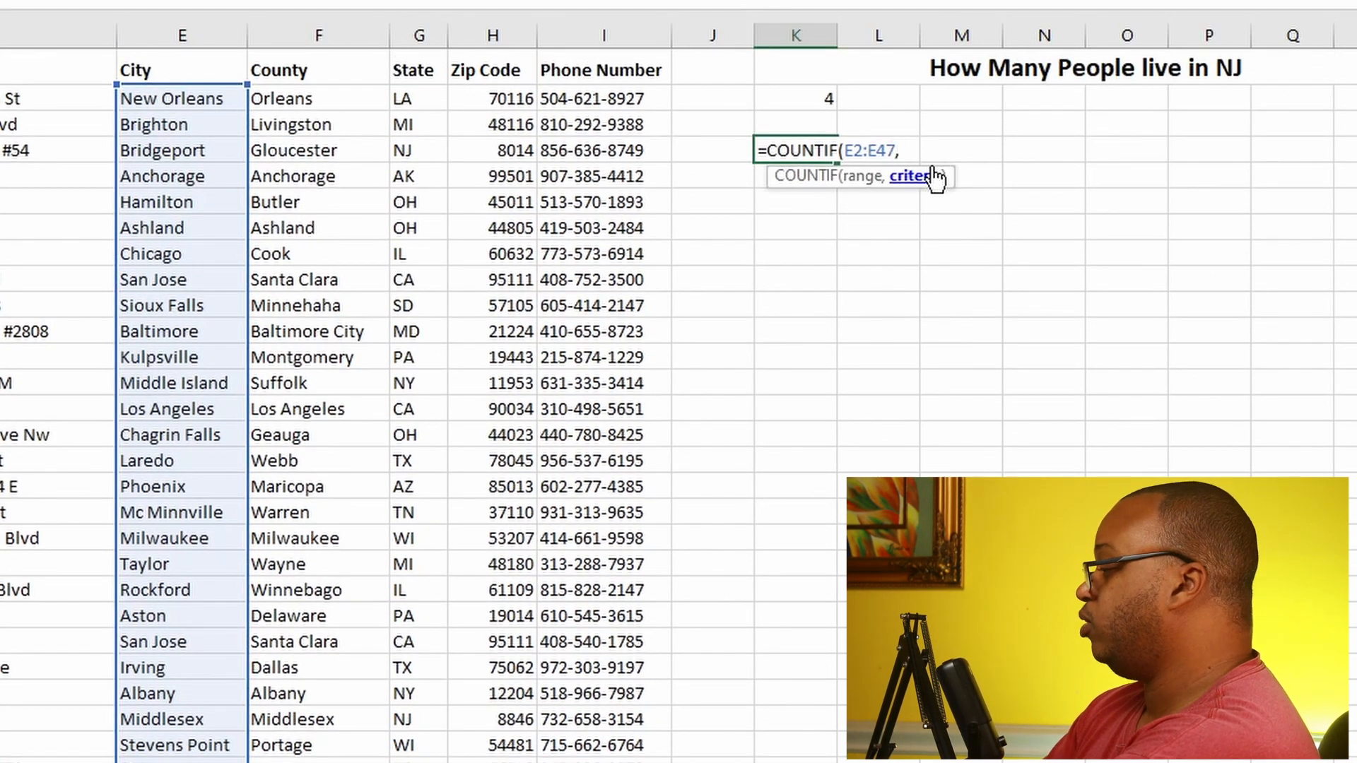
type("\"")
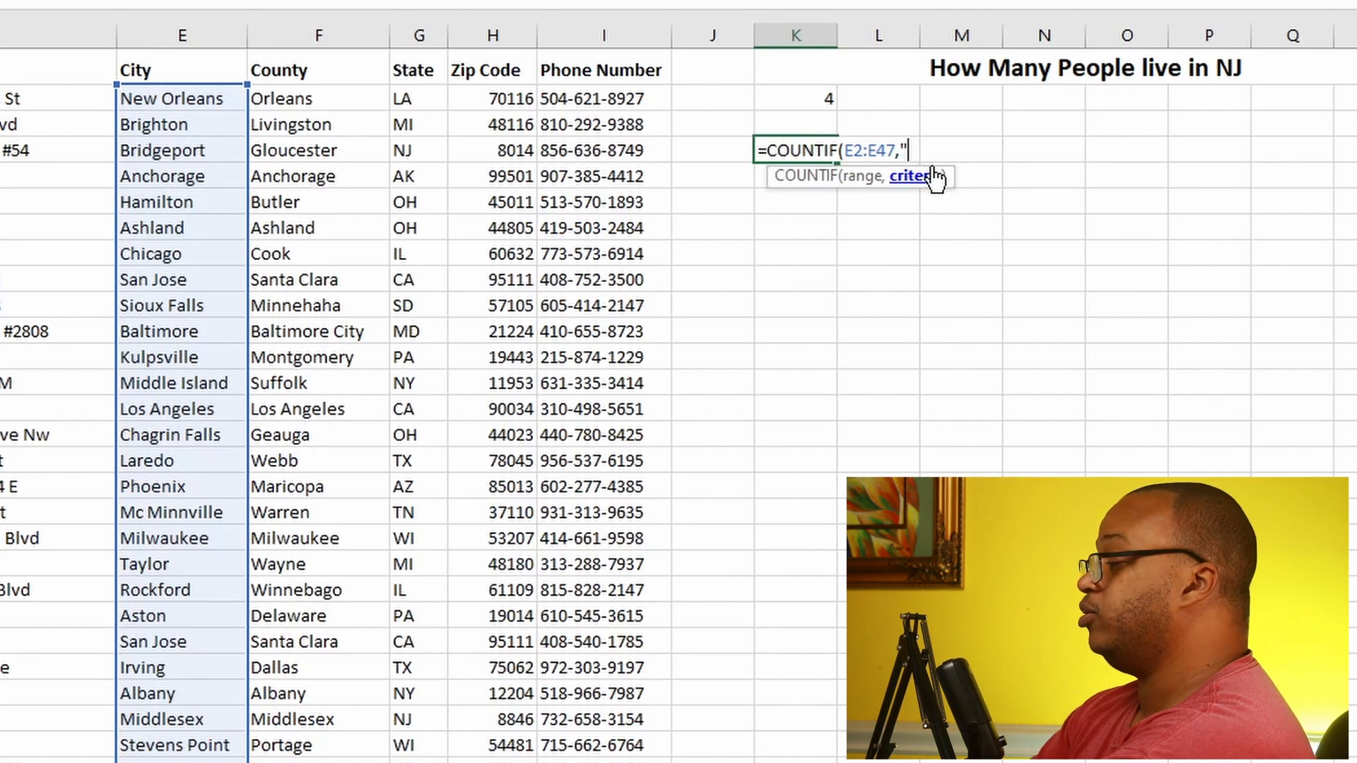
type("NEW")
Step: Complete the K4 formula with the criterion "New Orleans" to count the people living in that city
key("BackSpace")
key("BackSpace")
key("BackSpace")
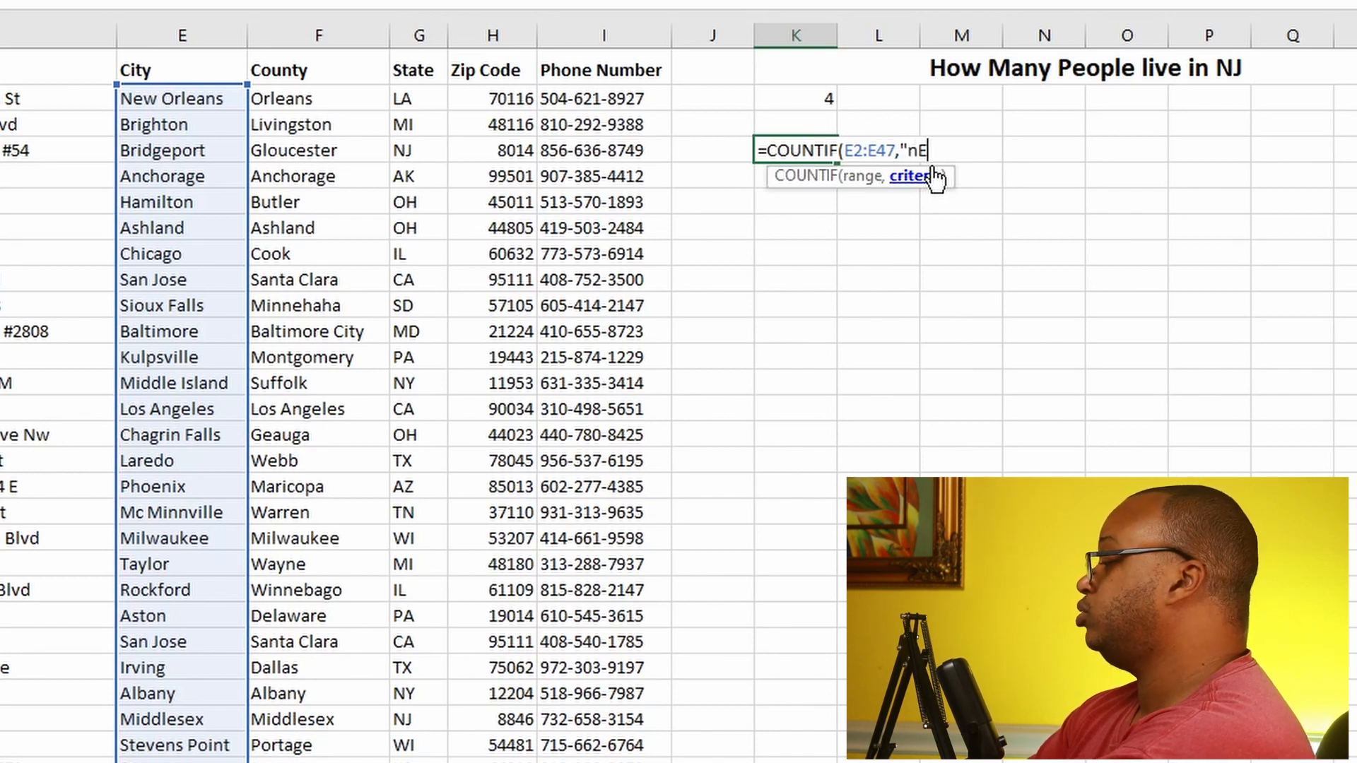
type("N")
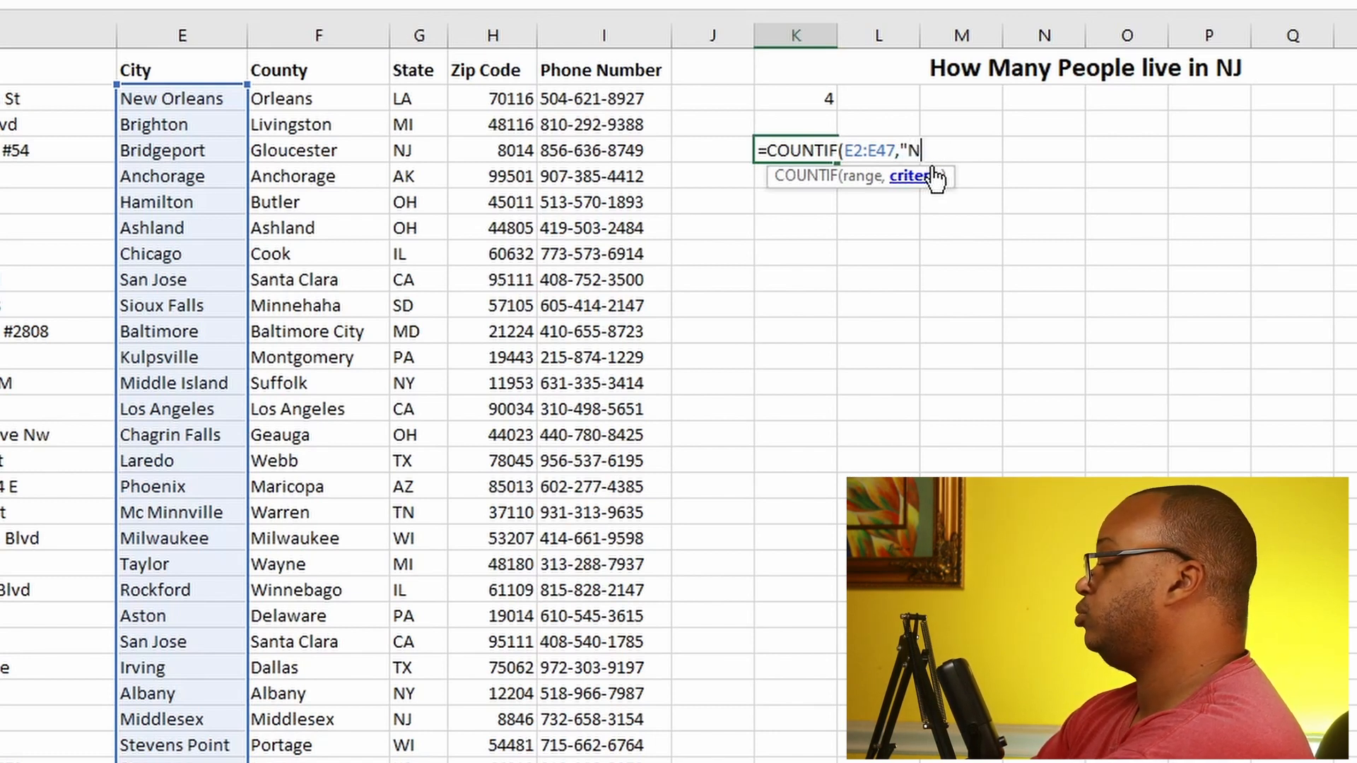
type("ew")
key("BackSpace")
key("BackSpace")
type("ew ")
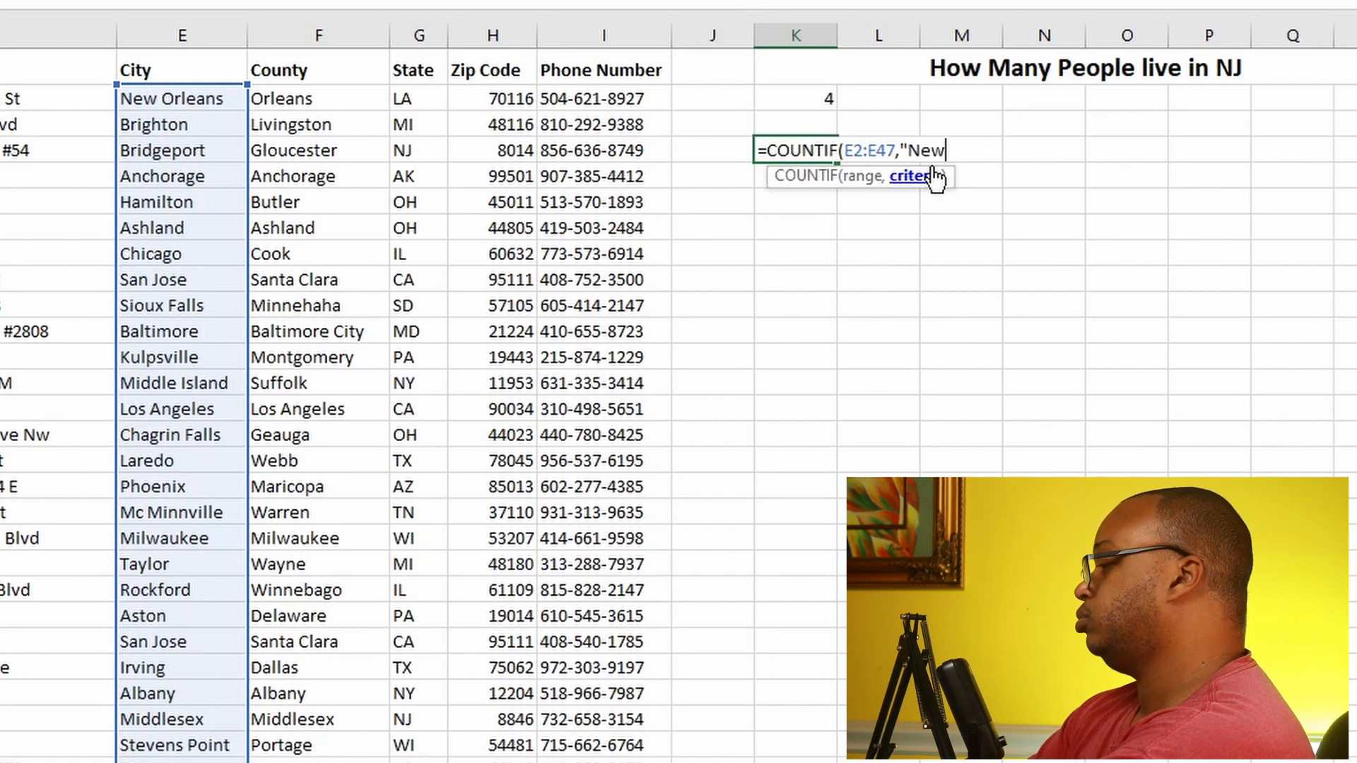
type("Orle")
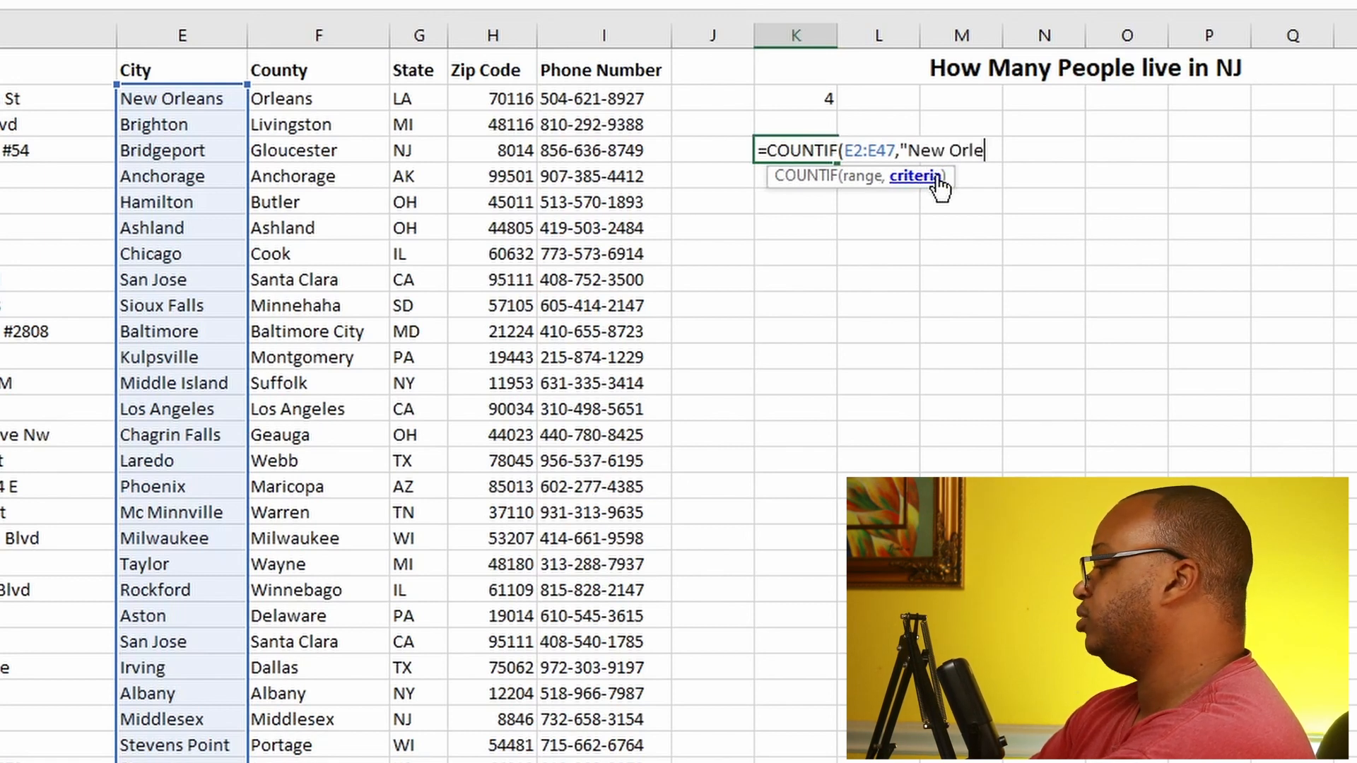
type("ans")
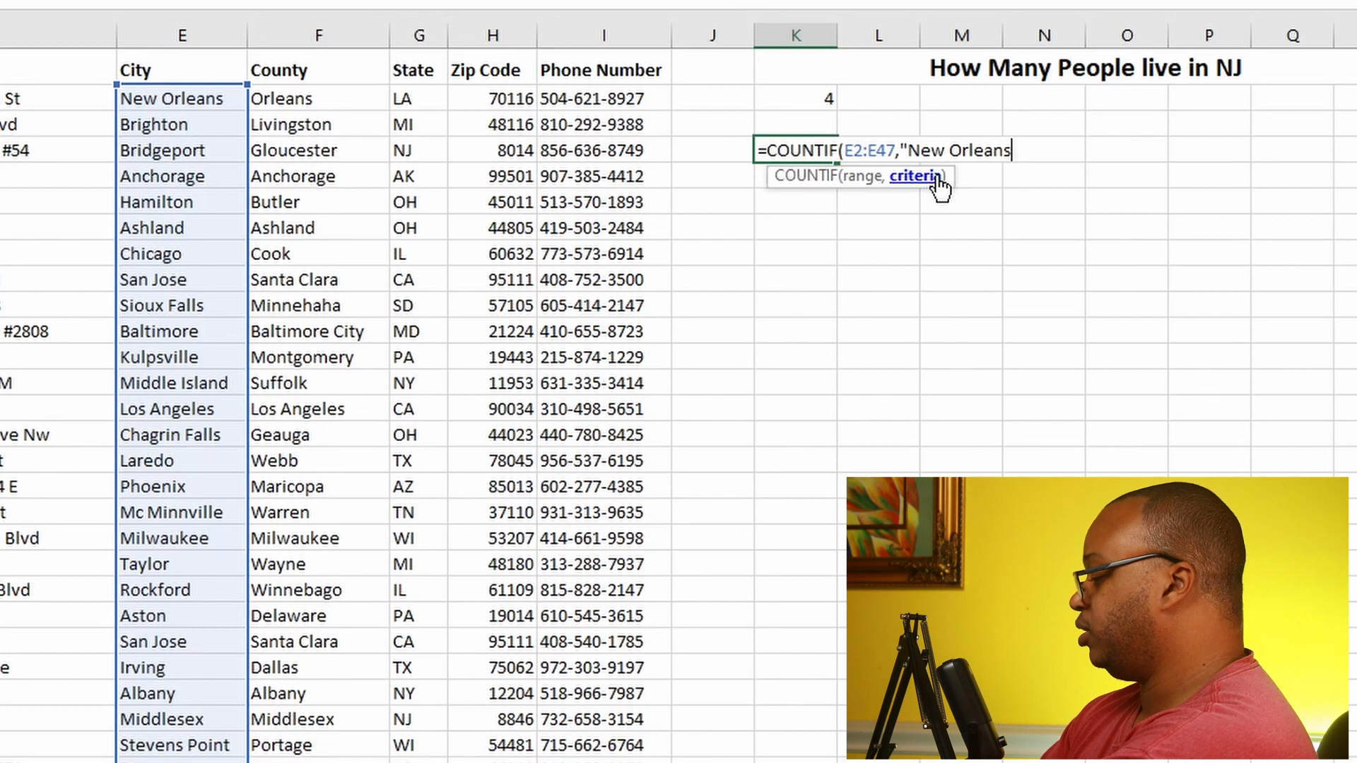
type("\"")
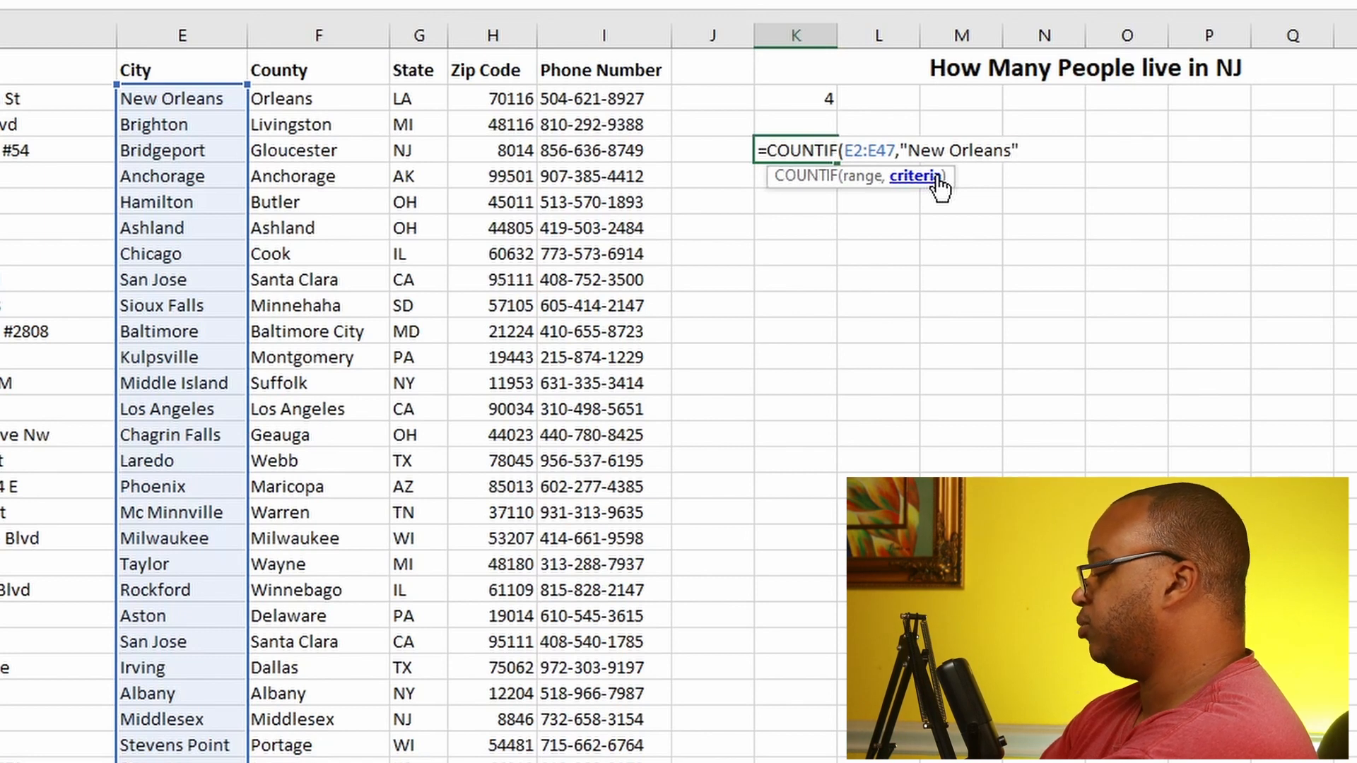
type(")")
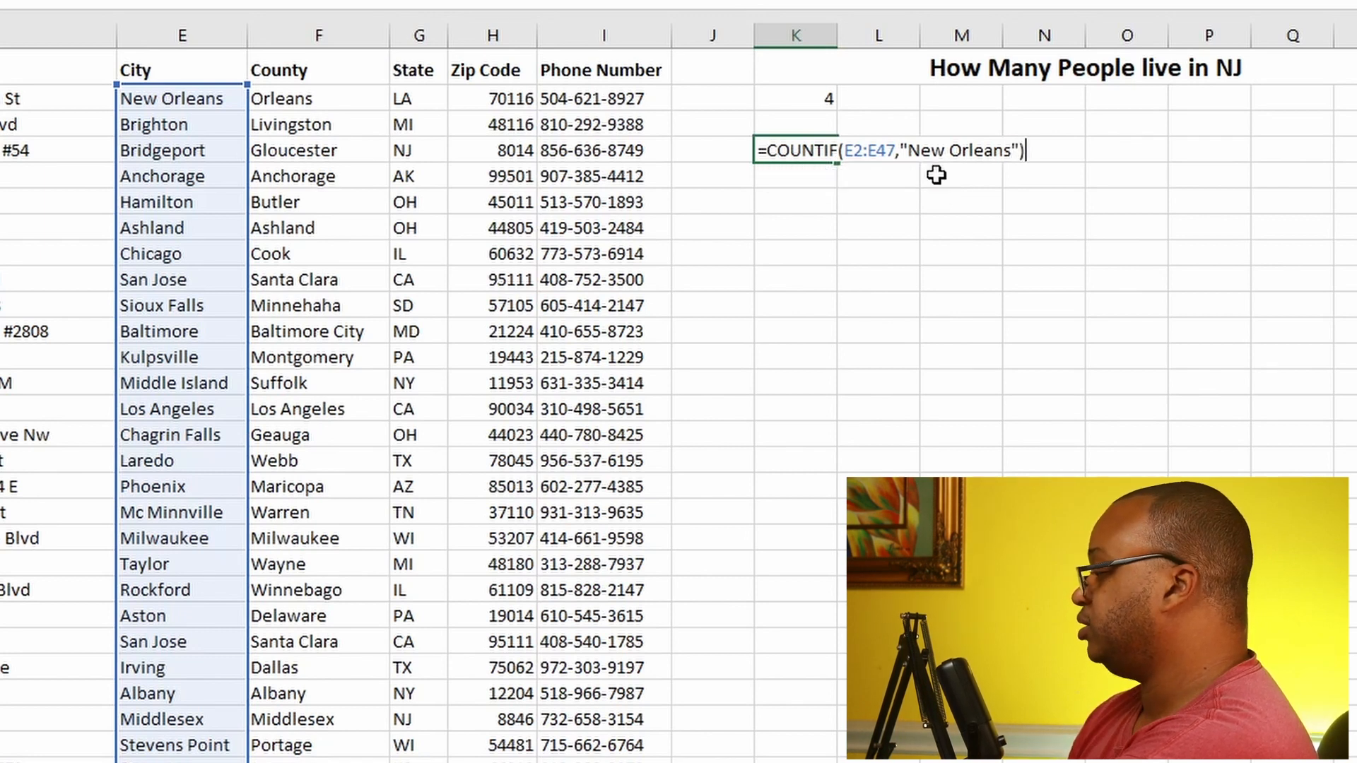
key("Return")
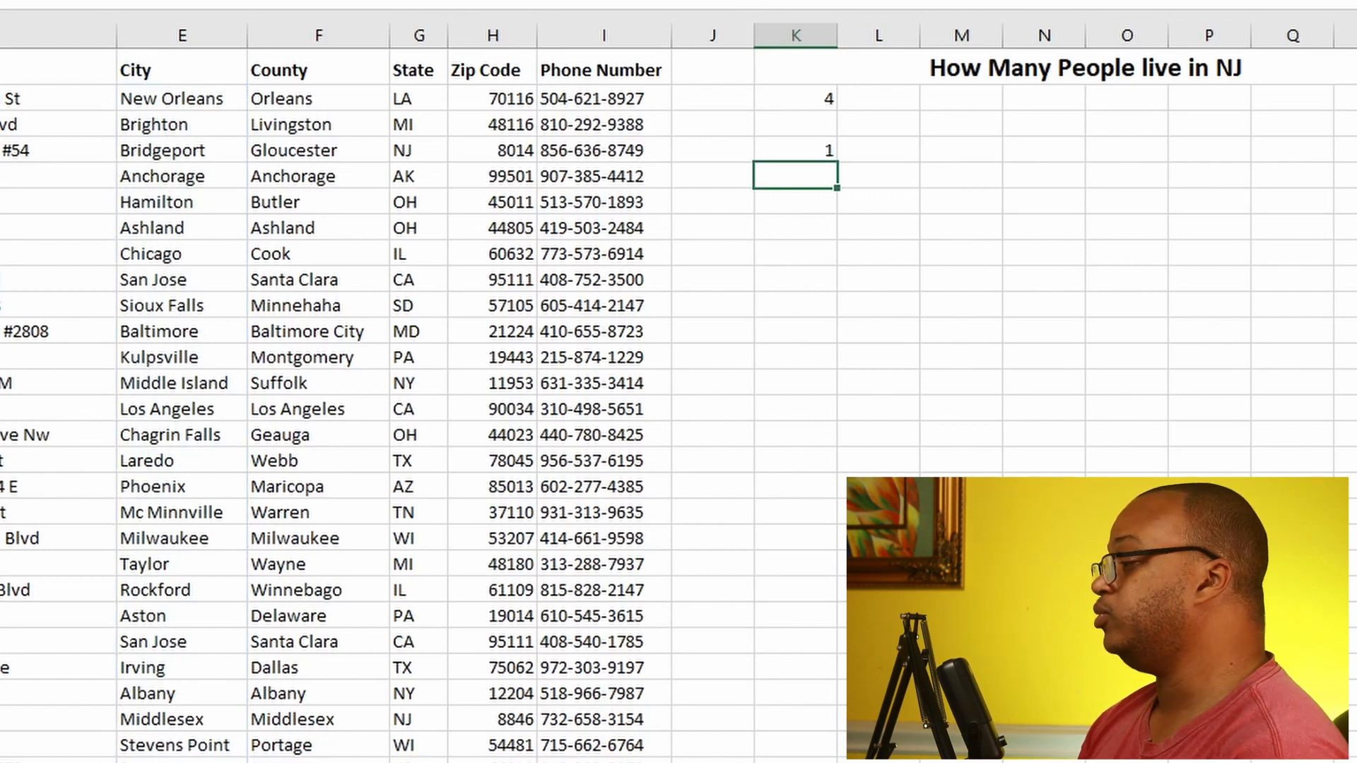